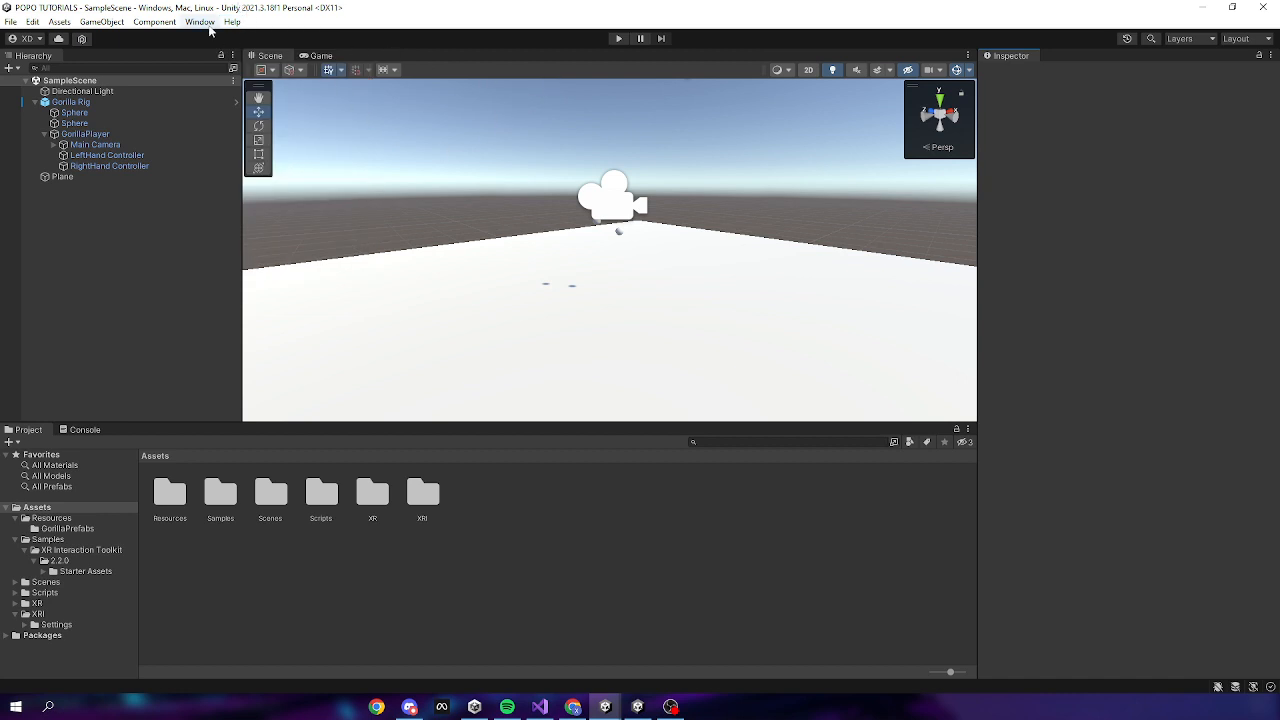
# Open the Package Manager from the Window menu
pyautogui.click(199, 21)
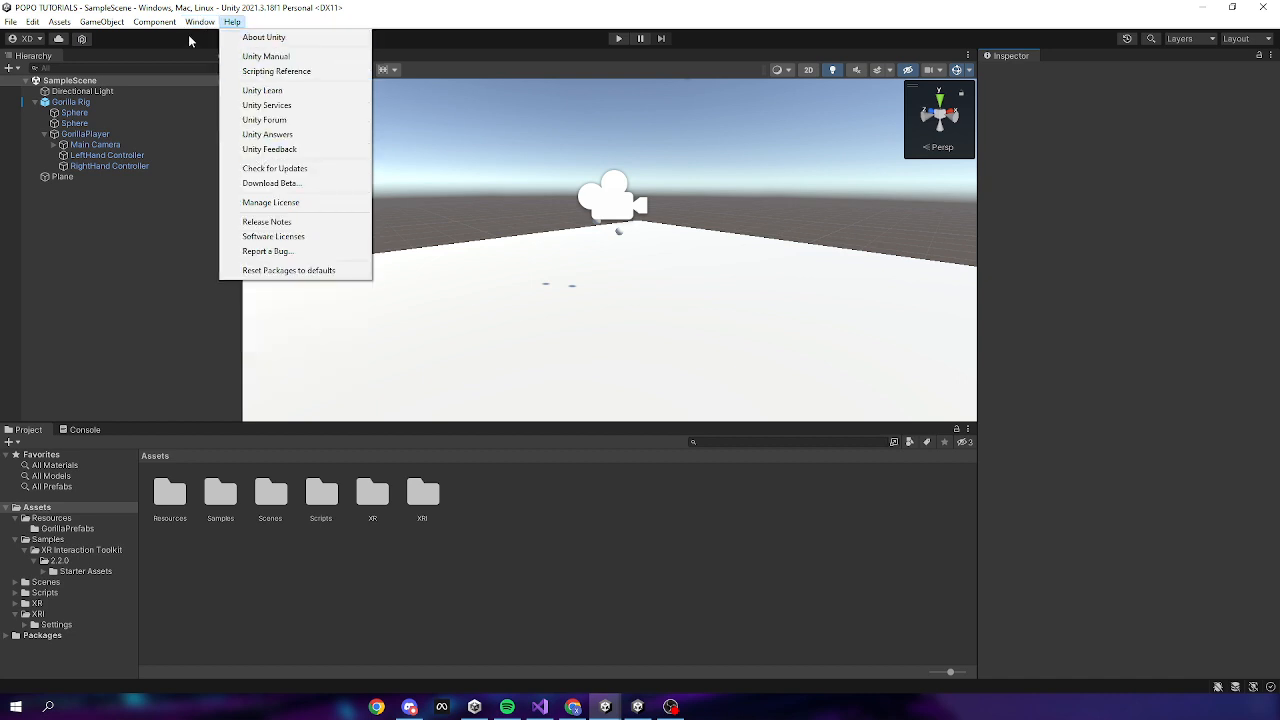
pyautogui.click(235, 165)
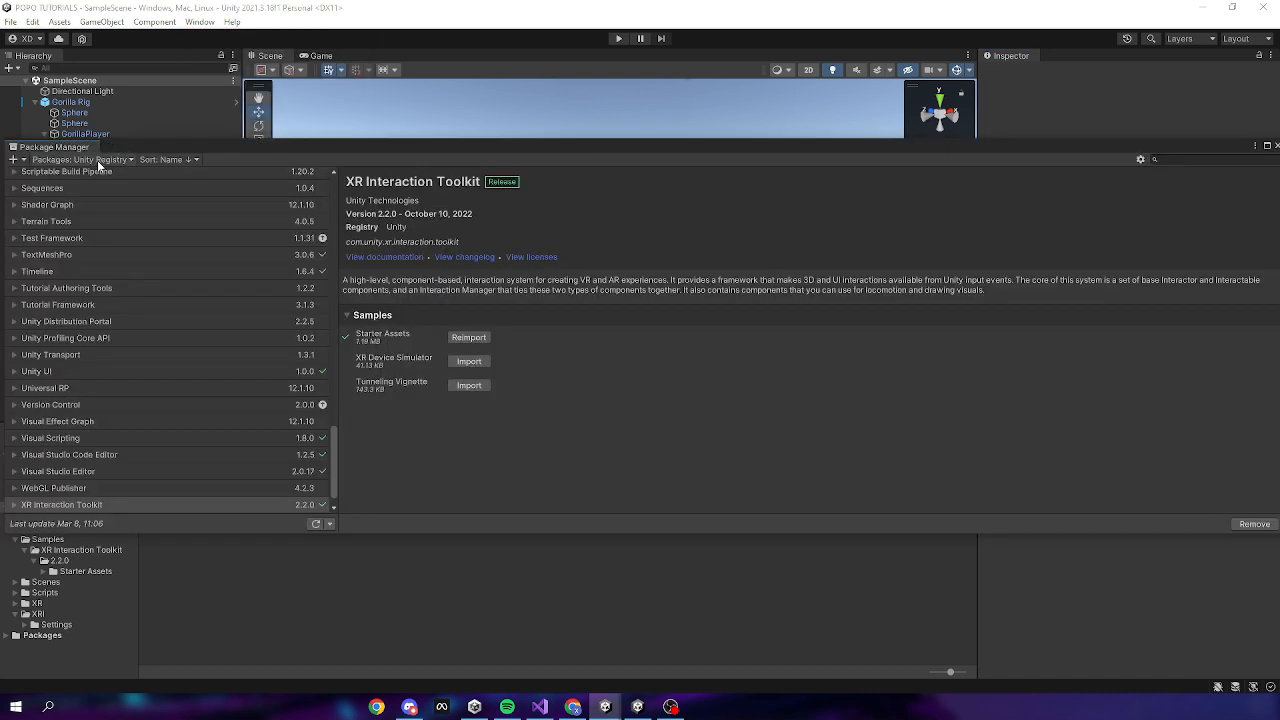
# List My Assets in the Package Manager, view the PUN 2 - FREE details, then go to Chrome
pyautogui.click(82, 159)
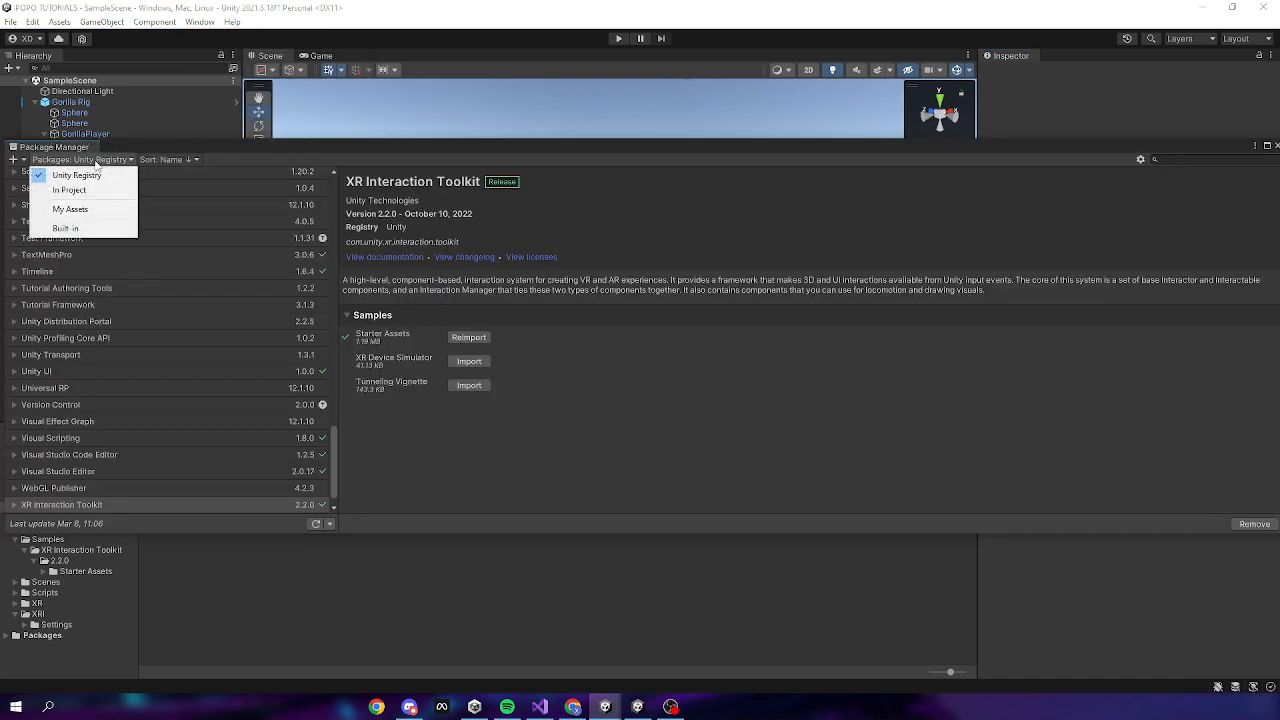
pyautogui.click(94, 212)
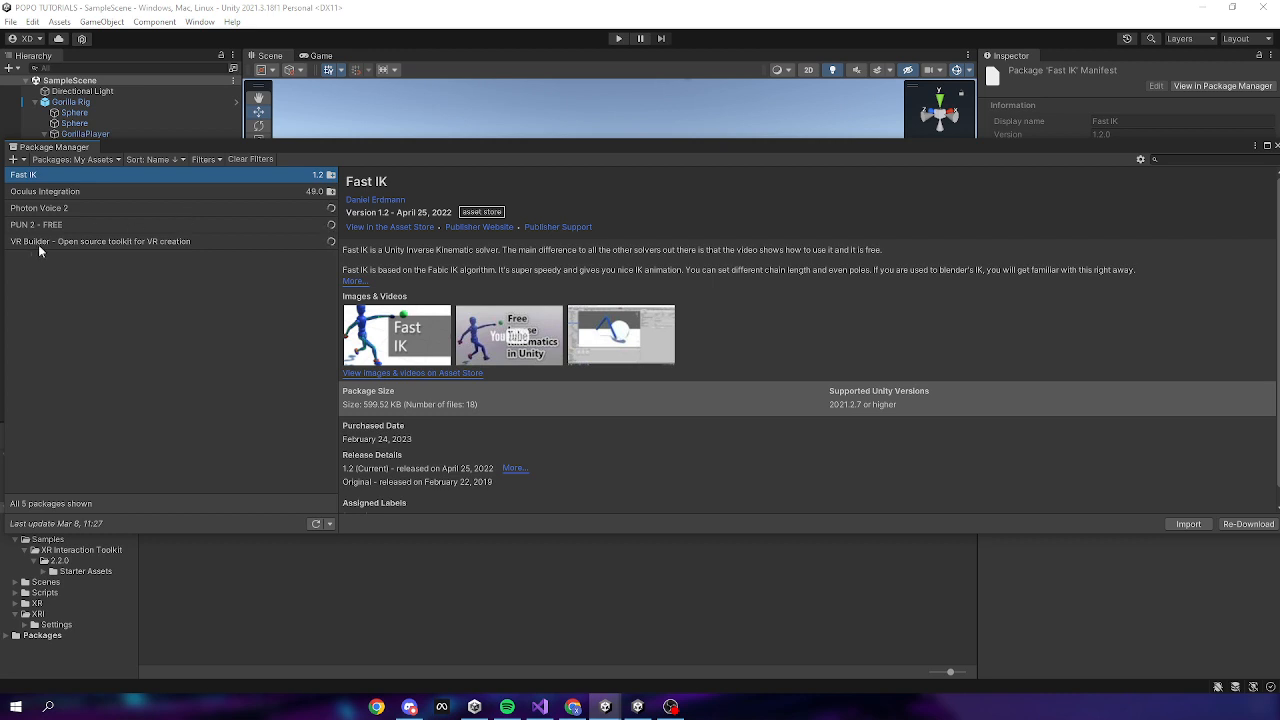
pyautogui.click(49, 226)
pyautogui.click(55, 224)
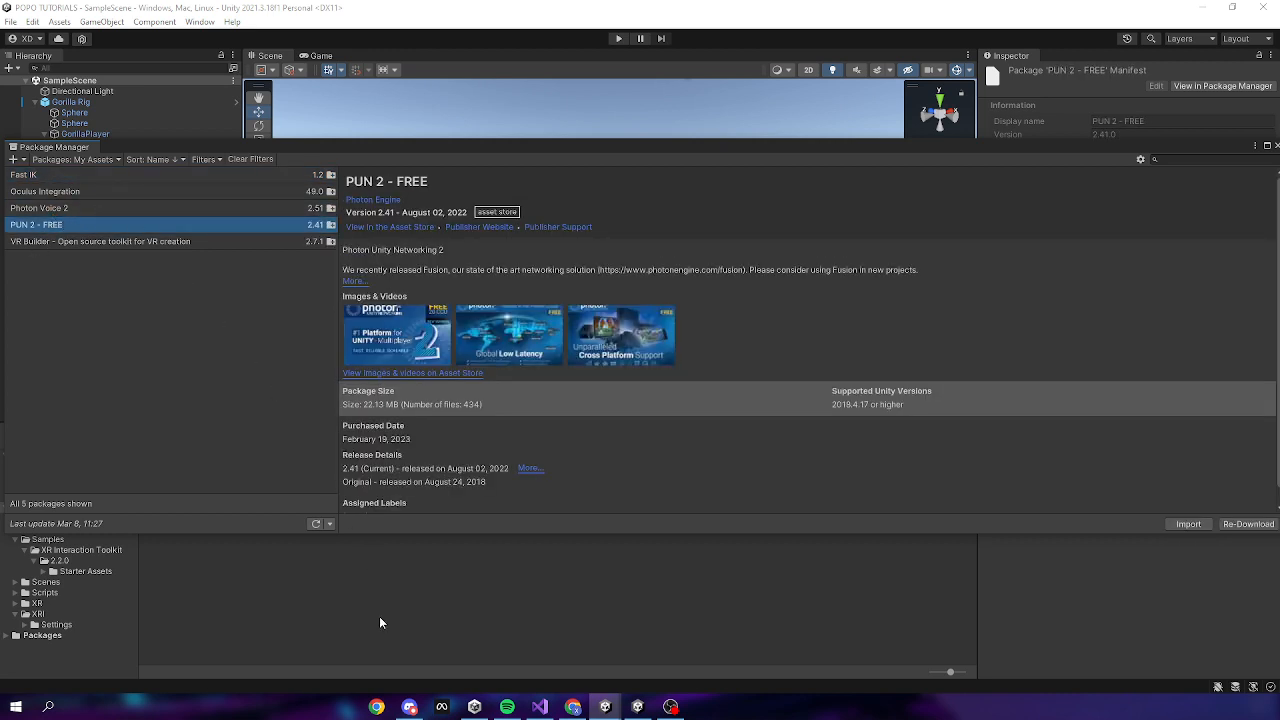
pyautogui.click(572, 706)
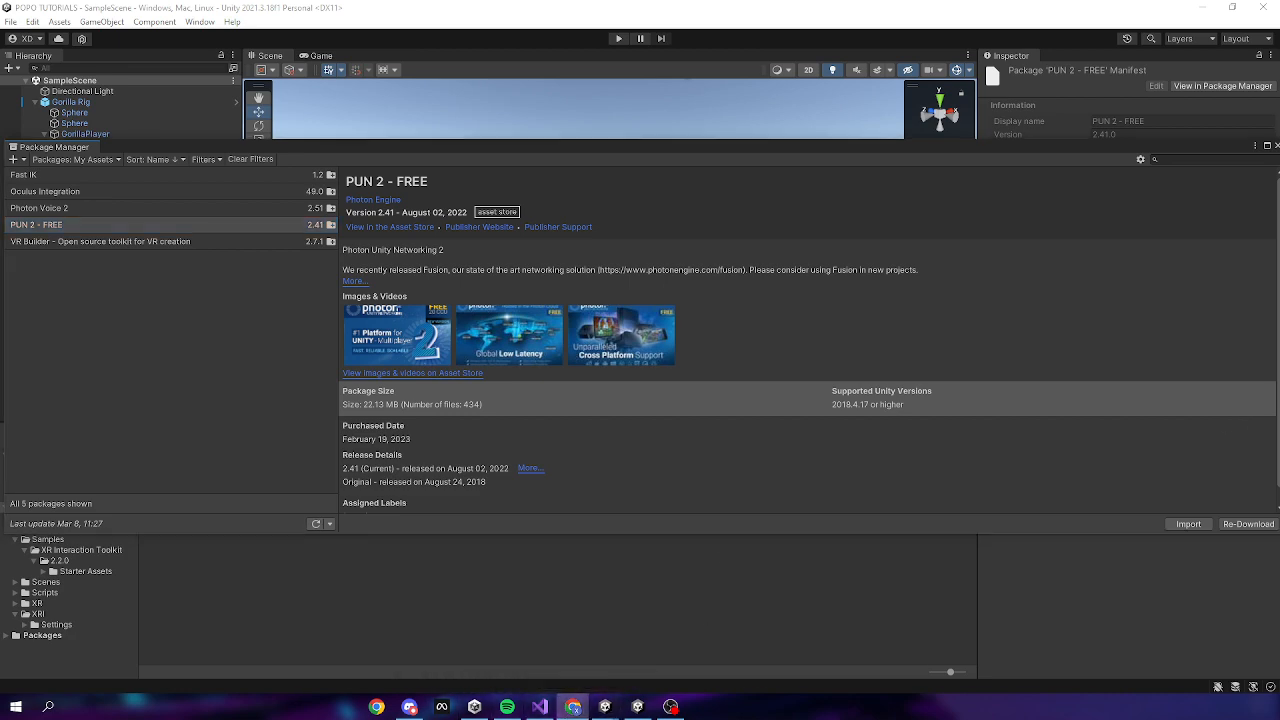
# Search for 'Unity Asset Store' and open the Asset Store website
pyautogui.write('Un')
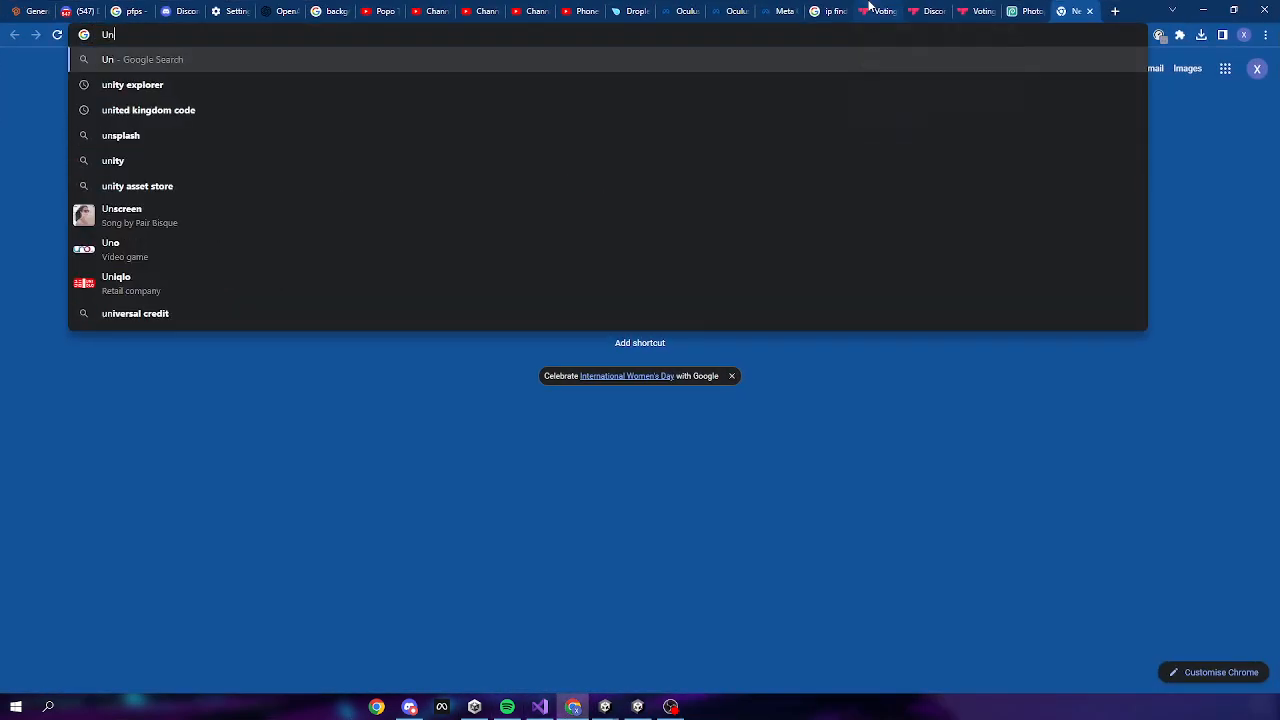
pyautogui.write('ity Asse')
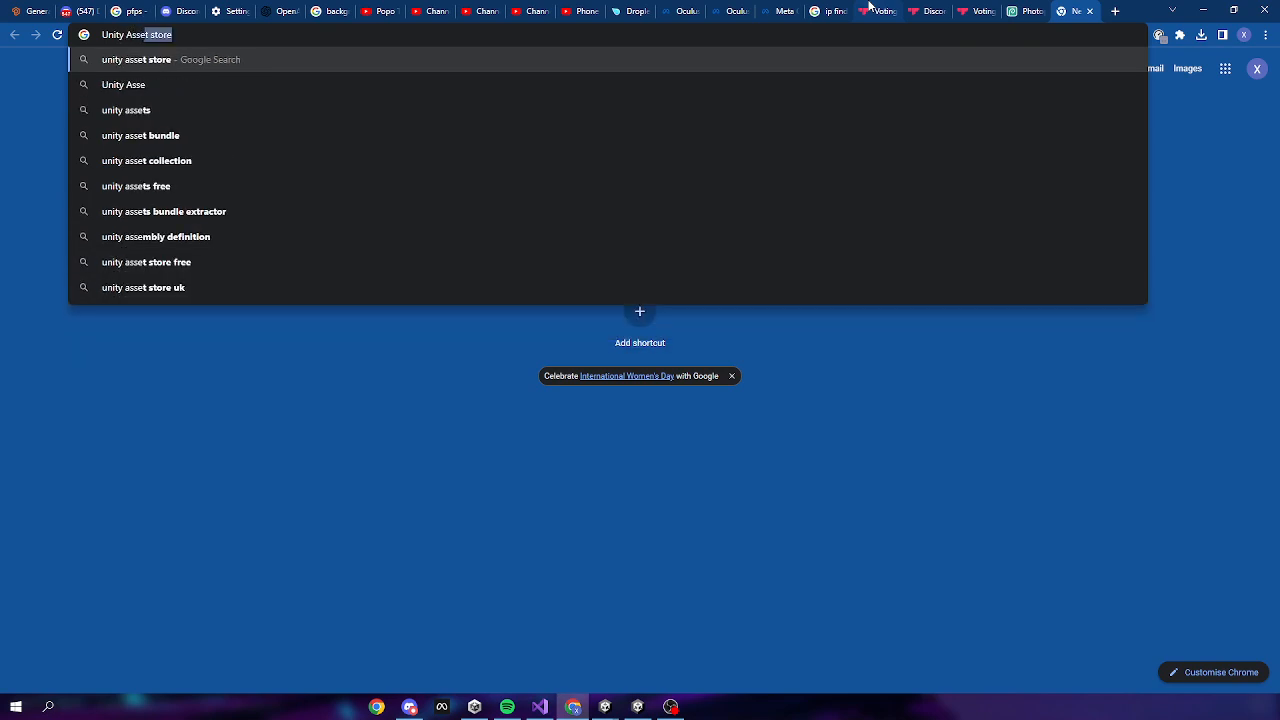
pyautogui.write('t Store')
pyautogui.press('Return')
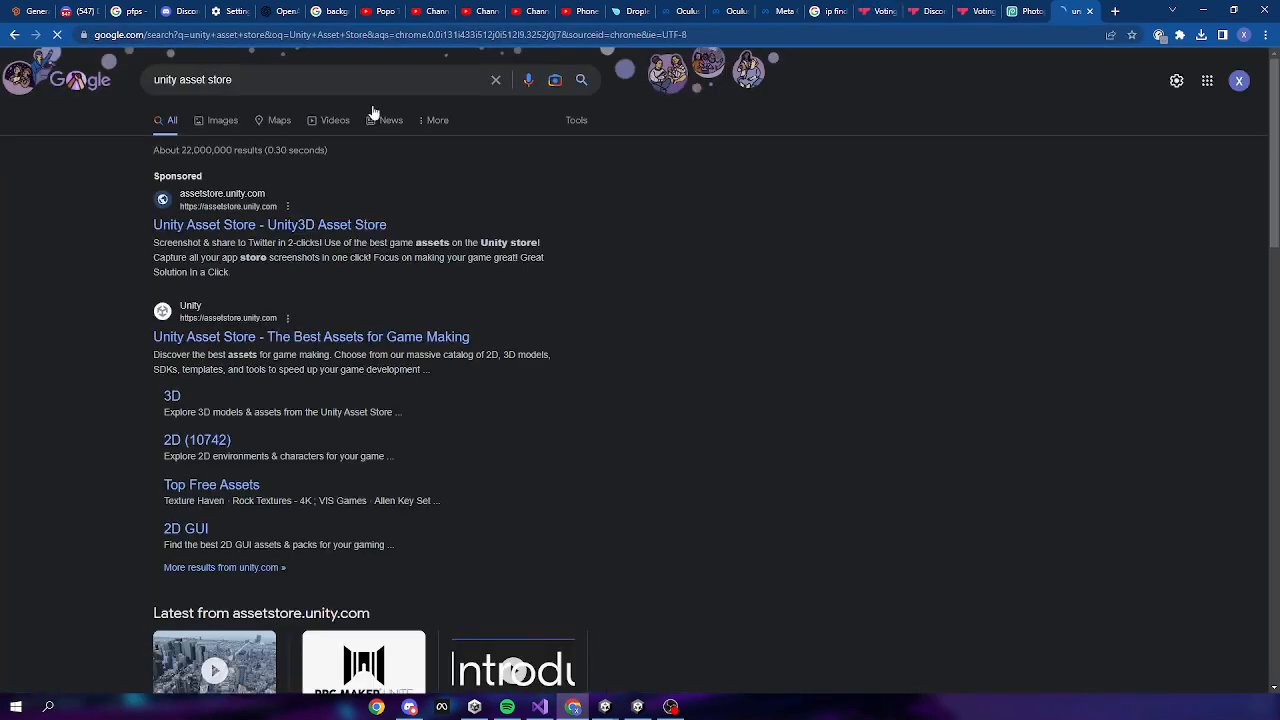
pyautogui.click(182, 228)
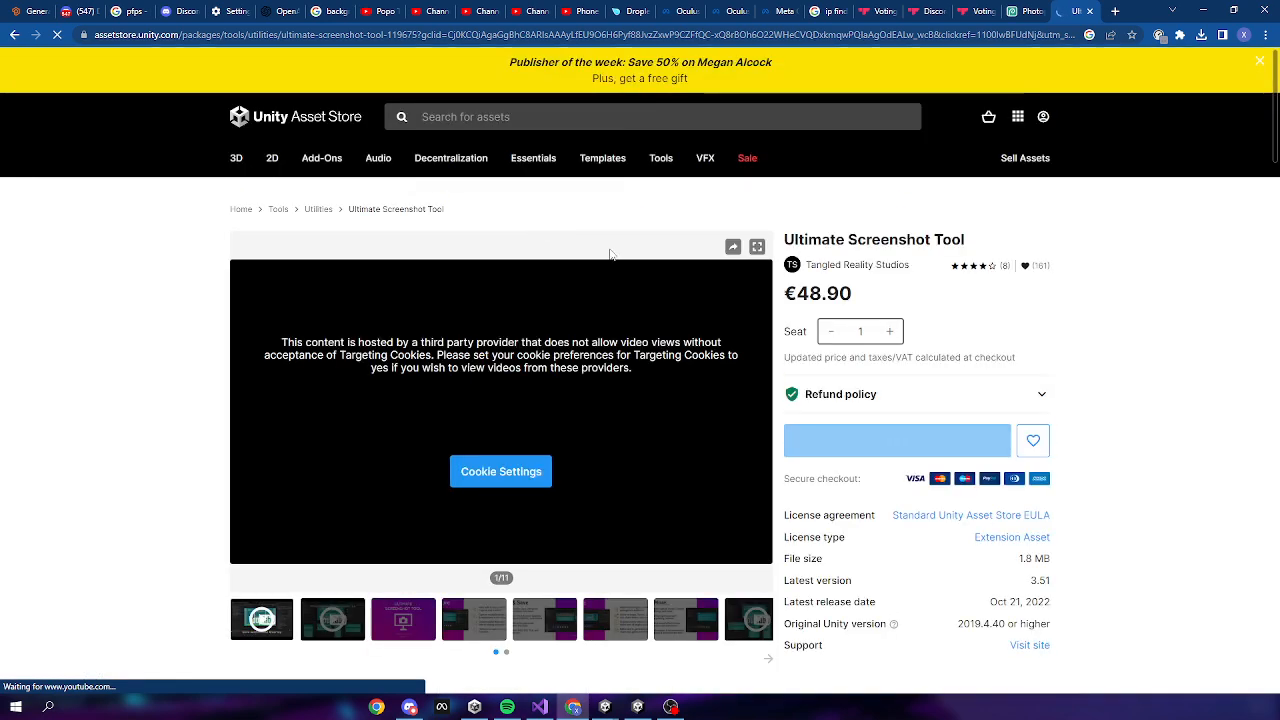
# Sign in to the Asset Store with a Google account
pyautogui.click(1043, 116)
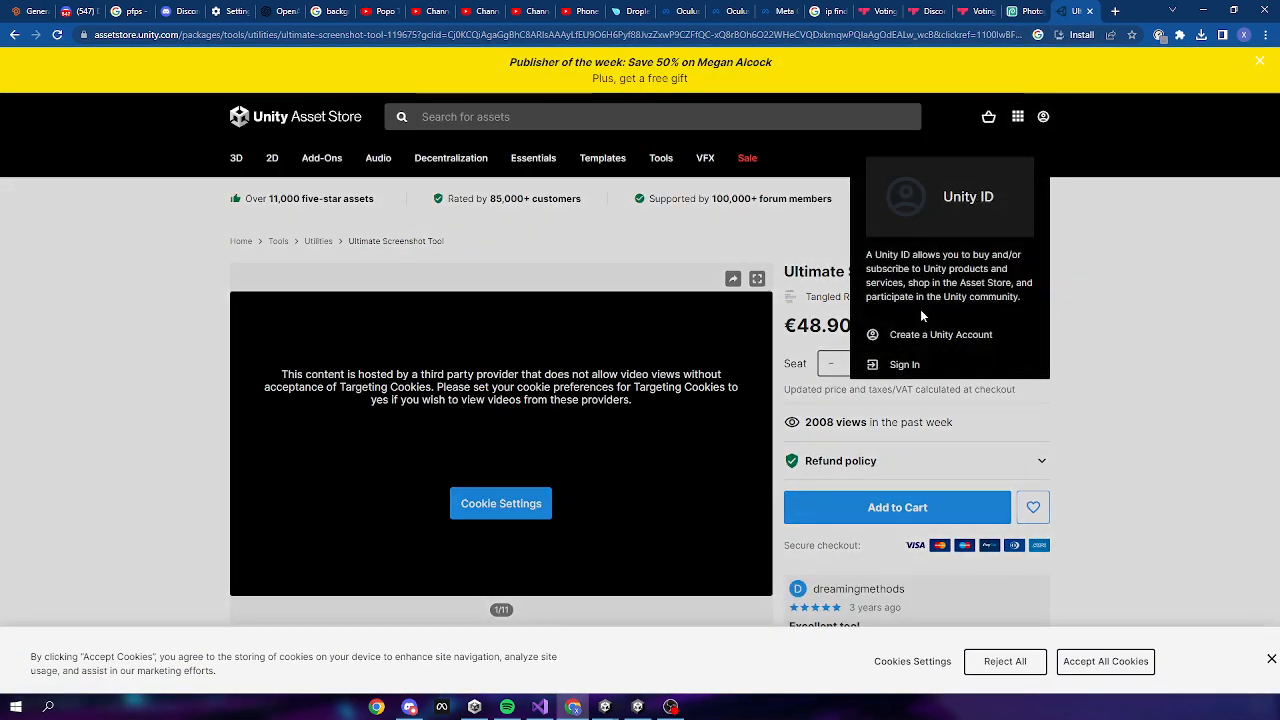
pyautogui.click(904, 364)
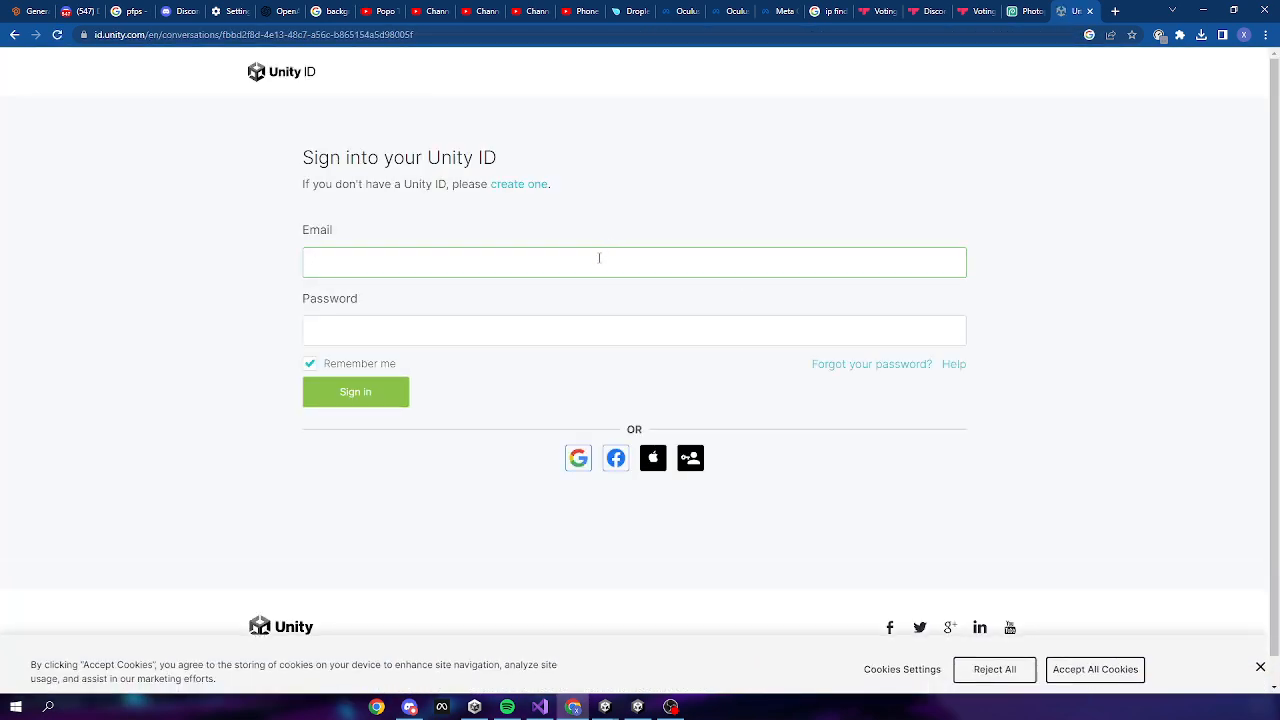
pyautogui.click(577, 462)
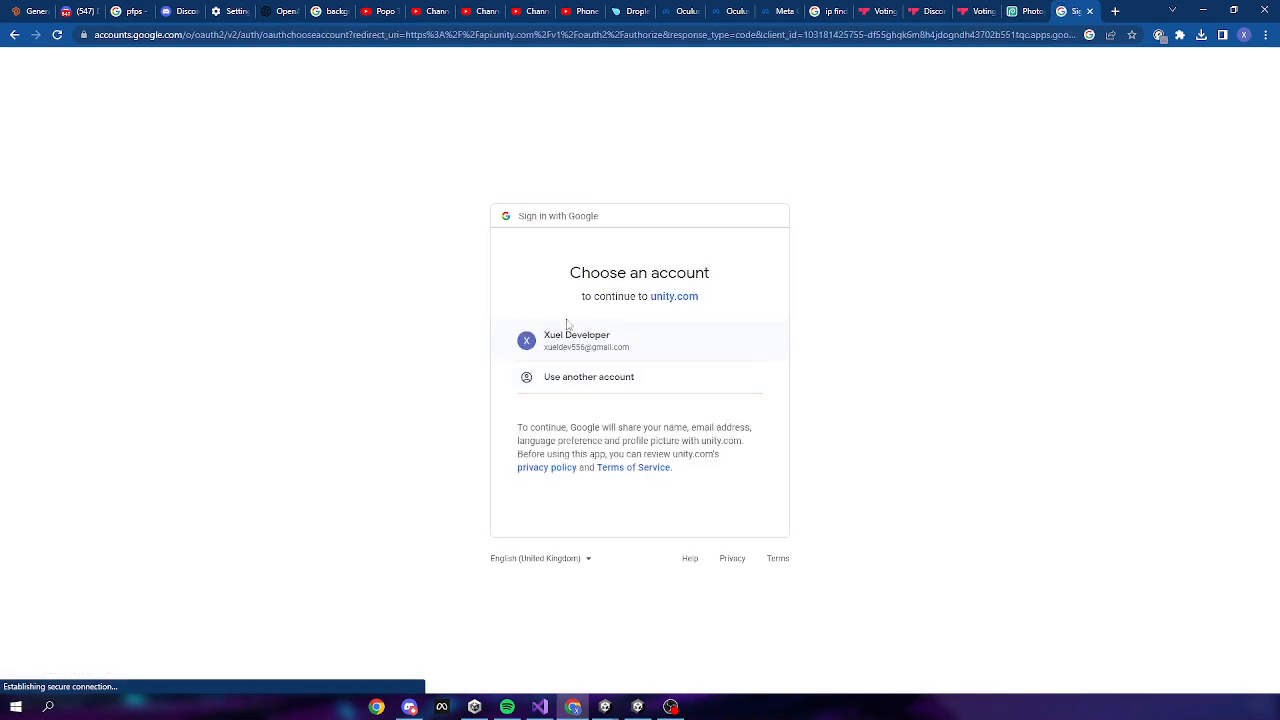
pyautogui.click(567, 330)
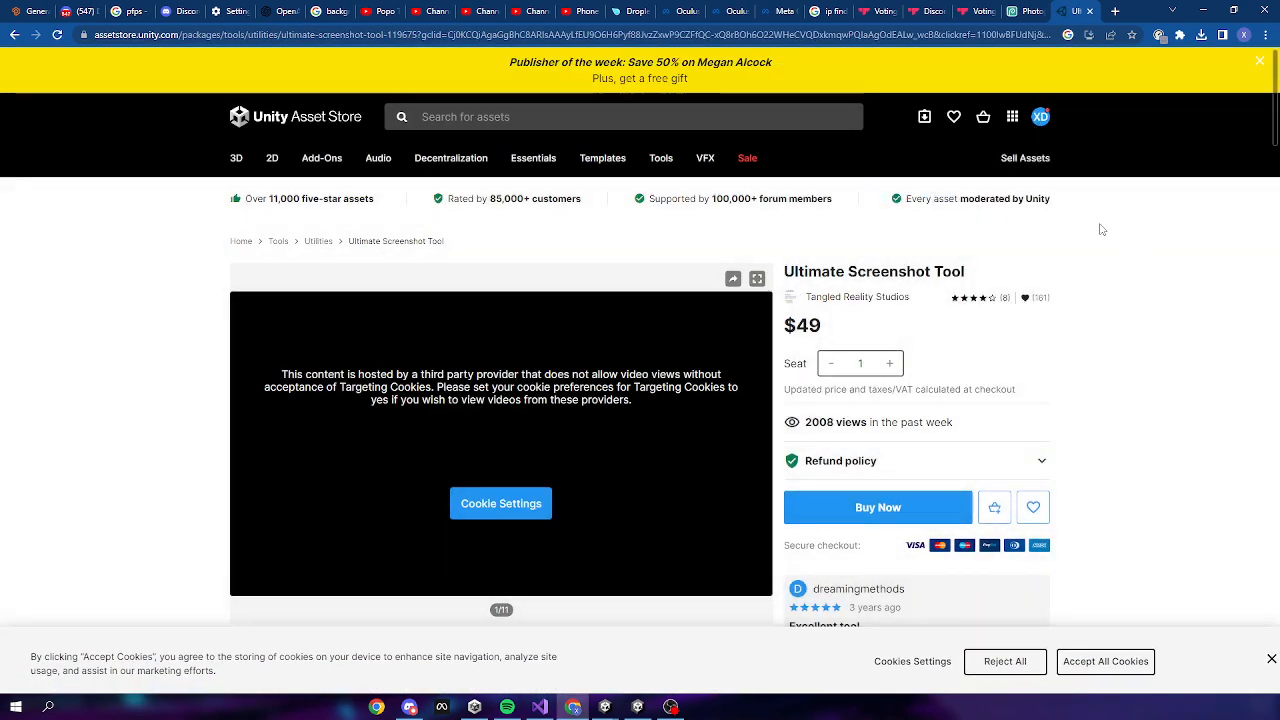
# Search the Asset Store for 'Photon PUN'
pyautogui.scroll(-2, 942, 402)
pyautogui.scroll(-2, 942, 402)
pyautogui.scroll(2, 729, 402)
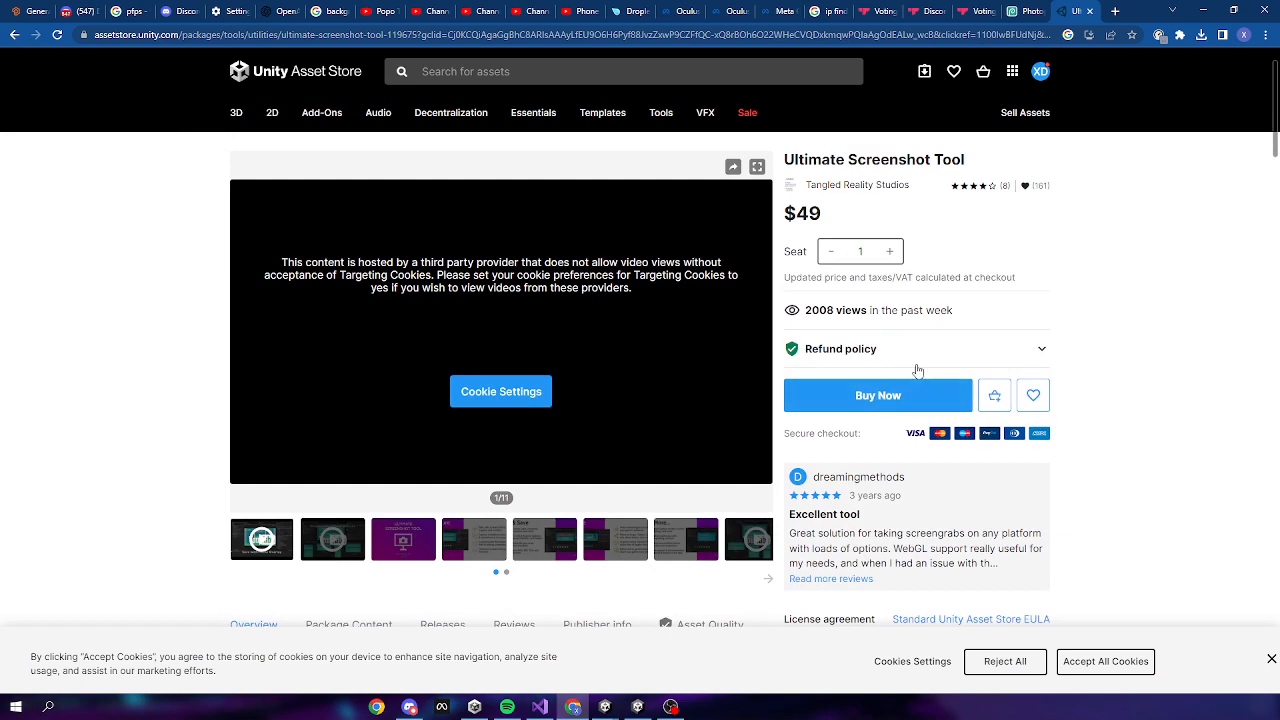
pyautogui.scroll(2, 876, 400)
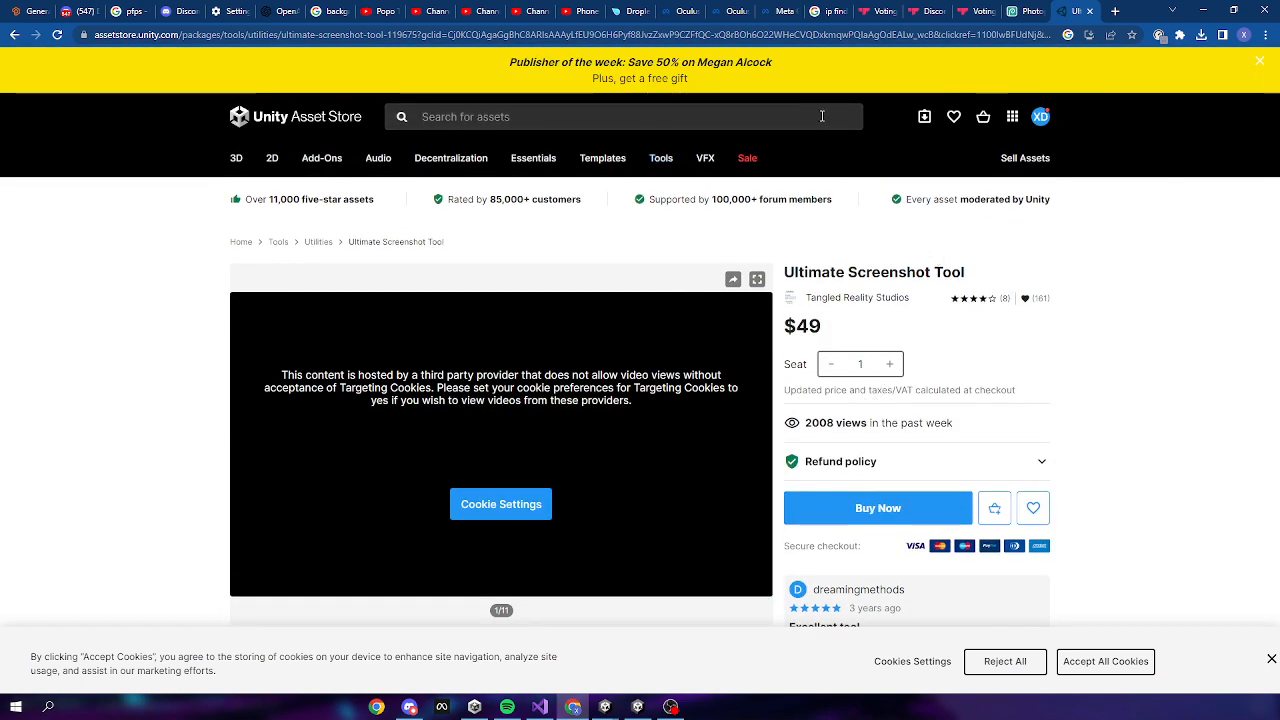
pyautogui.write('Photon PUN')
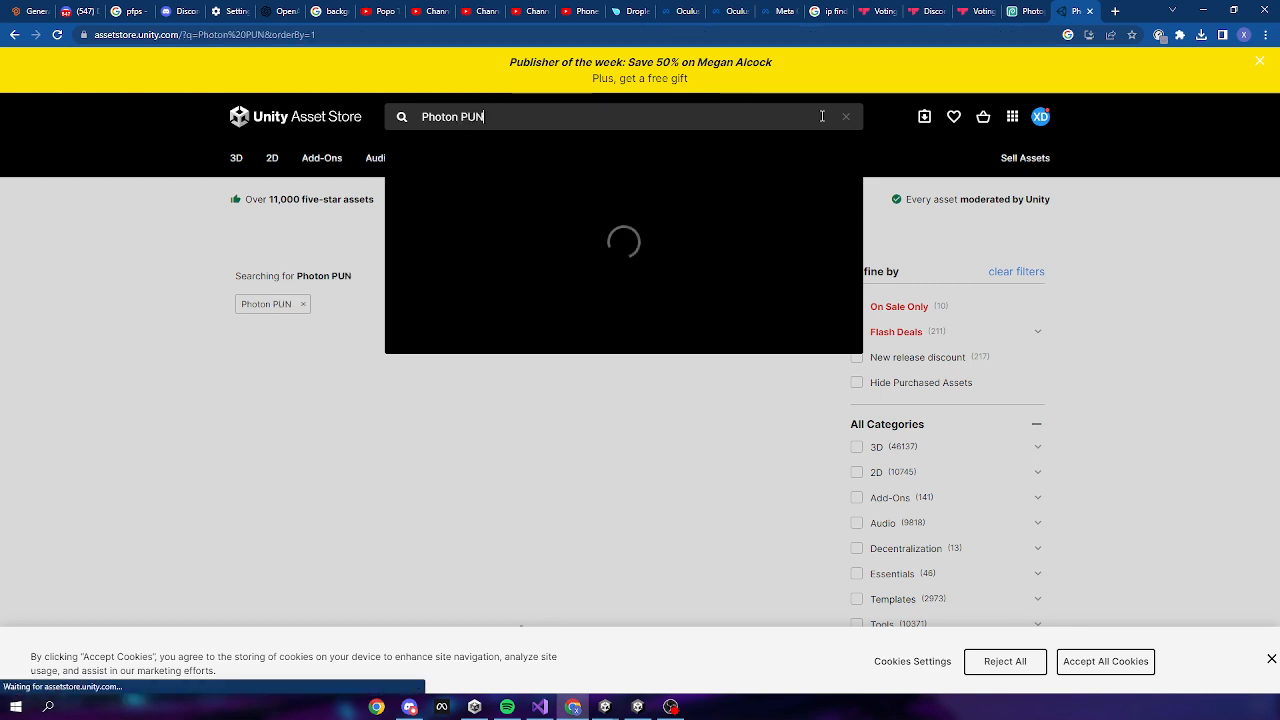
pyautogui.moveTo(371, 334)
# Open the PUN 2 - FREE product page and send the package to Unity
pyautogui.scroll(-2, 390, 420)
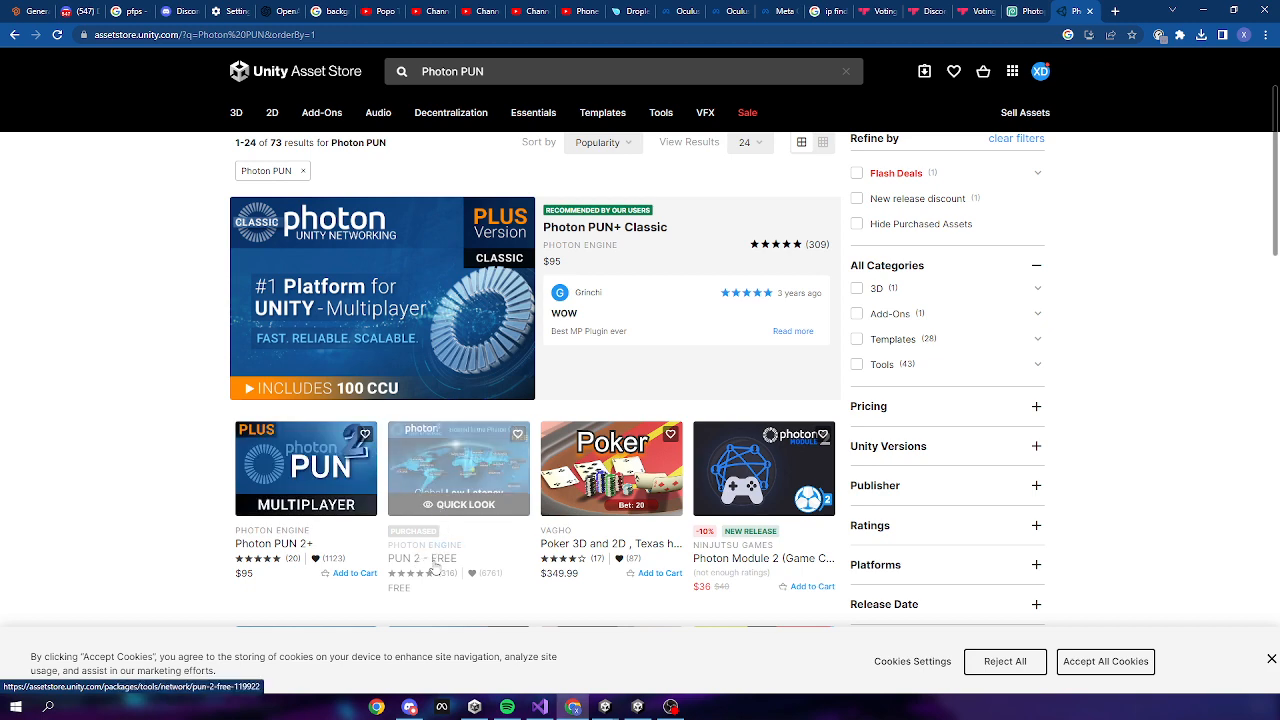
pyautogui.scroll(-1, 435, 565)
pyautogui.click(472, 485)
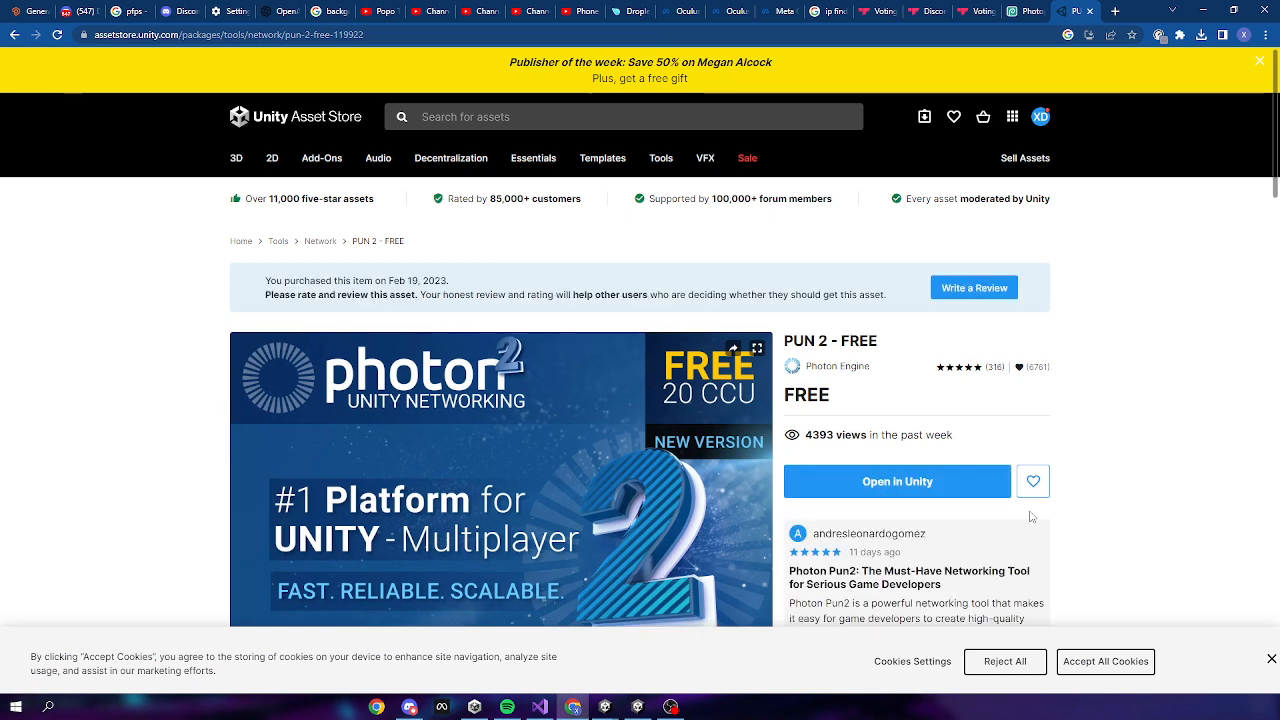
pyautogui.click(912, 490)
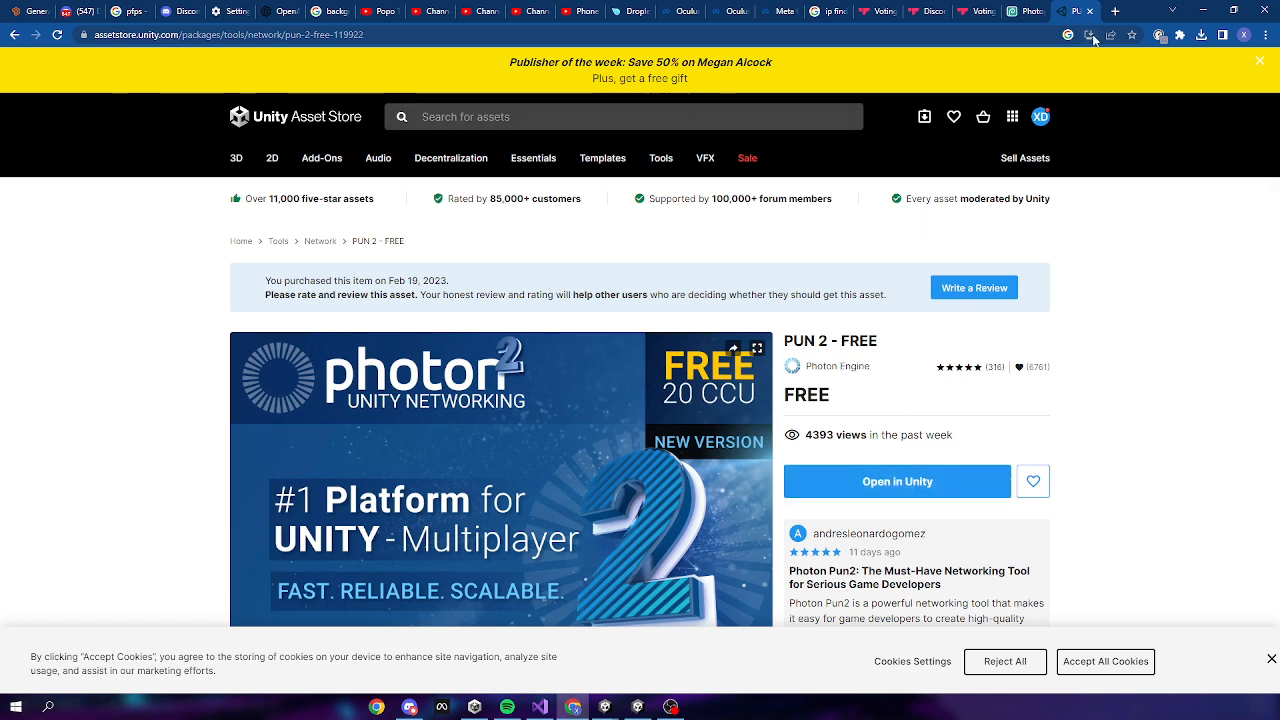
# Search the Asset Store for 'Photon Voice'
pyautogui.click(558, 112)
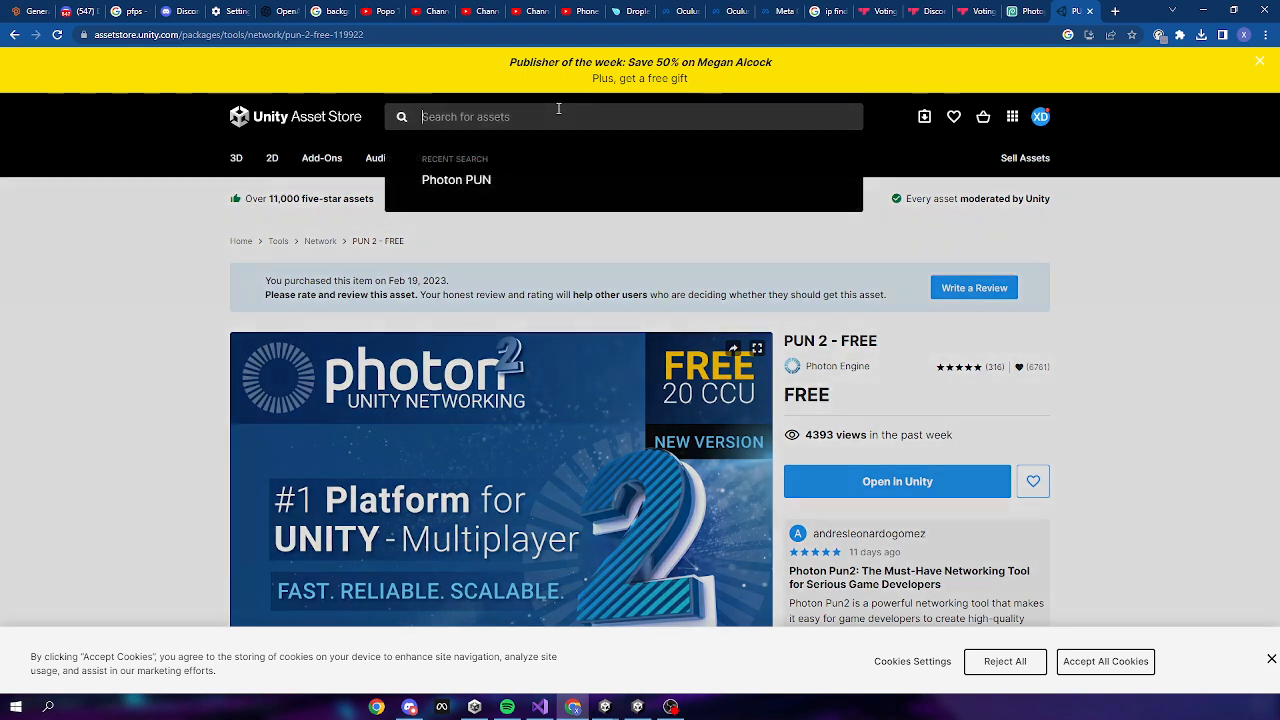
pyautogui.write('Photon ')
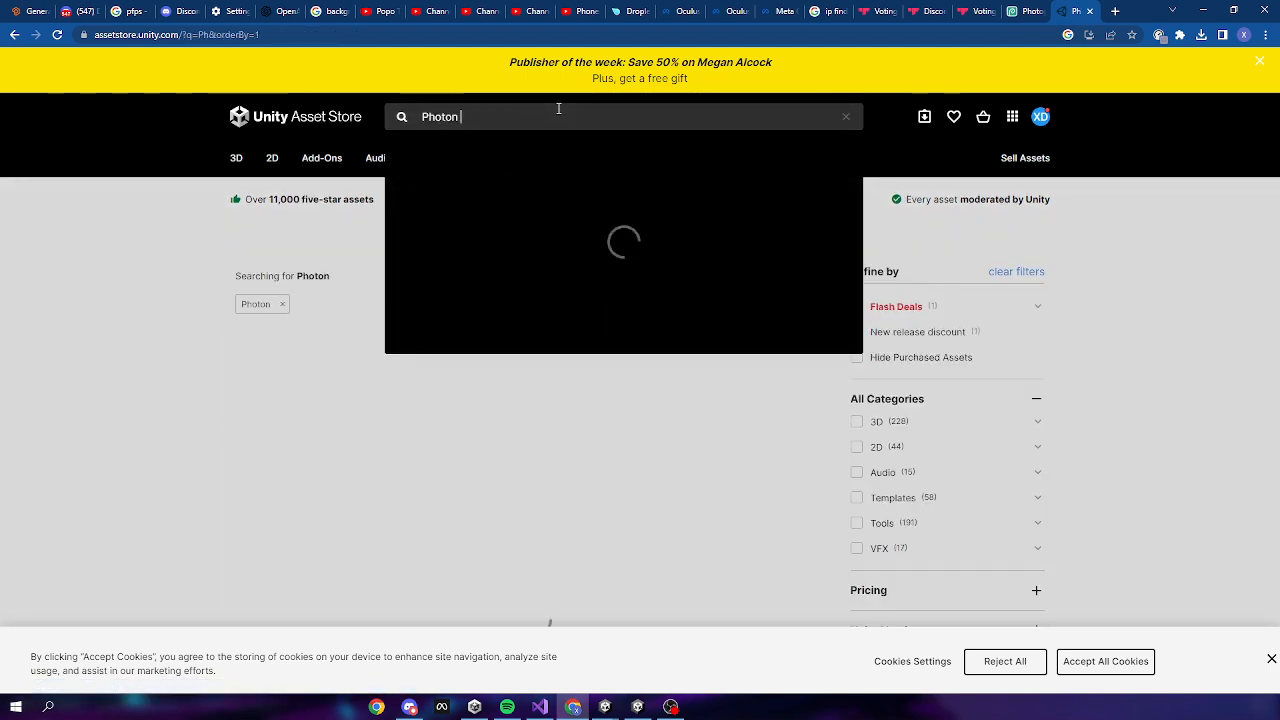
pyautogui.write('VOic')
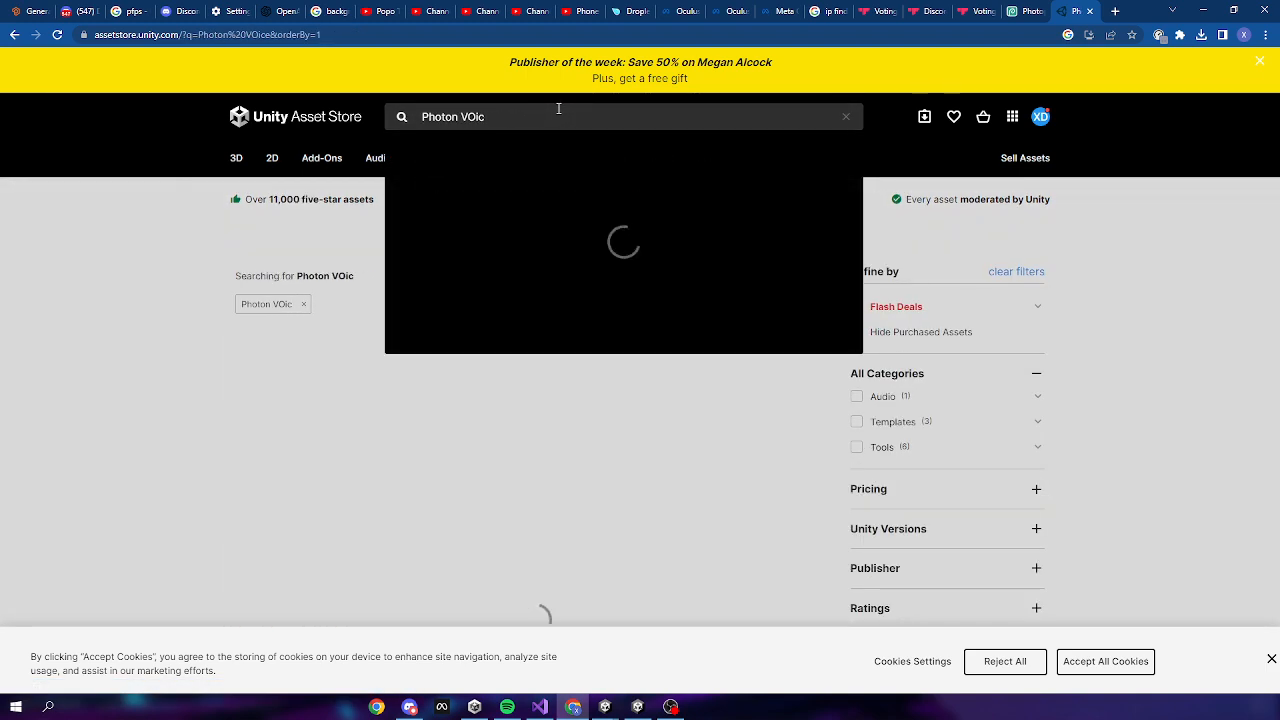
pyautogui.press('BackSpace')
pyautogui.press('BackSpace')
pyautogui.press('BackSpace')
pyautogui.write('oice')
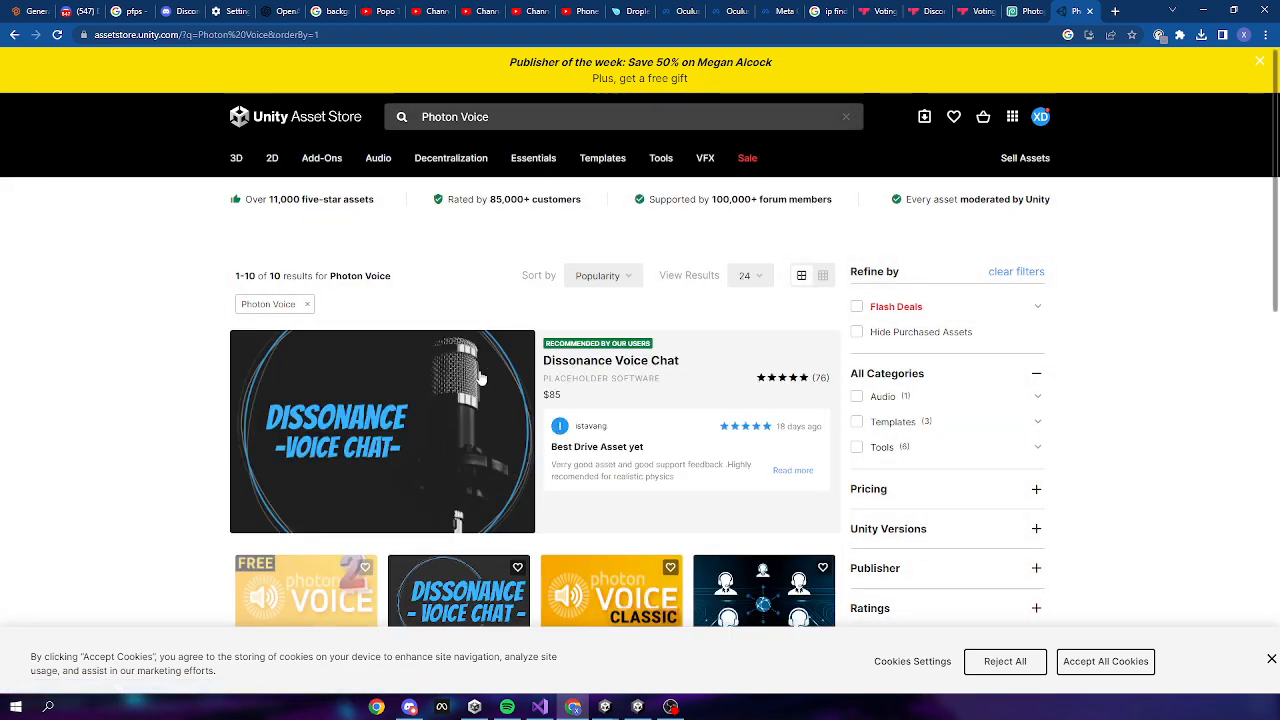
pyautogui.scroll(-3, 481, 378)
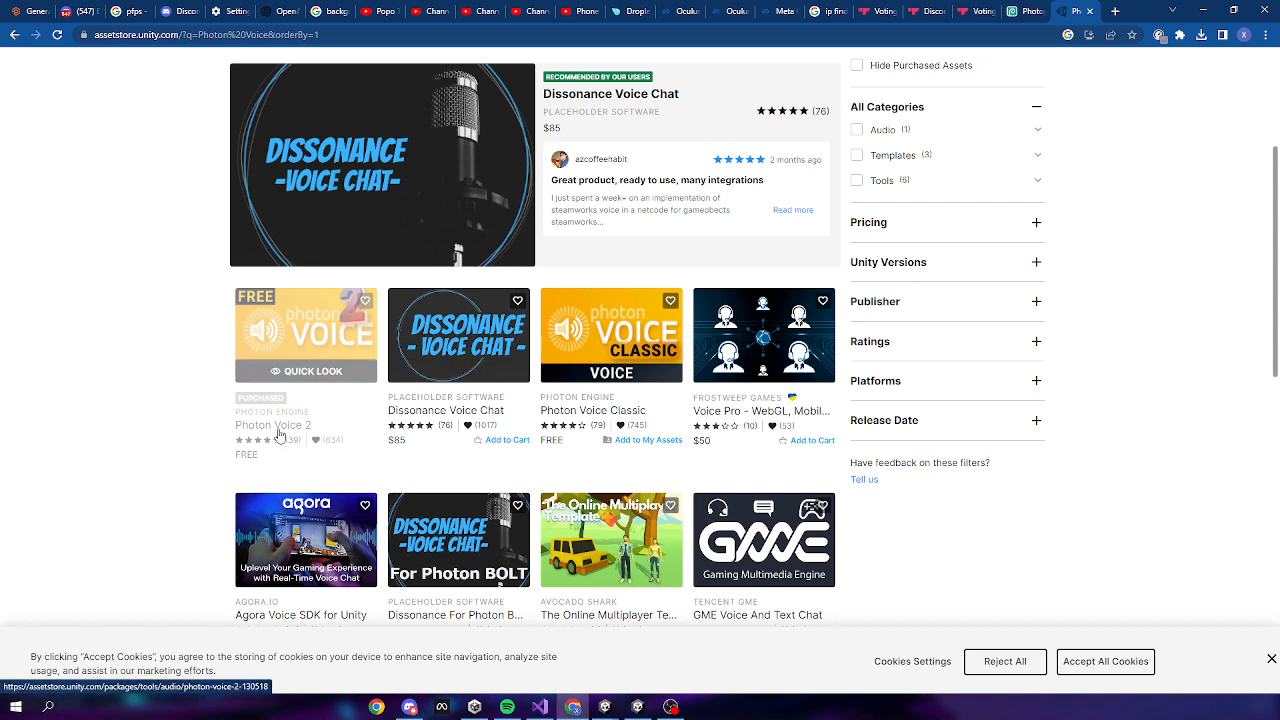
# Send Photon Voice 2 to Unity and return to the POPO TUTORIALS project
pyautogui.click(300, 322)
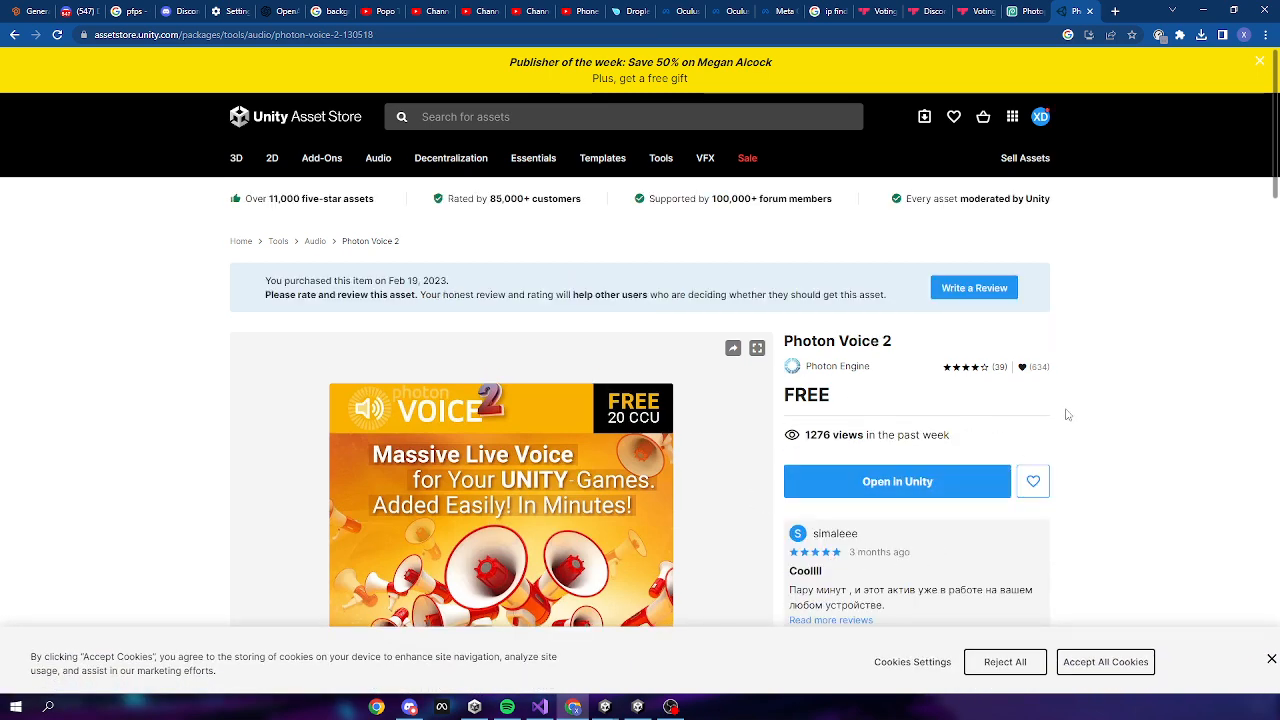
pyautogui.click(958, 488)
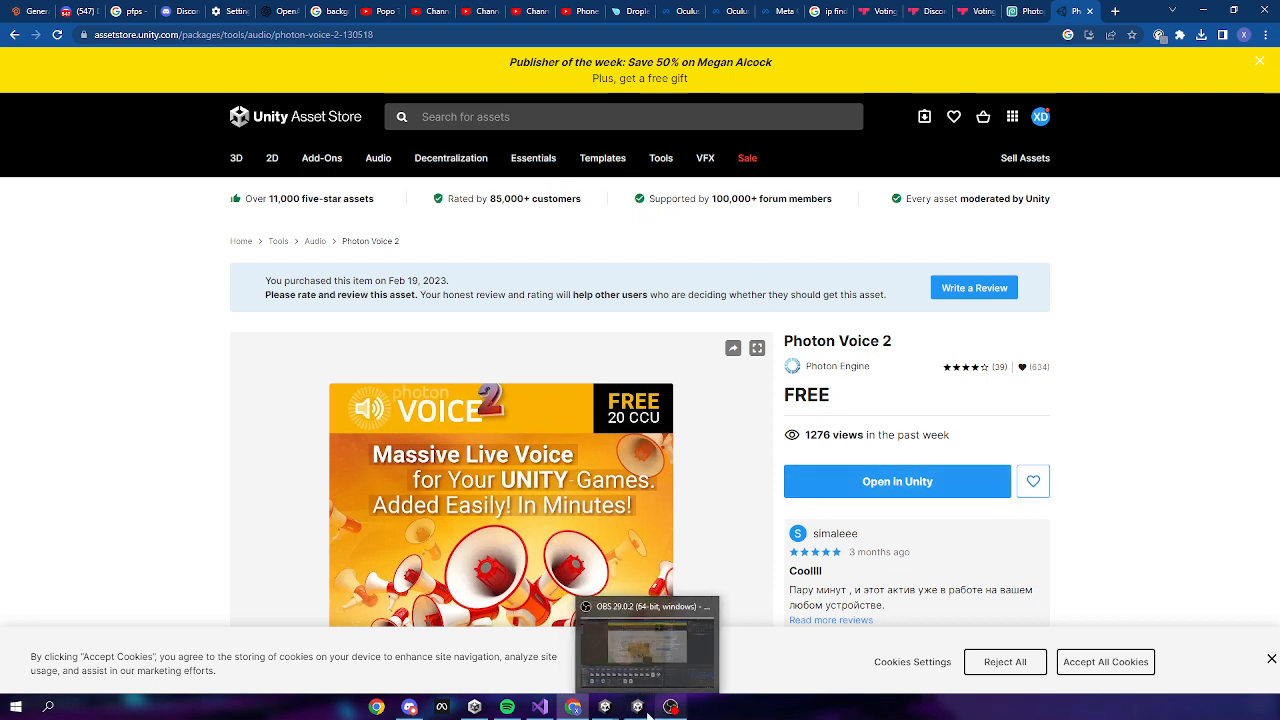
pyautogui.moveTo(614, 710)
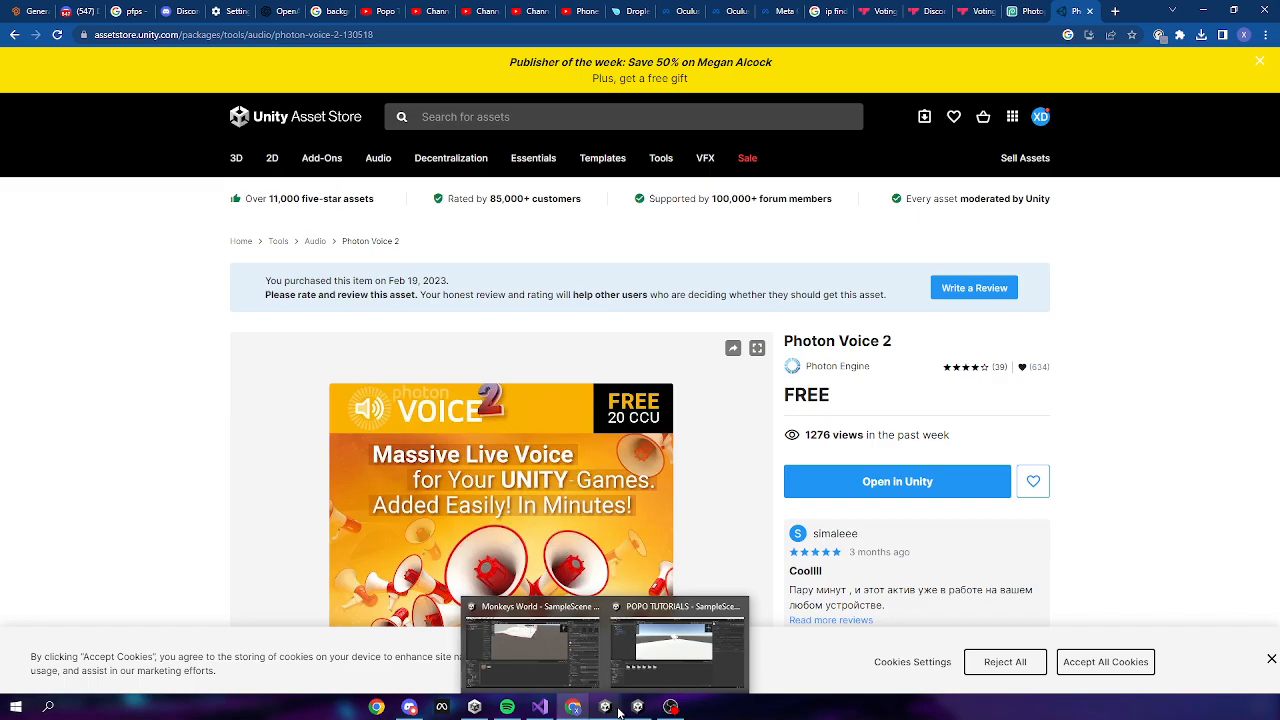
pyautogui.click(660, 652)
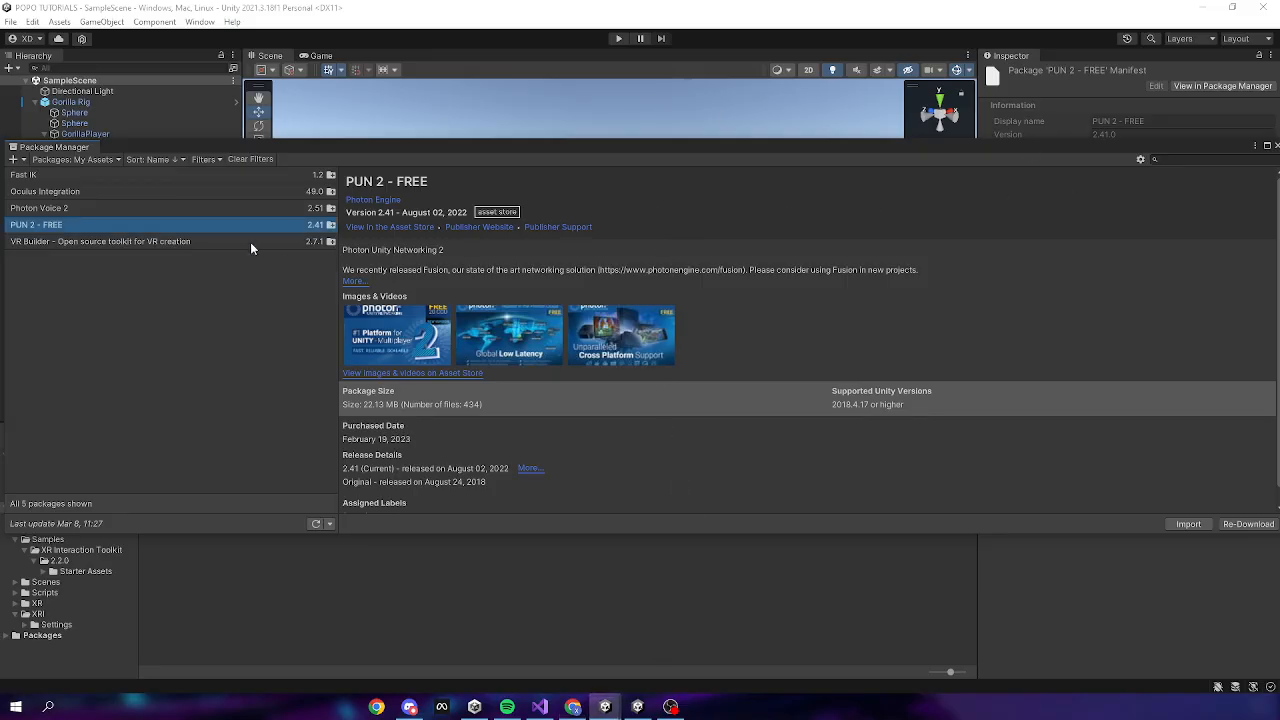
# Refresh the owned asset list and start importing PUN 2 - FREE
pyautogui.click(62, 210)
pyautogui.click(314, 524)
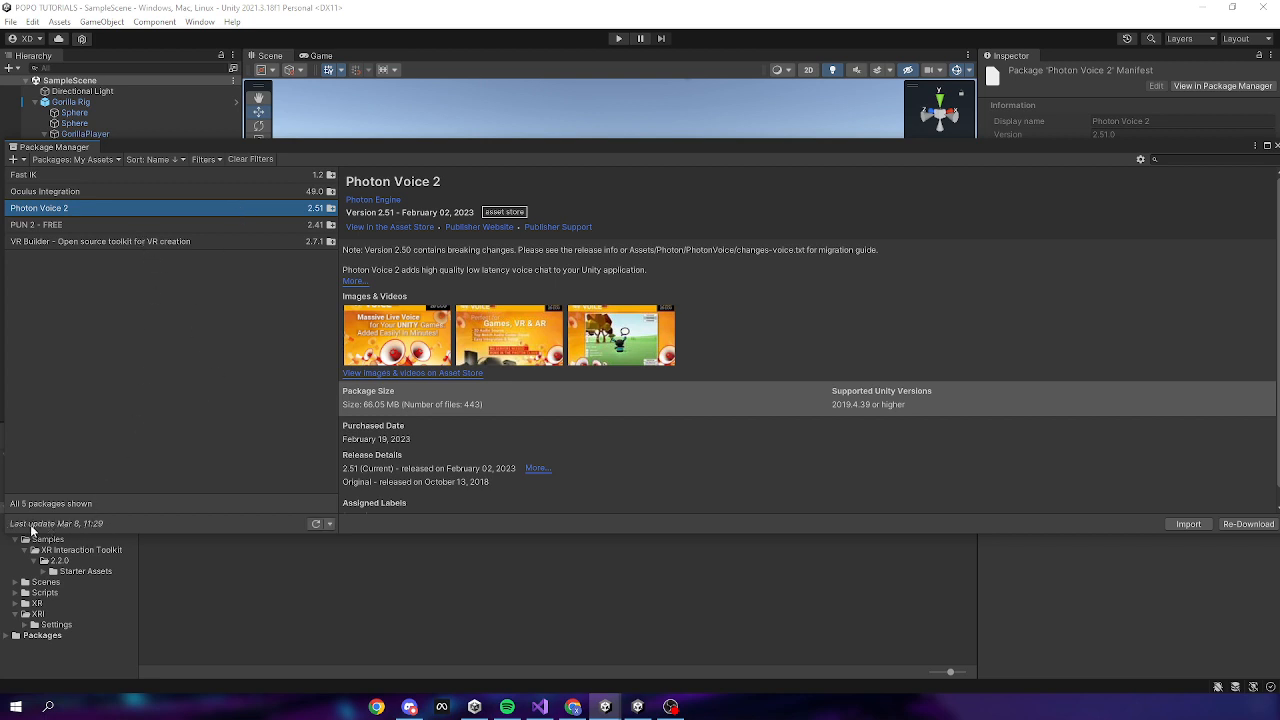
pyautogui.click(53, 220)
pyautogui.click(52, 208)
pyautogui.click(62, 222)
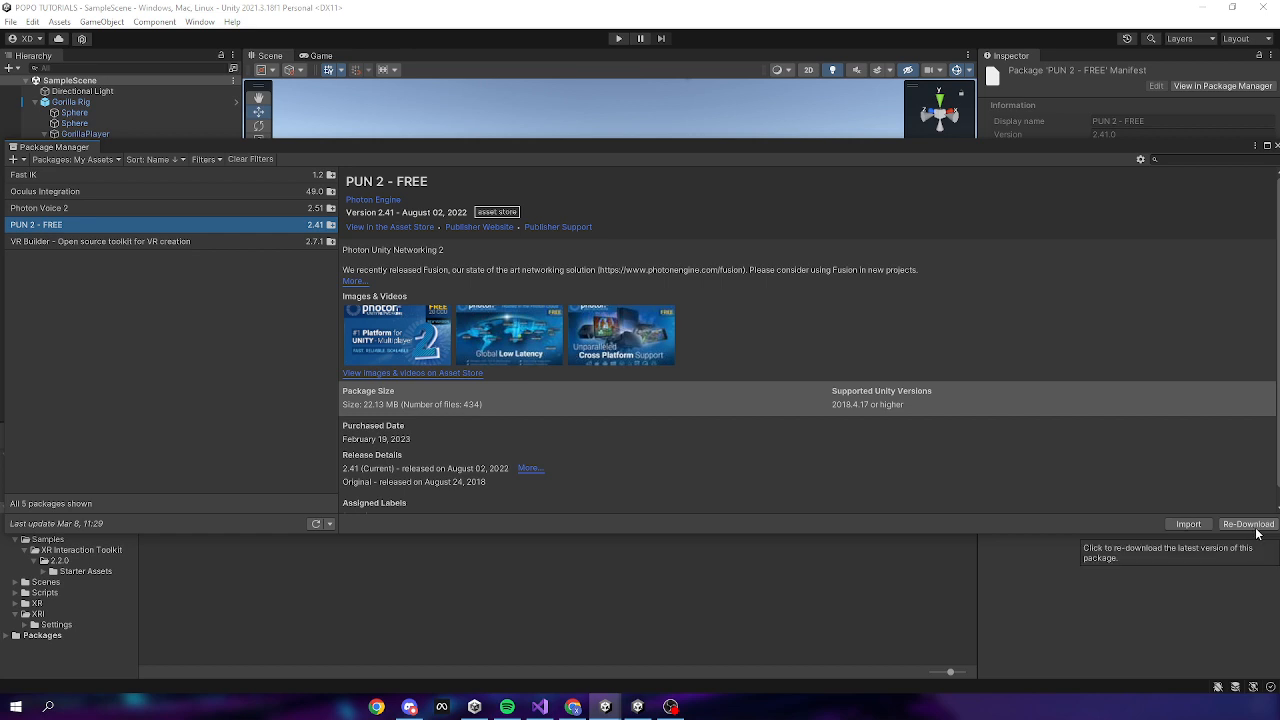
pyautogui.click(1195, 526)
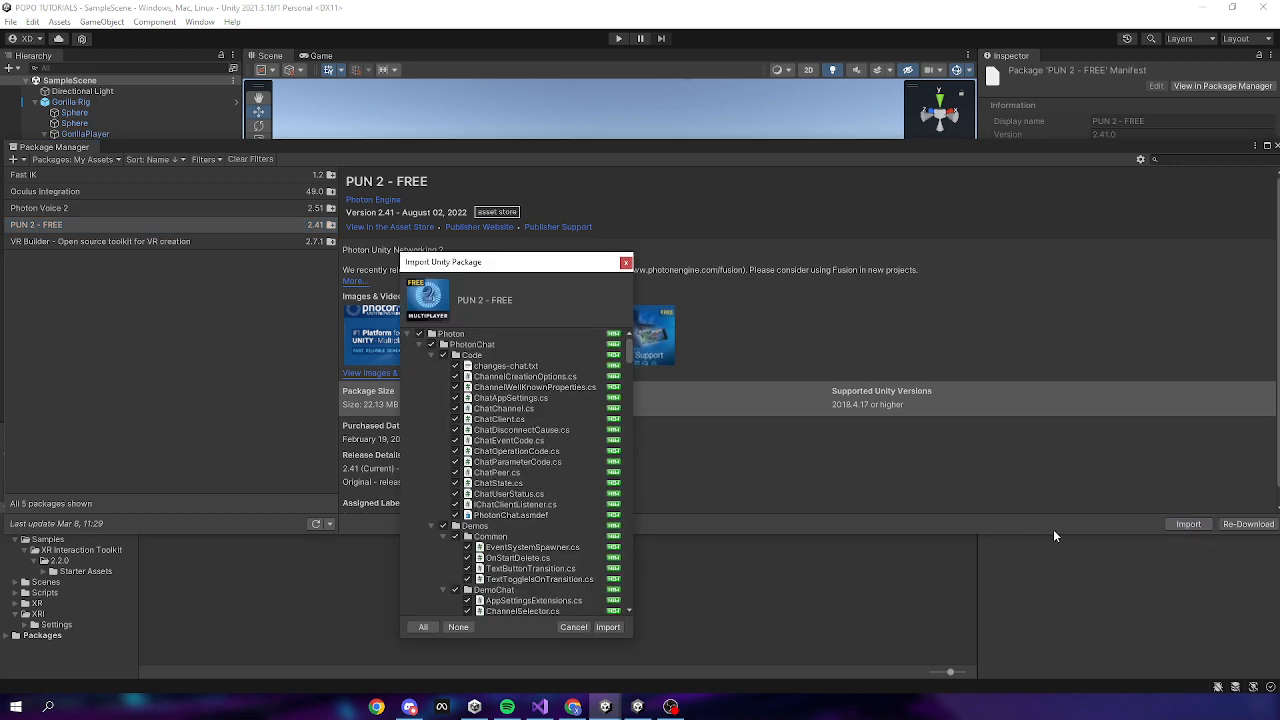
# Import all PUN 2 - FREE files with every file left ticked
pyautogui.moveTo(460, 267); pyautogui.dragTo(553, 140)
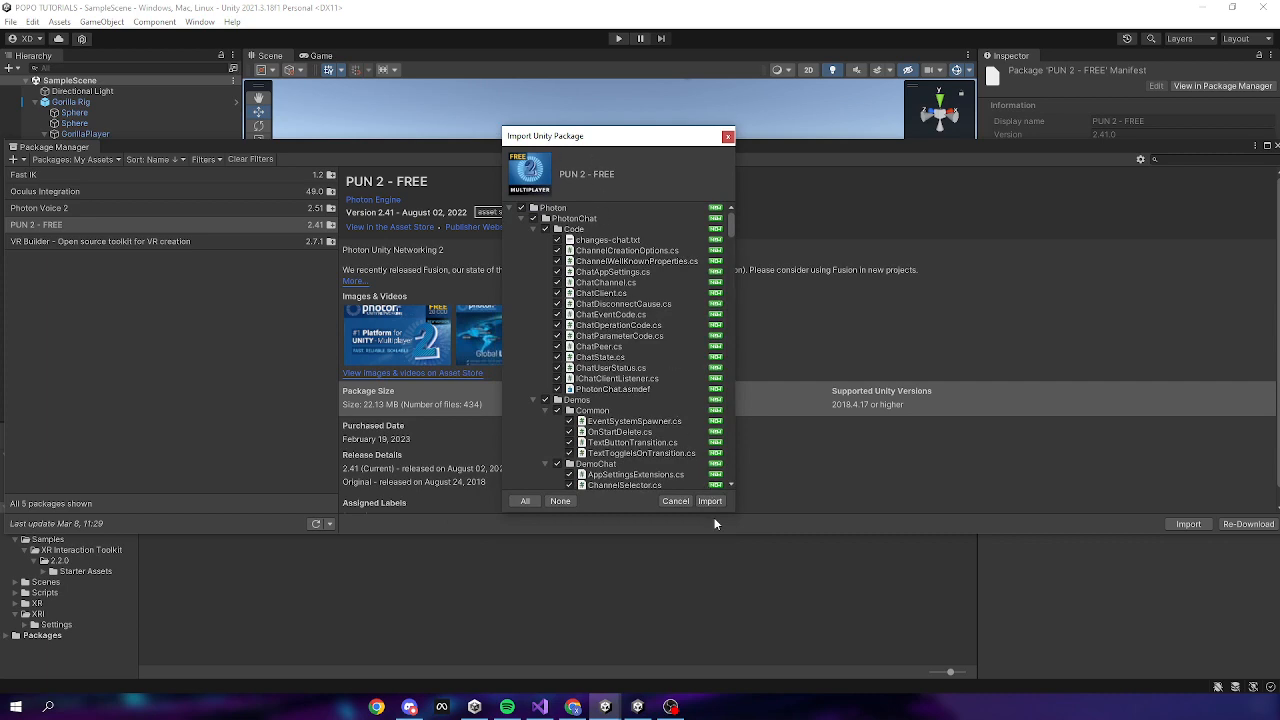
pyautogui.scroll(-20, 628, 397)
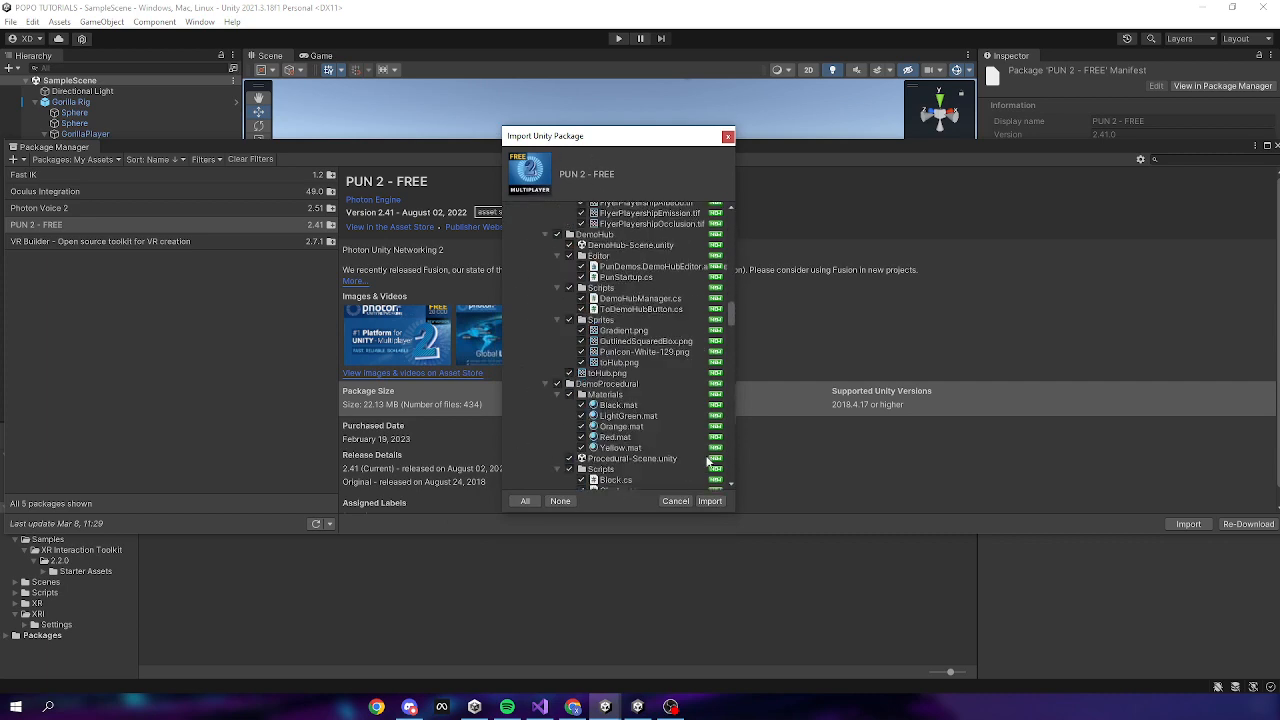
pyautogui.scroll(-20, 708, 461)
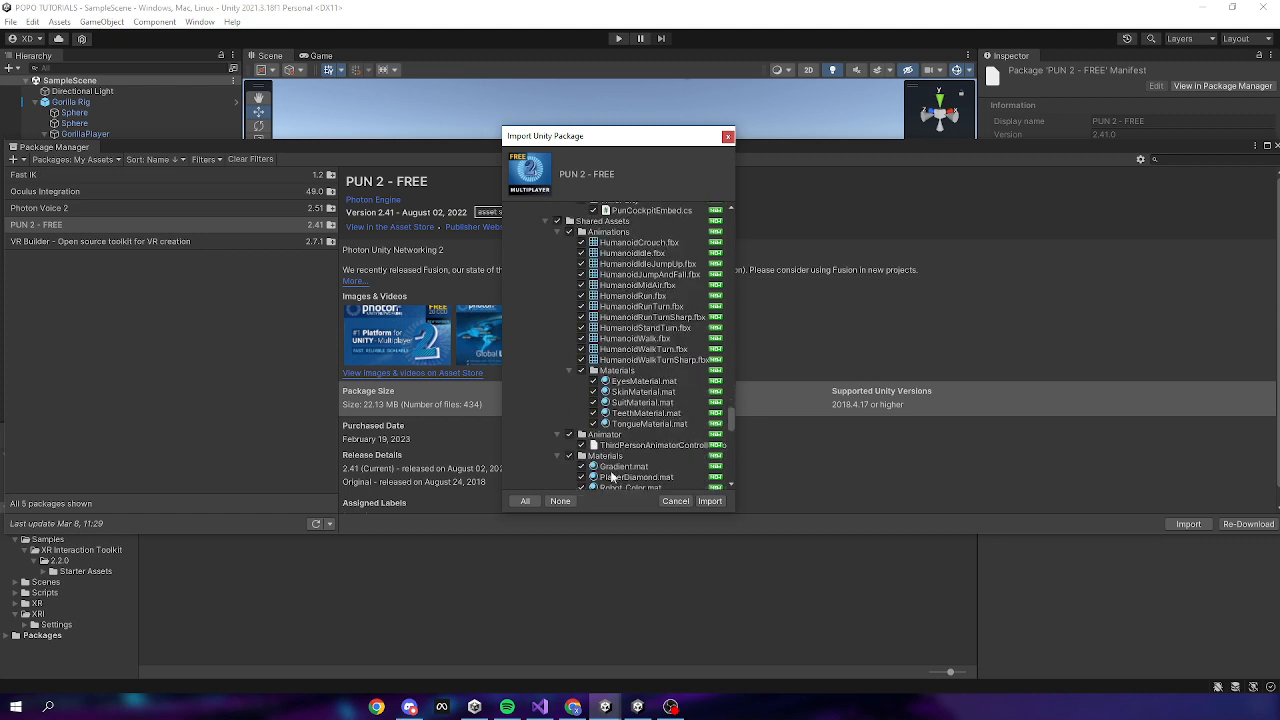
pyautogui.scroll(-15, 612, 477)
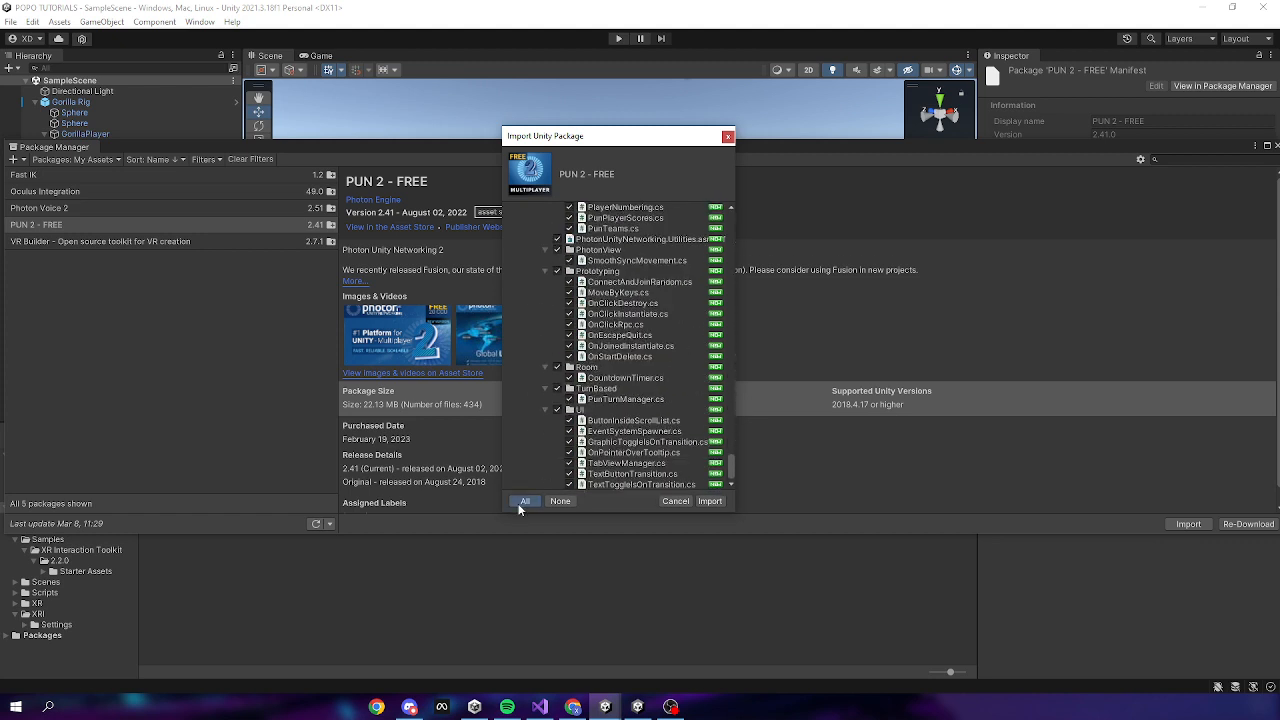
pyautogui.click(710, 501)
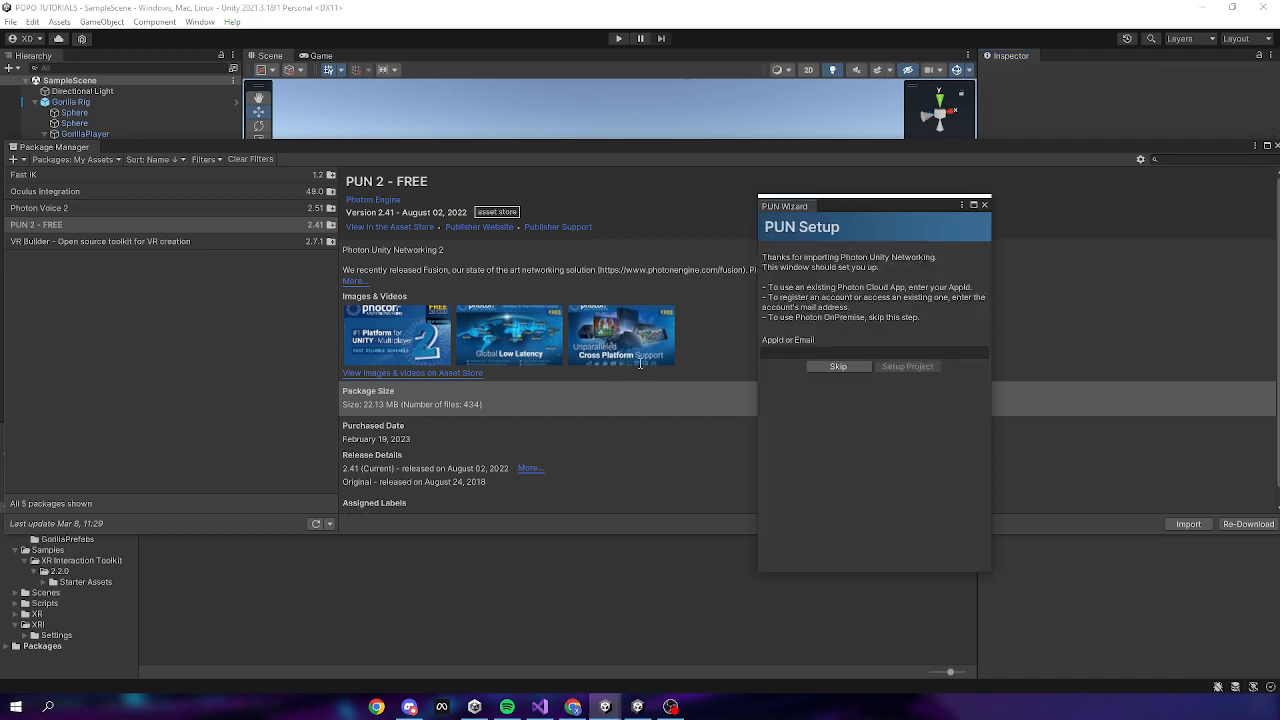
# Skip the App ID entry in the PUN Setup wizard and close it with Done
pyautogui.moveTo(880, 204); pyautogui.dragTo(550, 125)
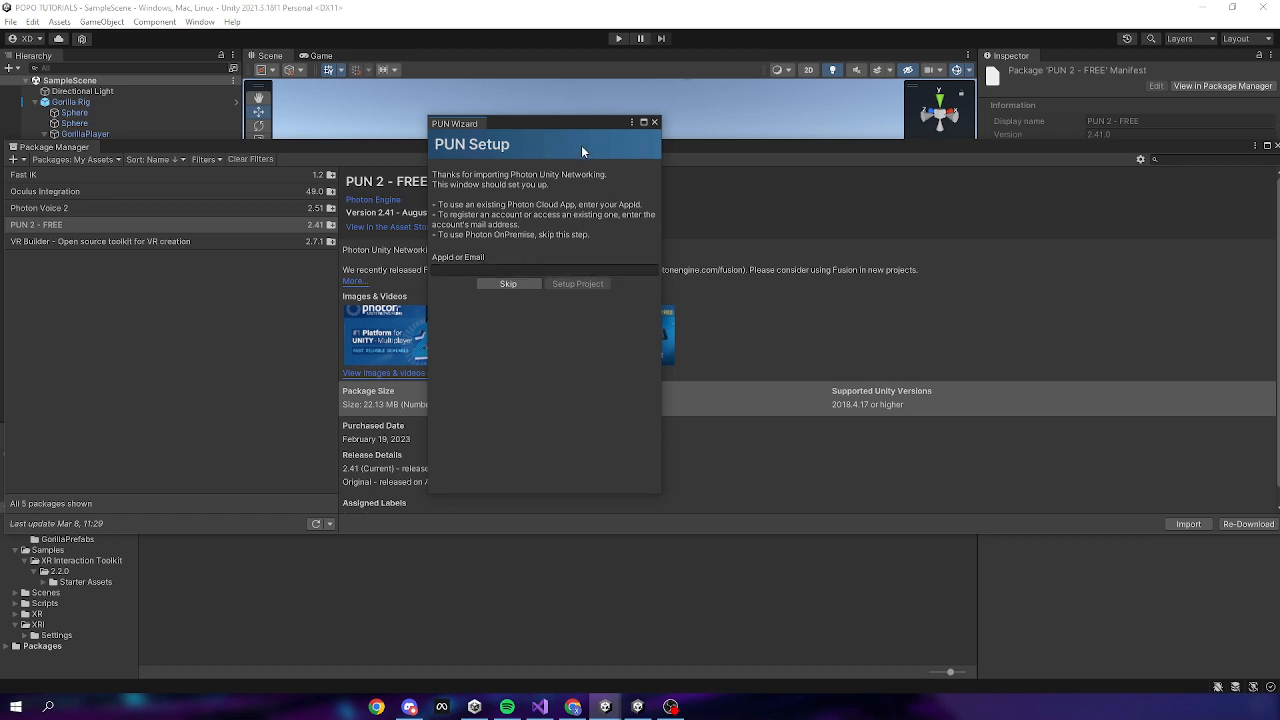
pyautogui.click(524, 283)
pyautogui.click(563, 384)
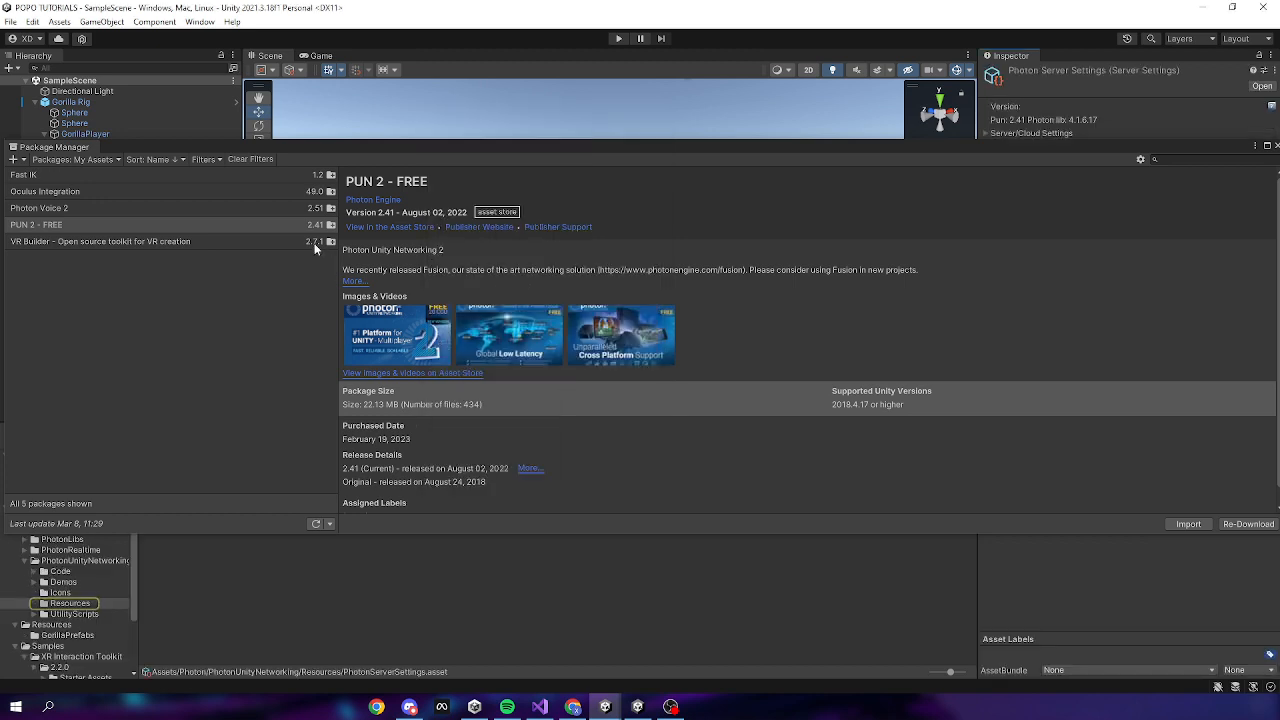
# Select Photon Voice 2 in Package Manager and import all of its files
pyautogui.click(199, 210)
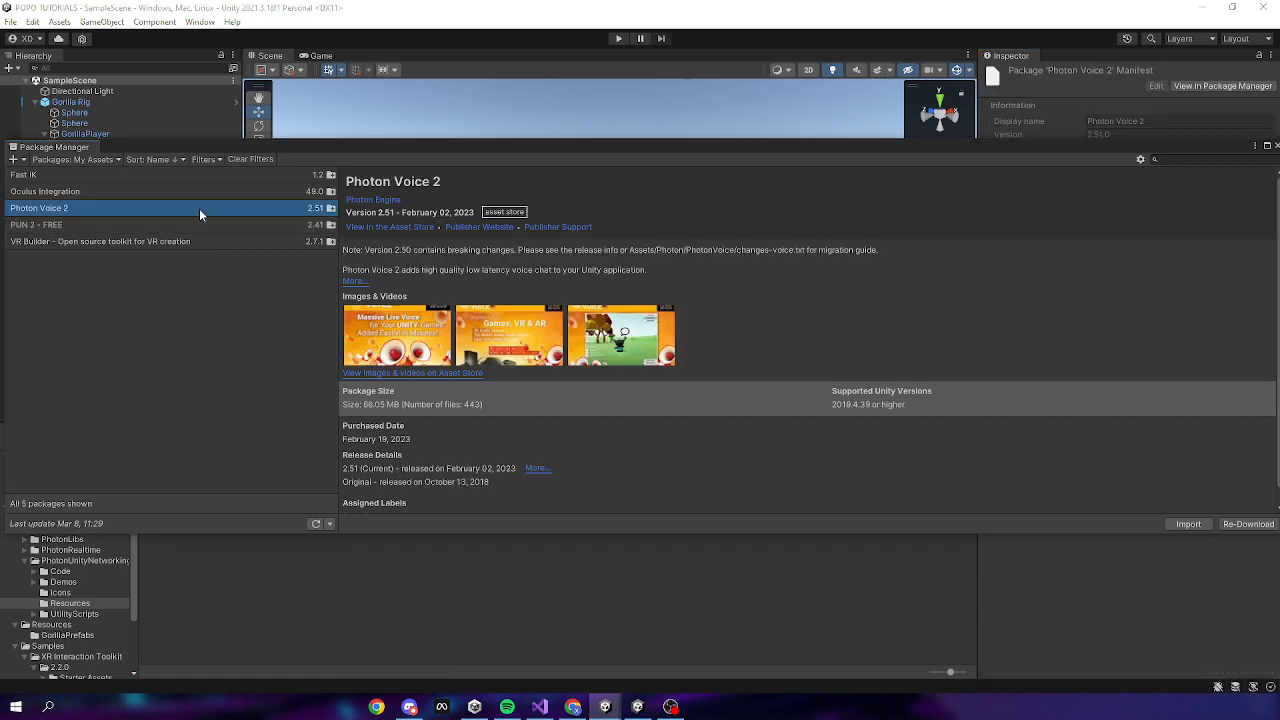
pyautogui.click(1191, 525)
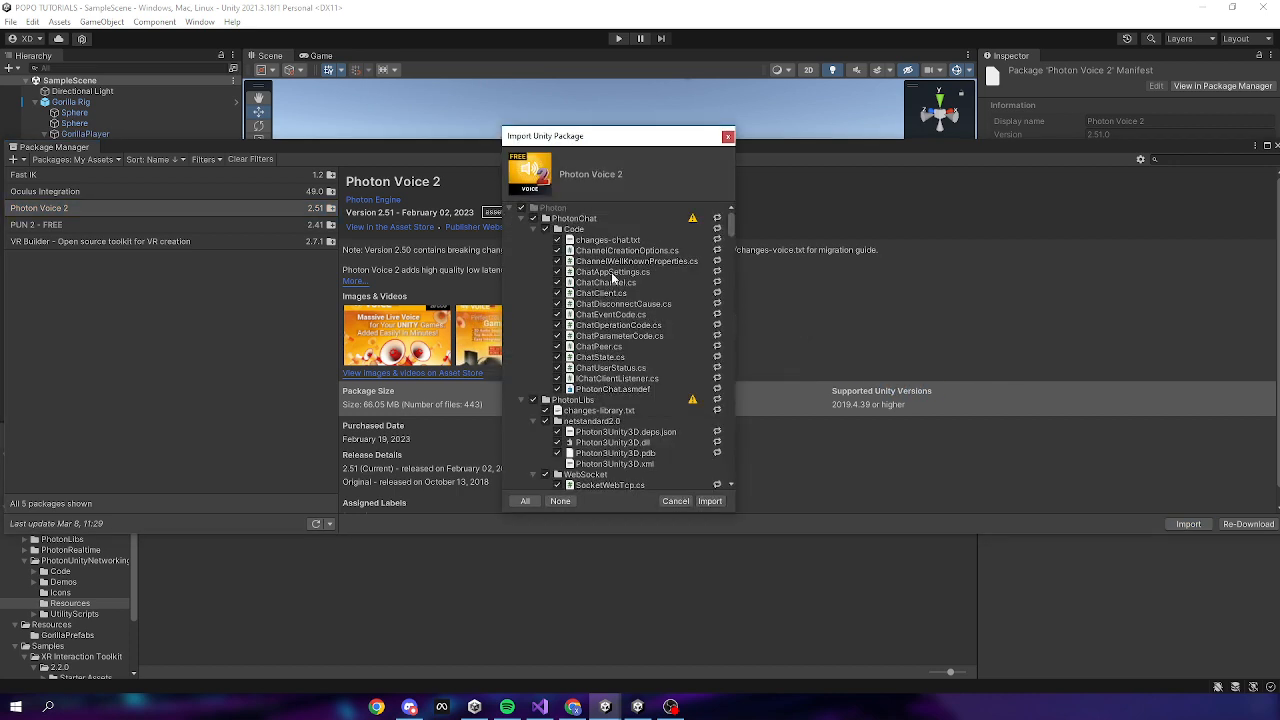
pyautogui.scroll(-5, 681, 453)
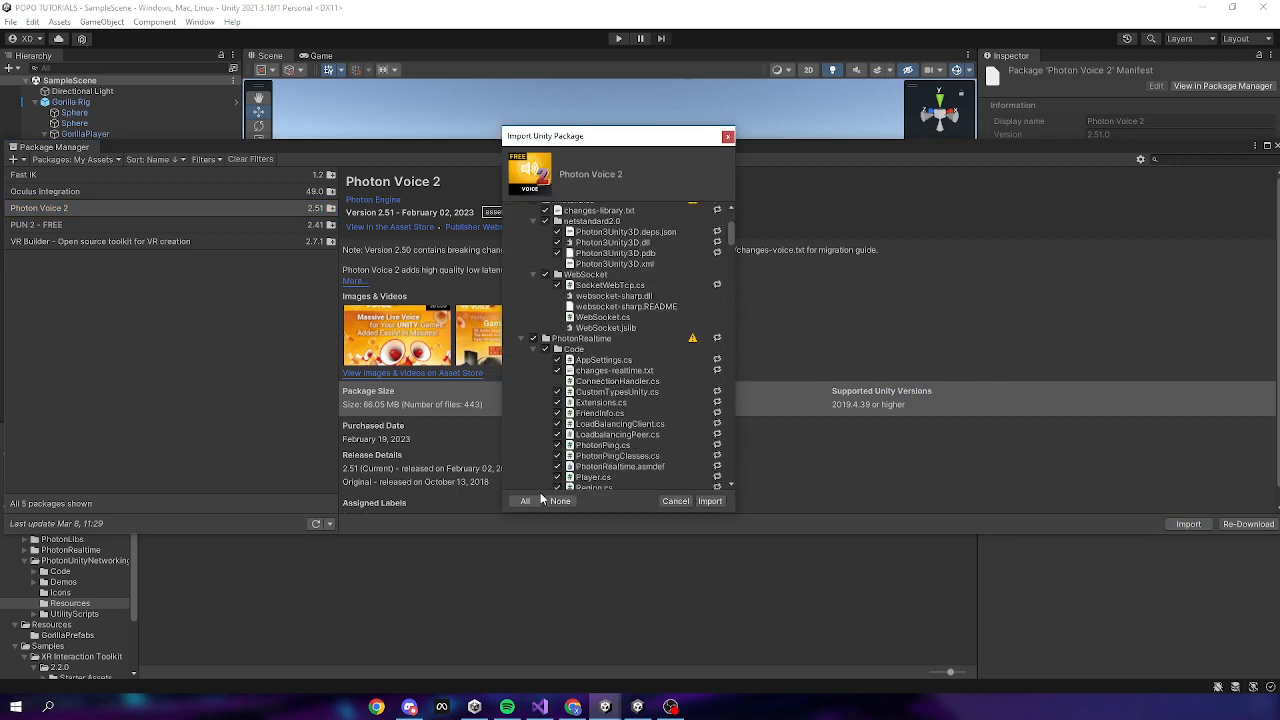
pyautogui.click(709, 501)
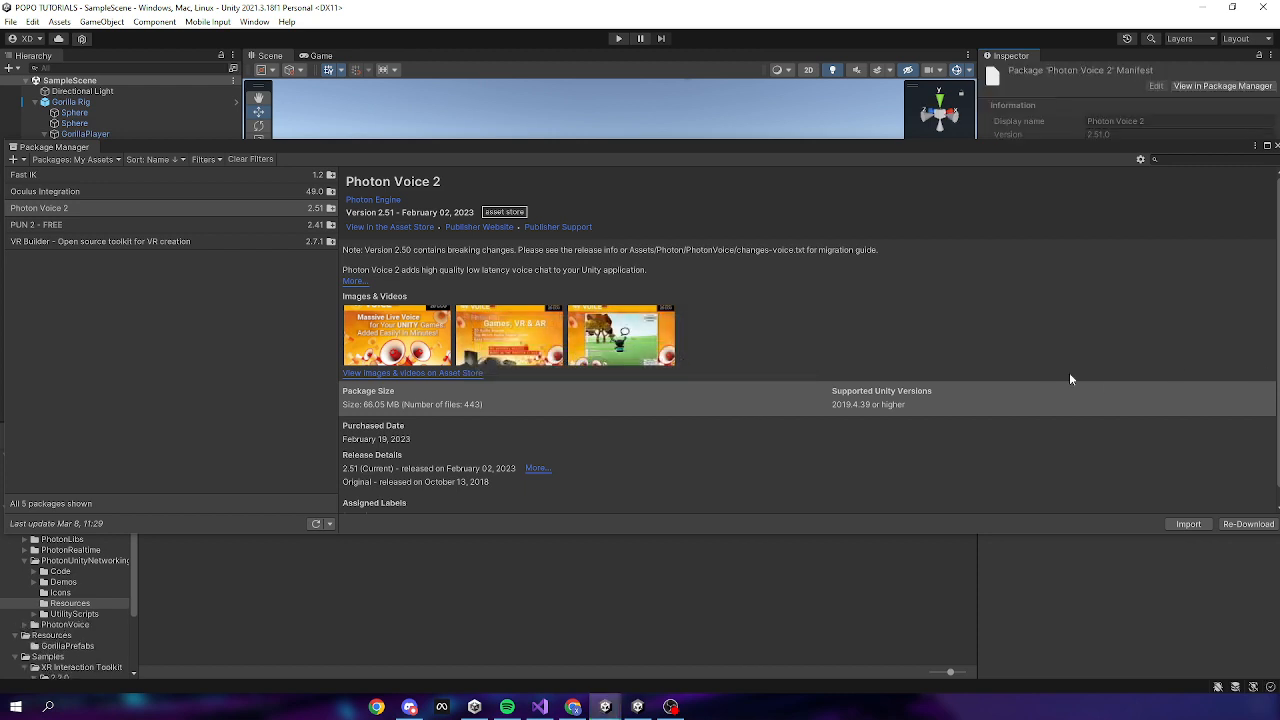
# Close the Package Manager, show the top-level Assets folders, then switch to Discord
pyautogui.click(1275, 146)
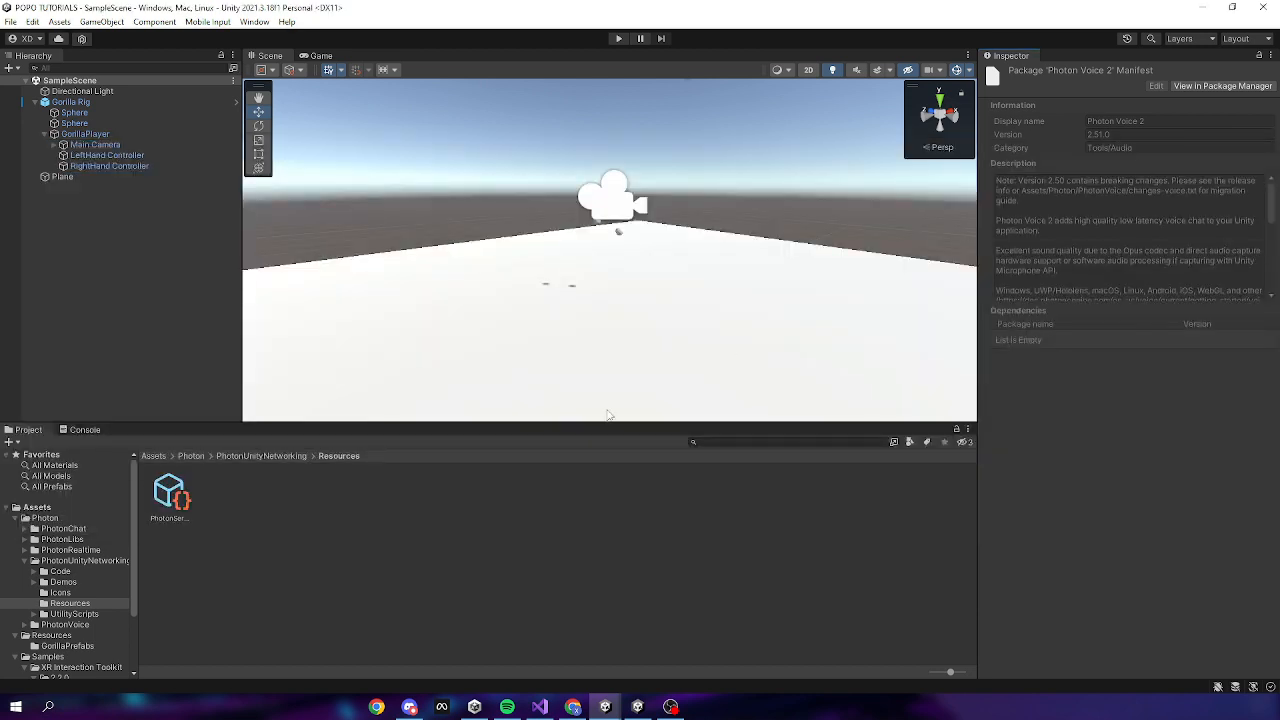
pyautogui.click(153, 456)
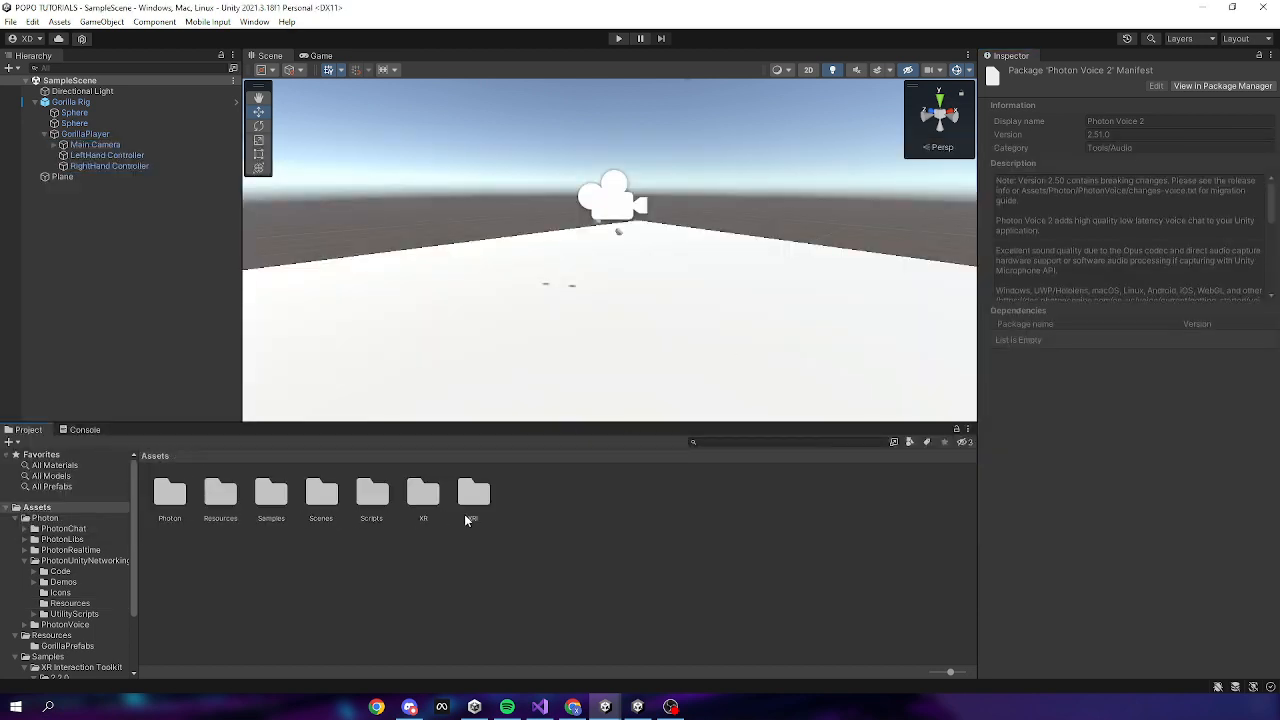
pyautogui.rightClick(567, 513)
pyautogui.click(540, 545)
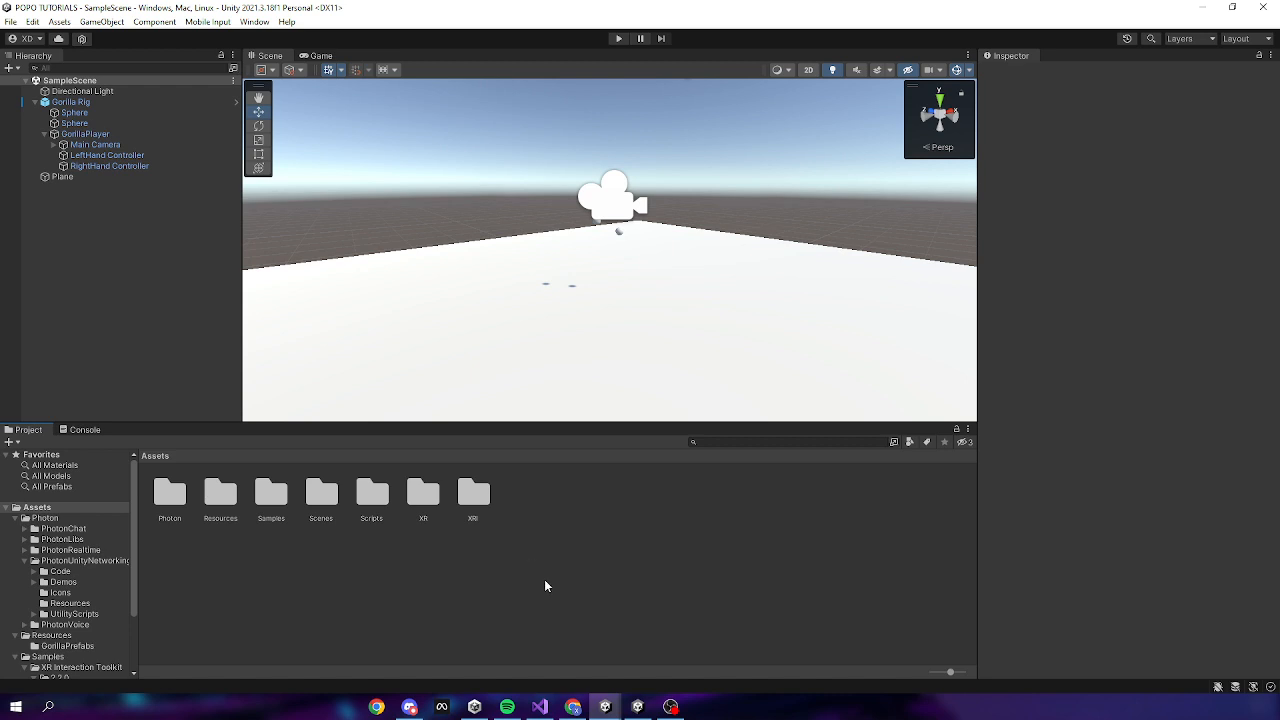
pyautogui.rightClick(559, 572)
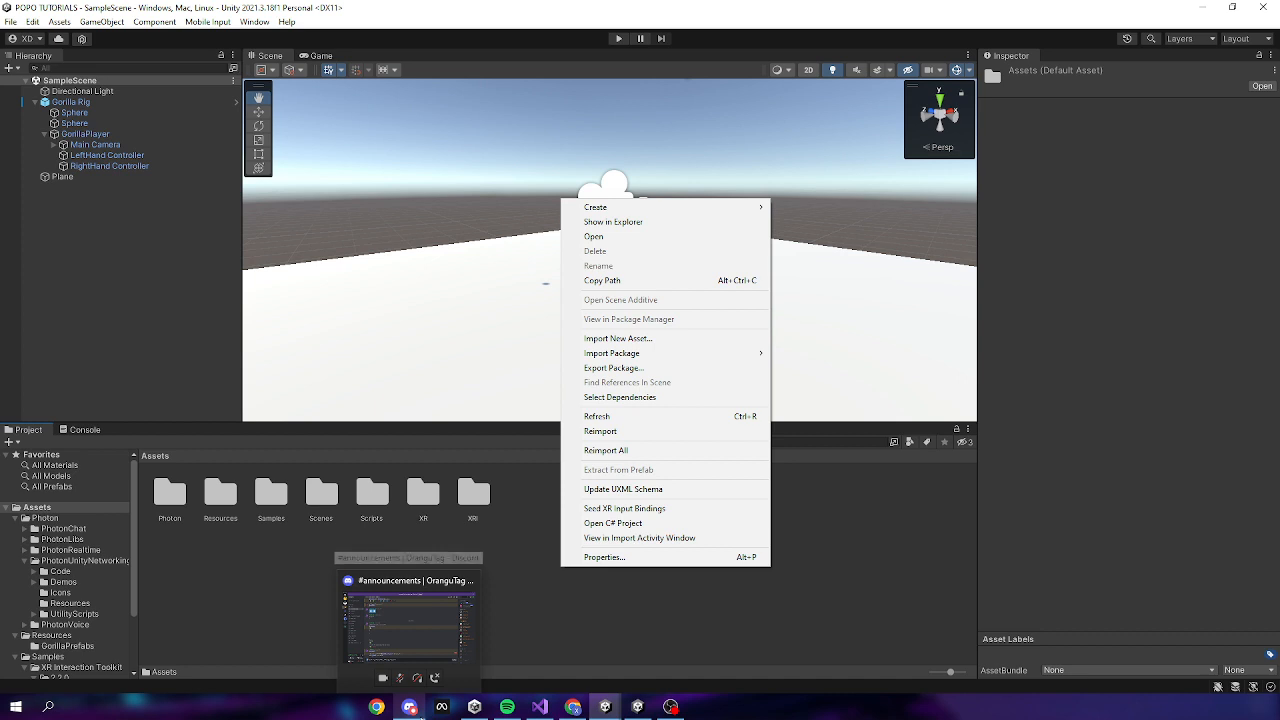
pyautogui.click(409, 706)
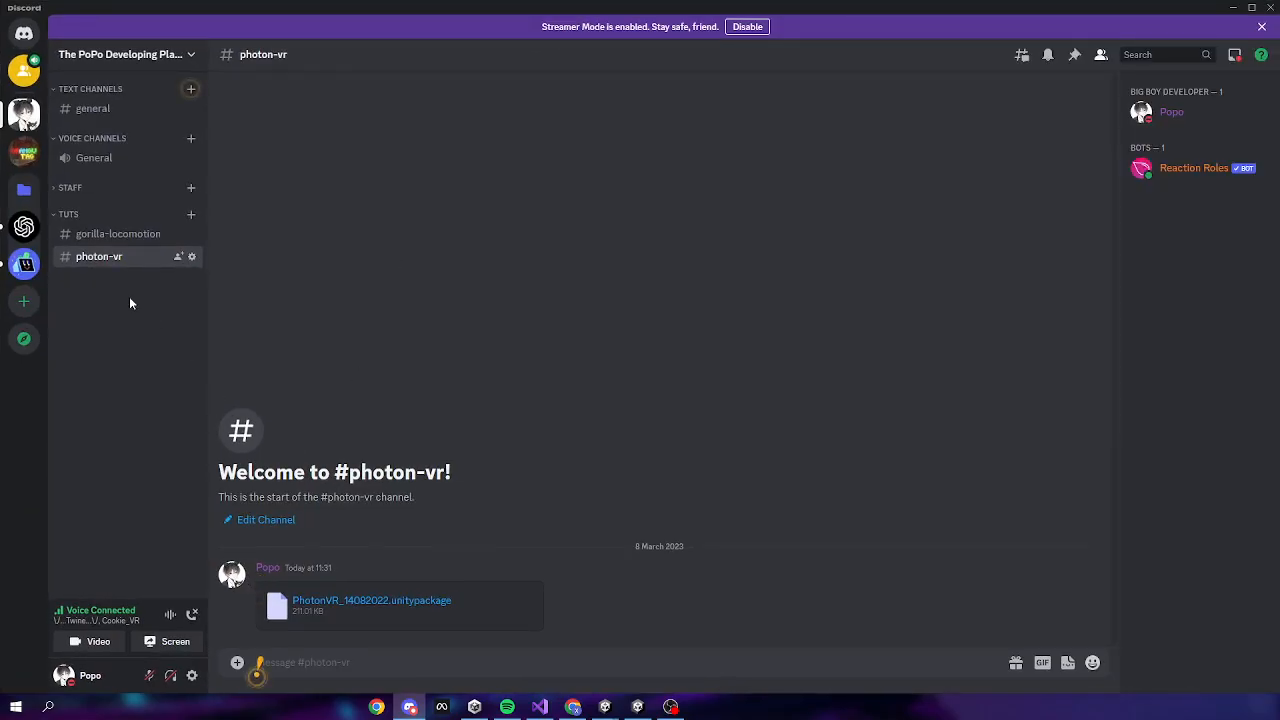
pyautogui.click(118, 110)
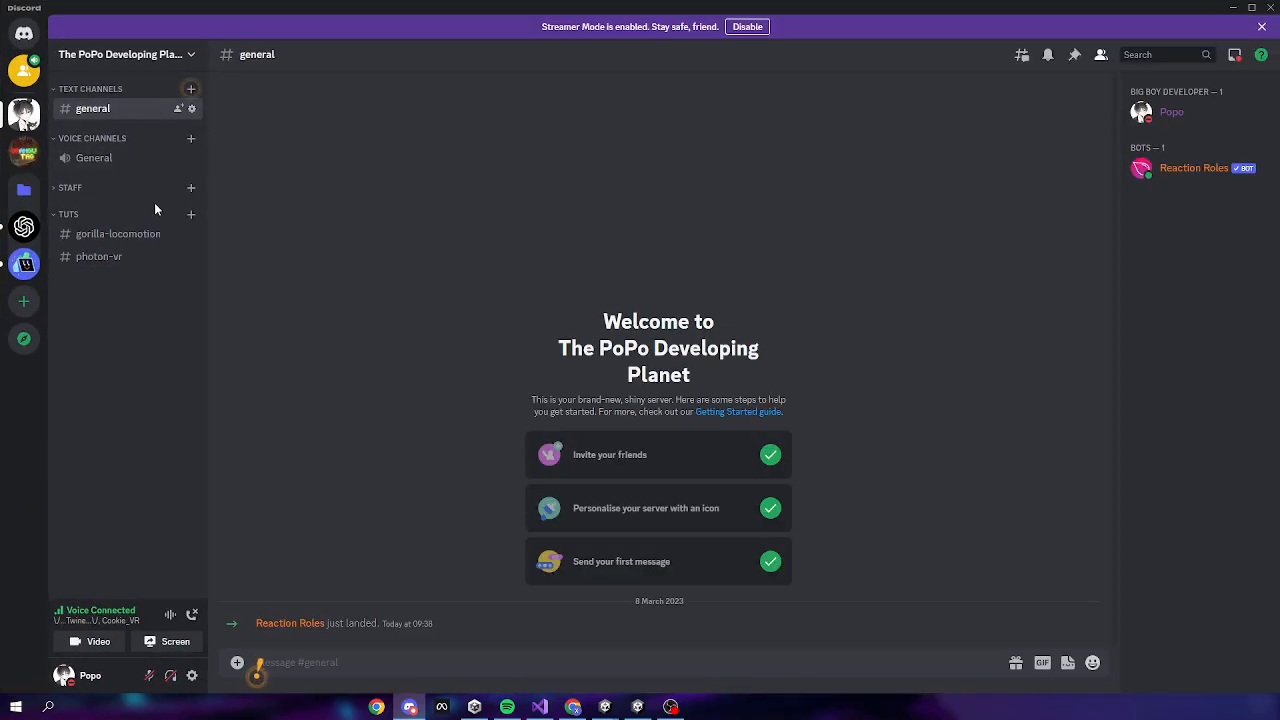
pyautogui.click(101, 262)
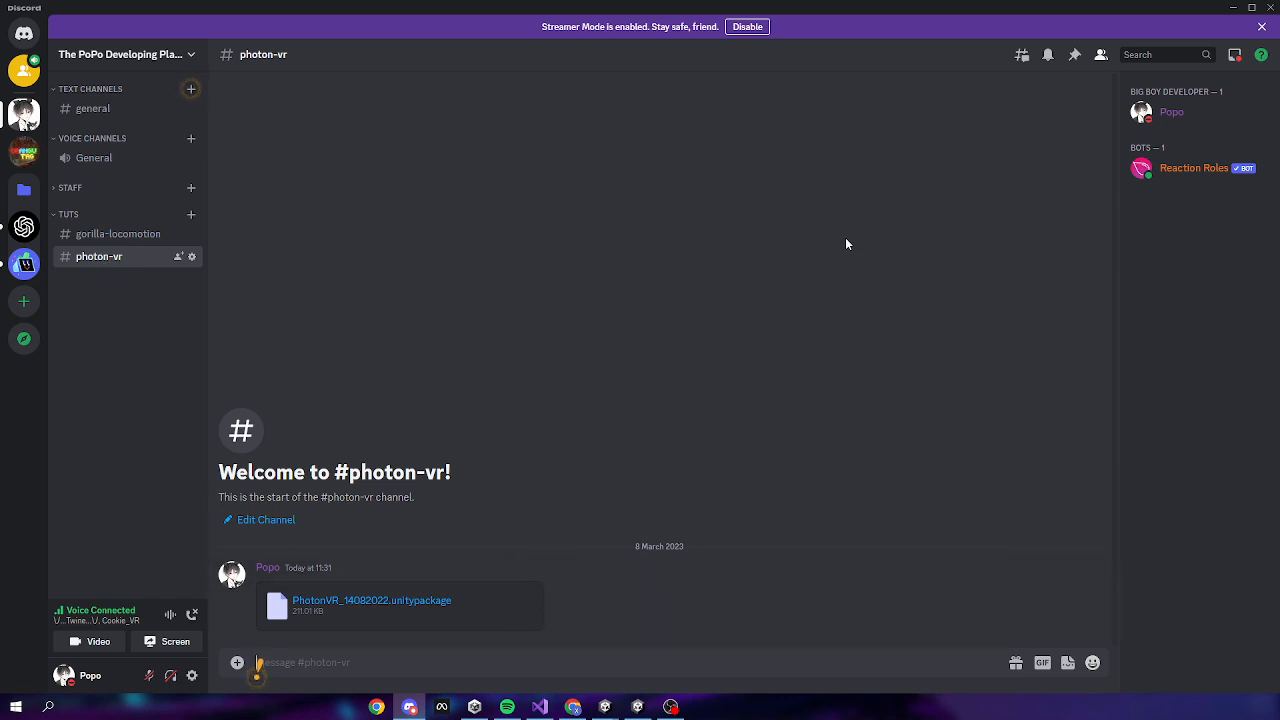
# Import the PhotonVR_14082022.unitypackage custom package into Assets with all of its files
pyautogui.click(1233, 8)
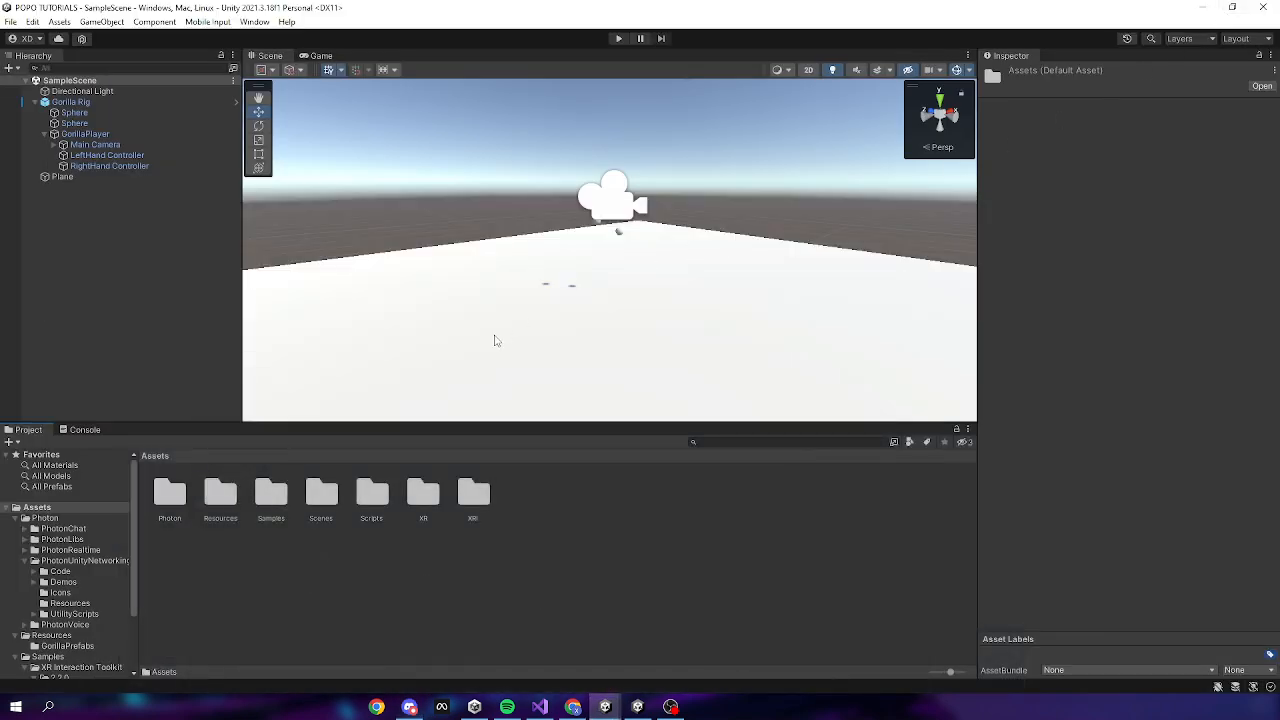
pyautogui.rightClick(611, 510)
pyautogui.click(554, 520)
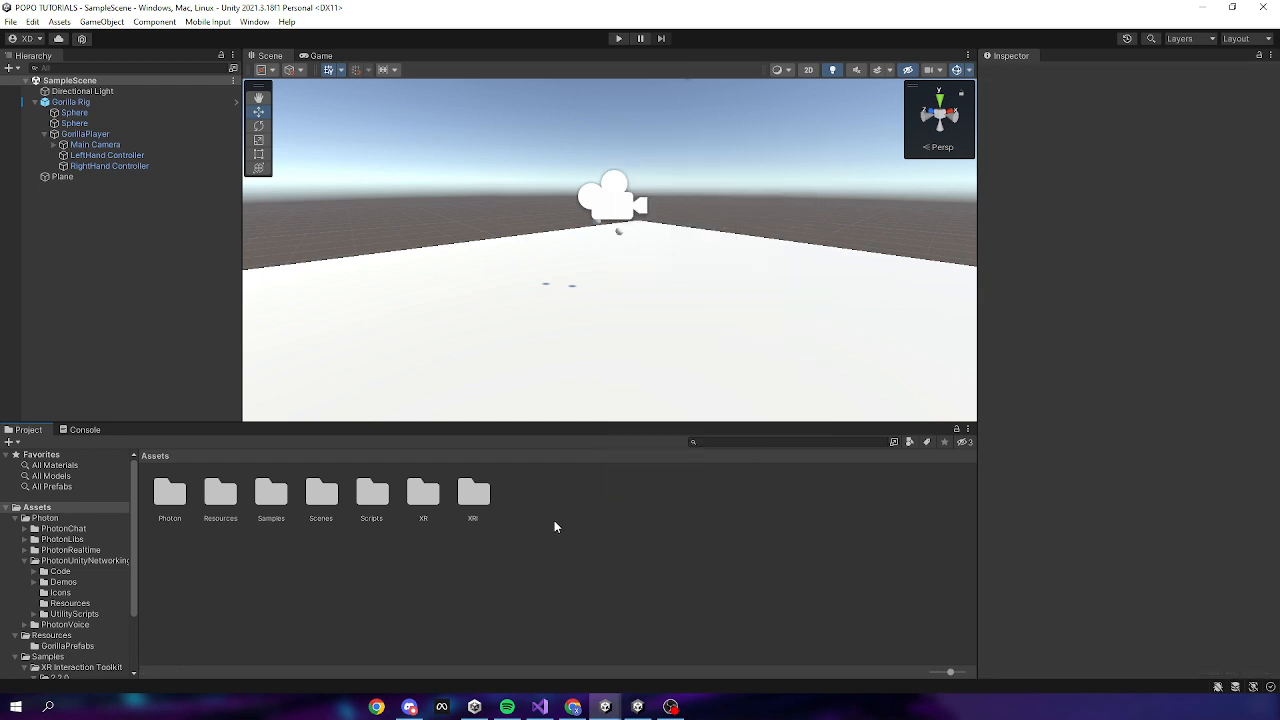
pyautogui.rightClick(536, 540)
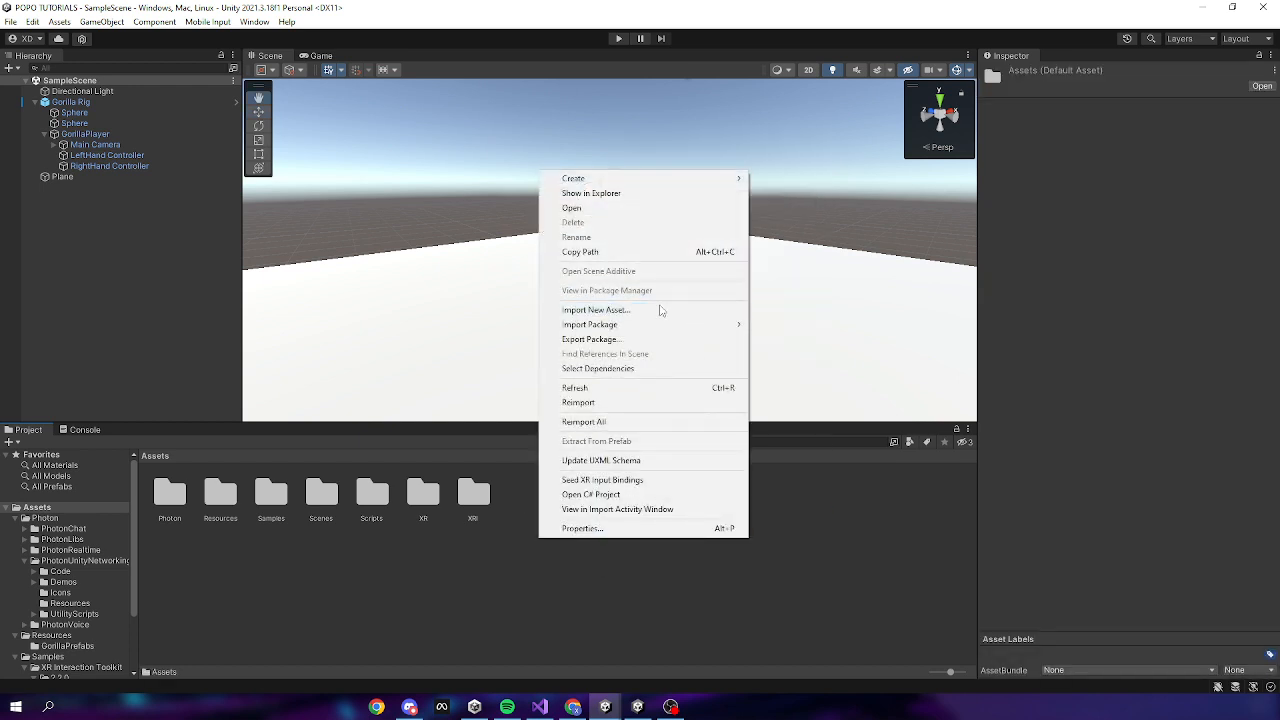
pyautogui.moveTo(620, 326)
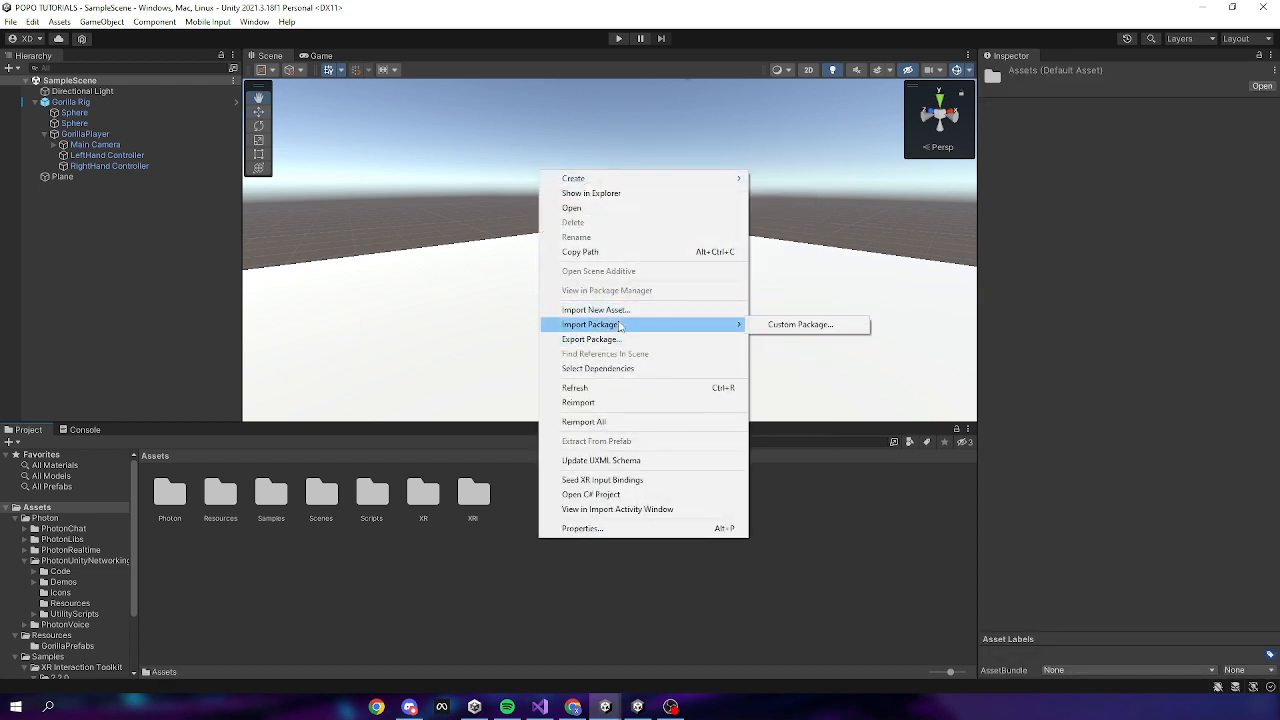
pyautogui.click(854, 327)
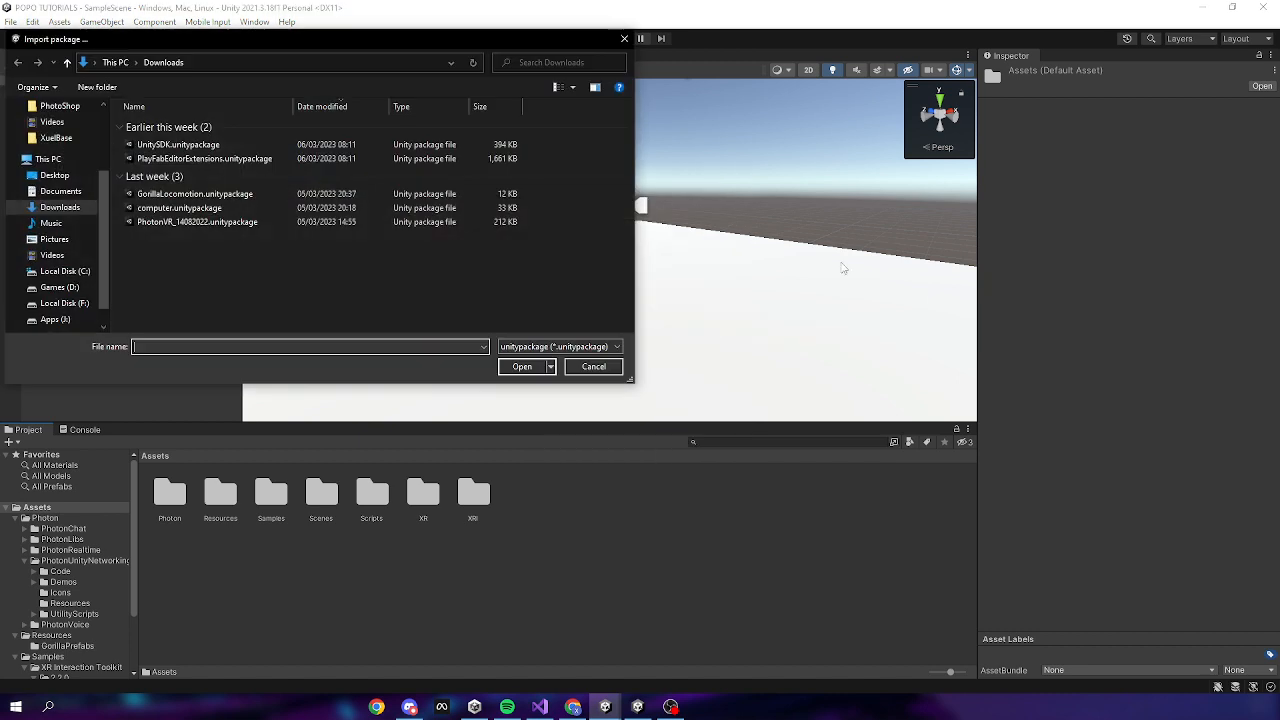
pyautogui.click(240, 222)
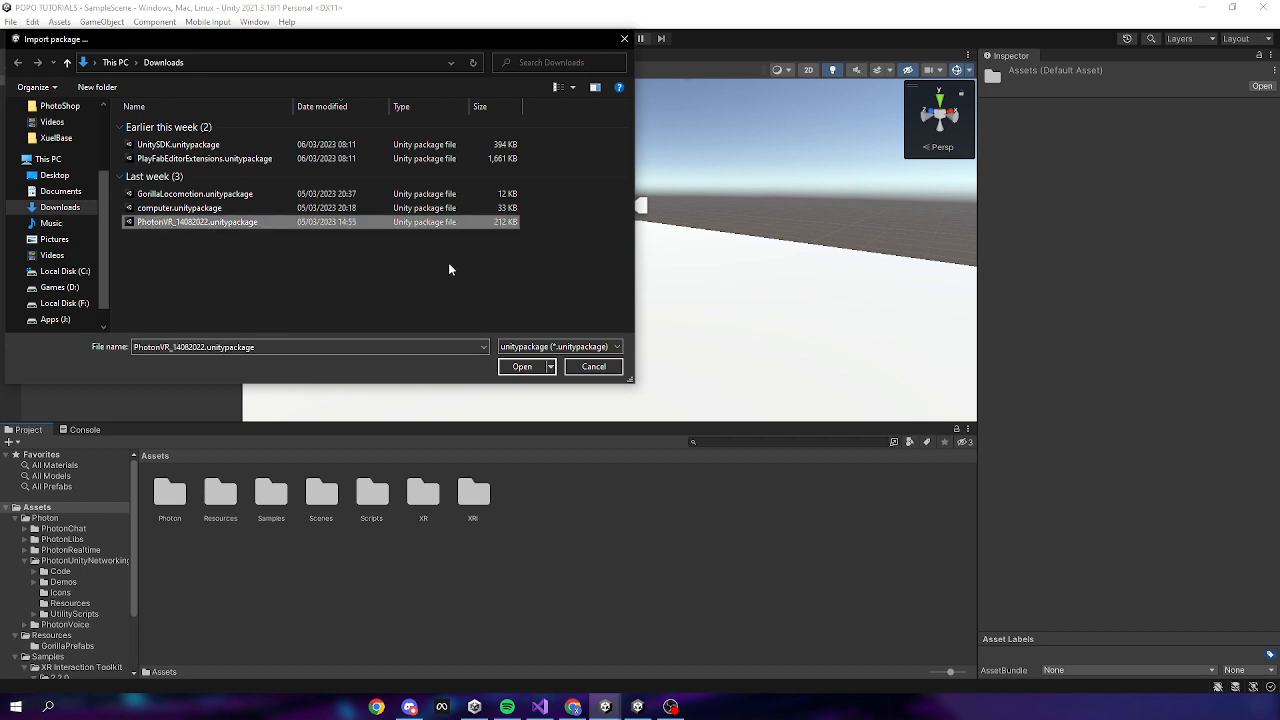
pyautogui.click(519, 367)
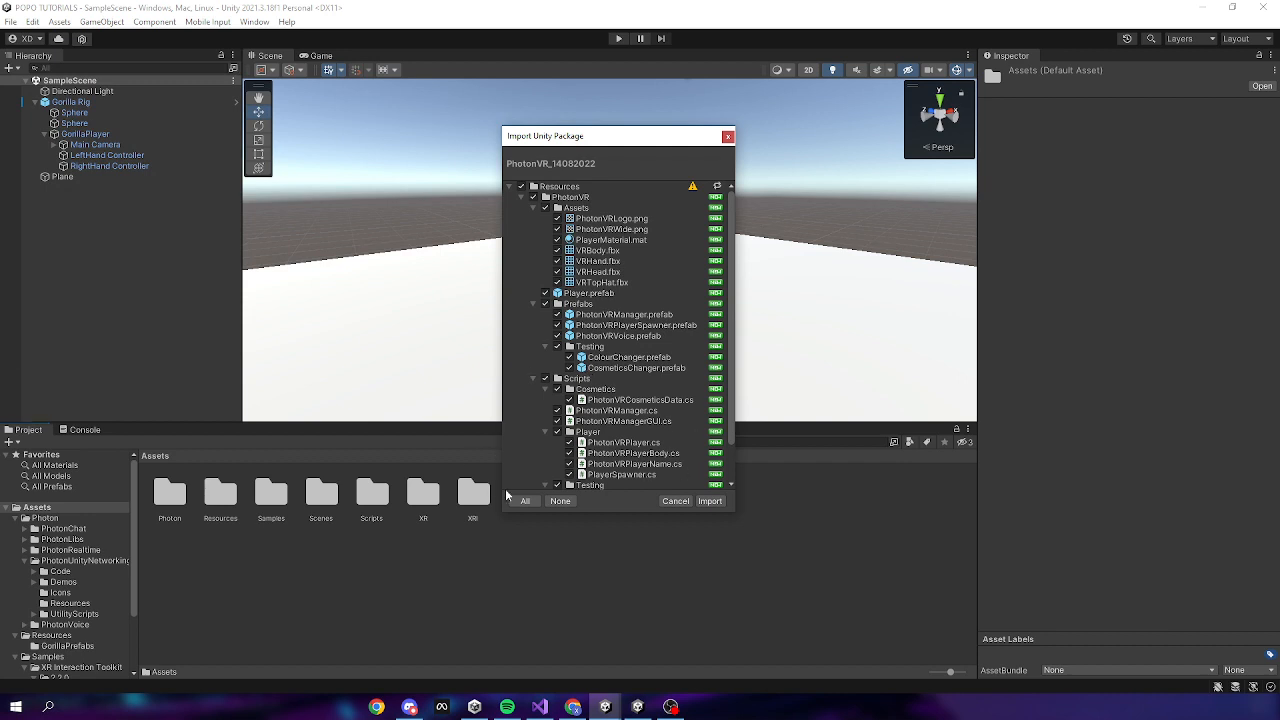
pyautogui.click(708, 502)
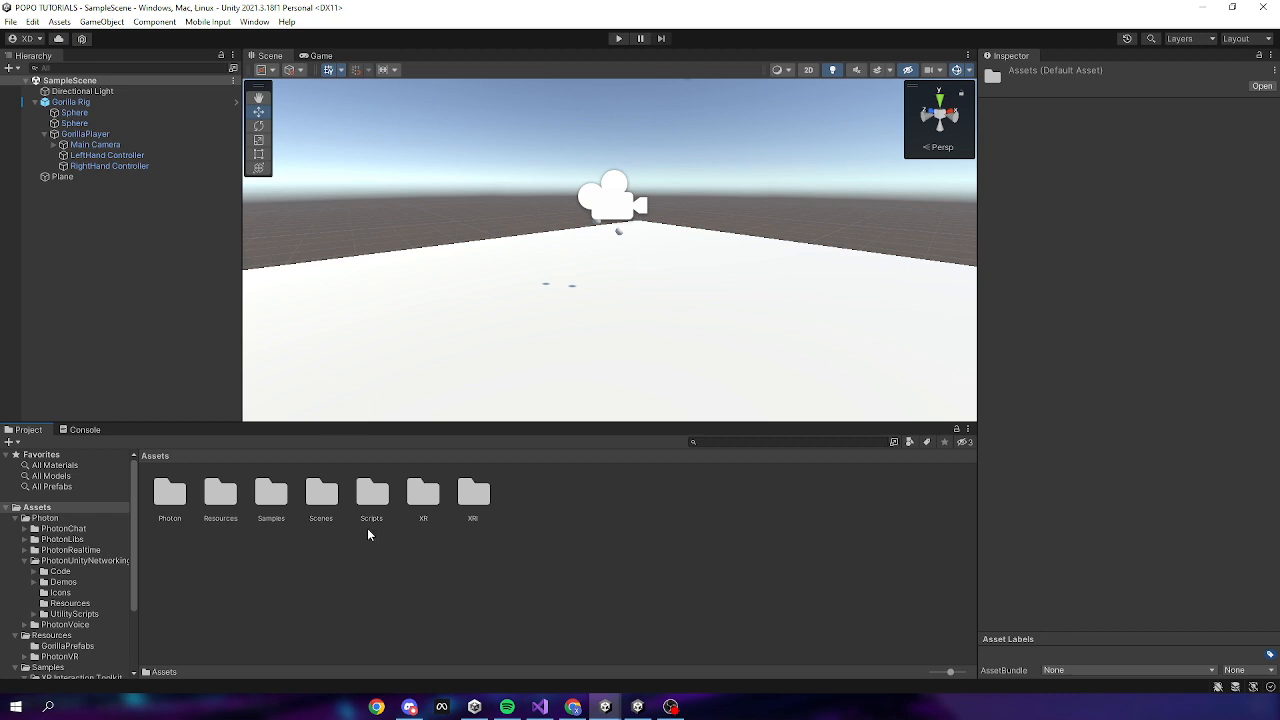
# Browse to Resources > PhotonVR > Prefabs and look over the three PhotonVR prefabs
pyautogui.doubleClick(225, 505)
pyautogui.doubleClick(225, 505)
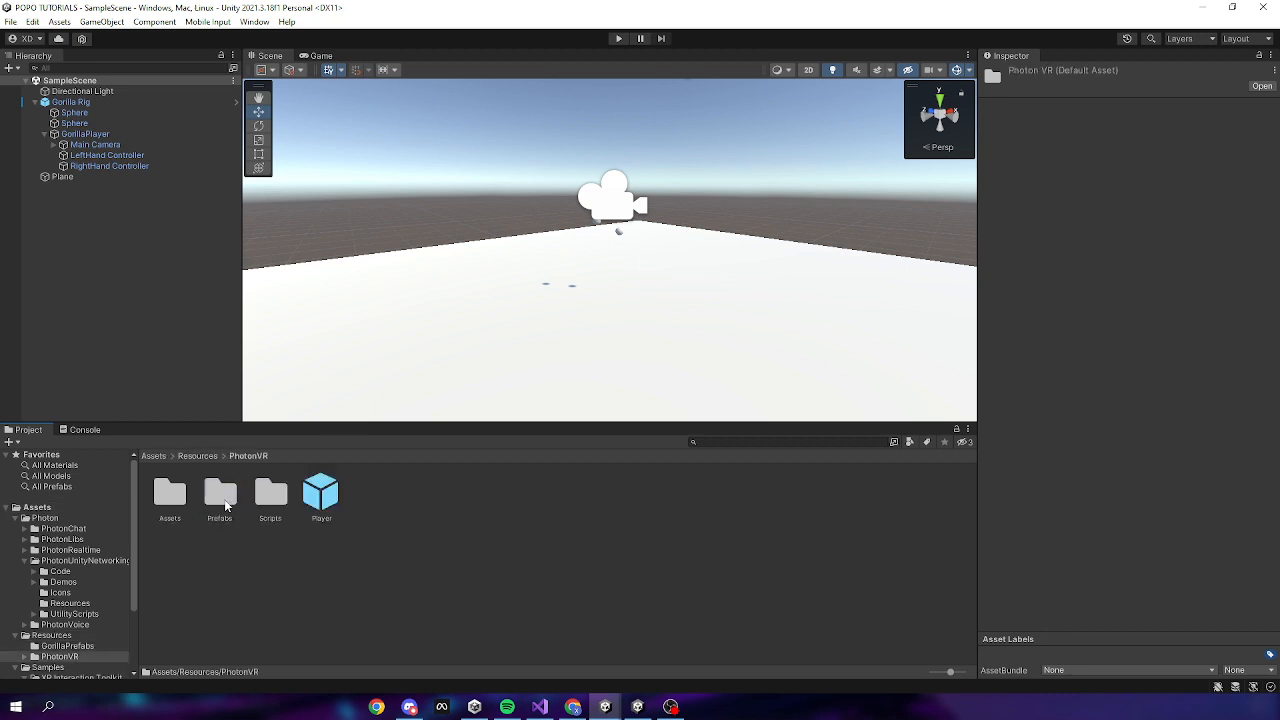
pyautogui.doubleClick(222, 495)
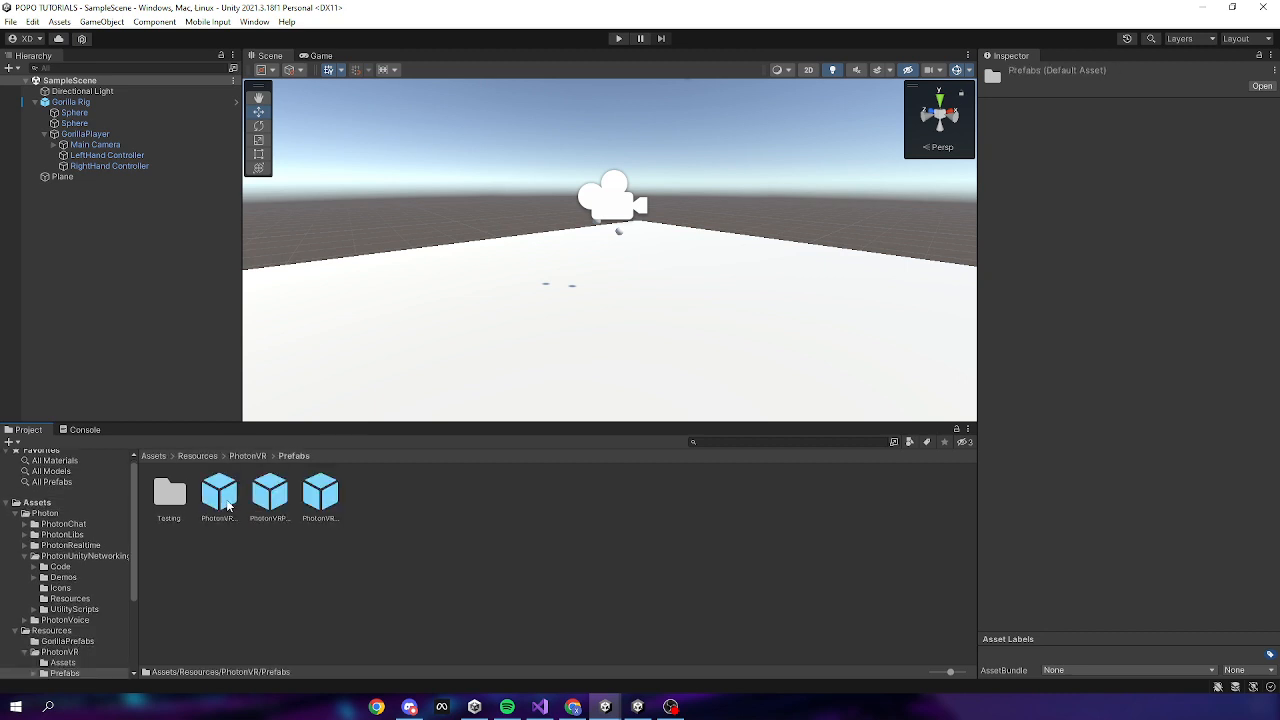
pyautogui.click(221, 500)
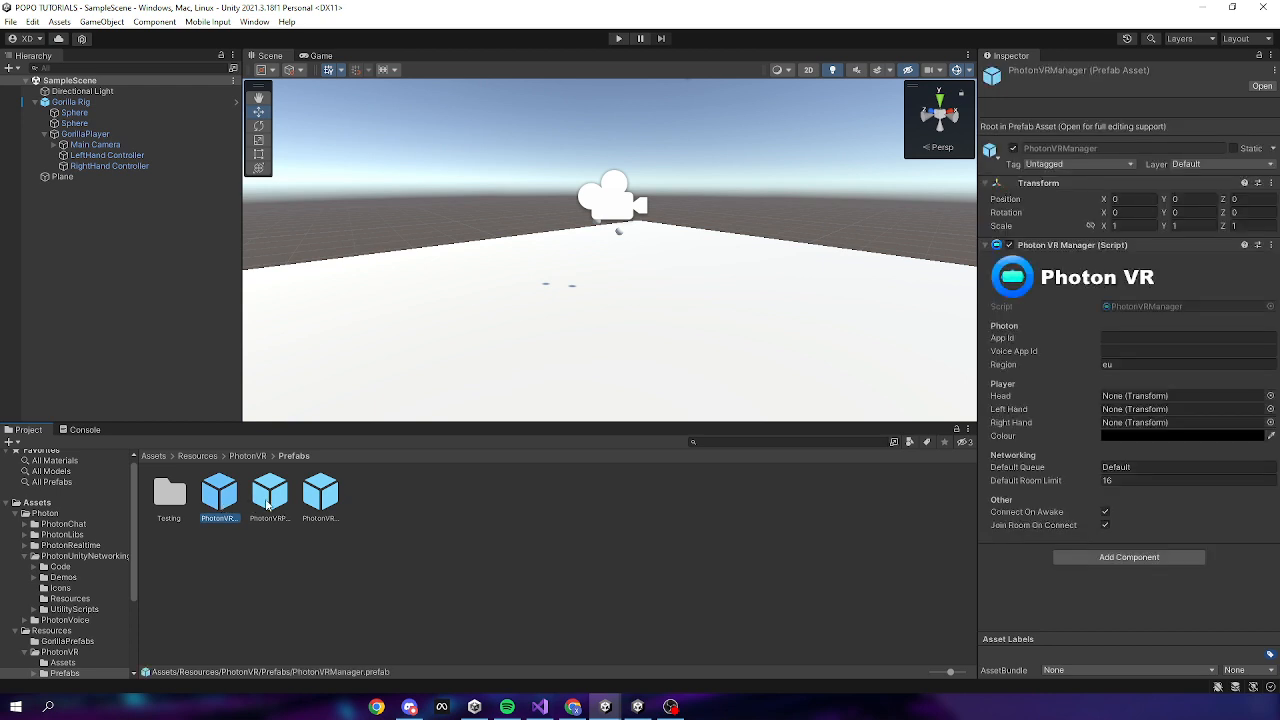
pyautogui.click(268, 505)
pyautogui.click(310, 506)
pyautogui.click(366, 546)
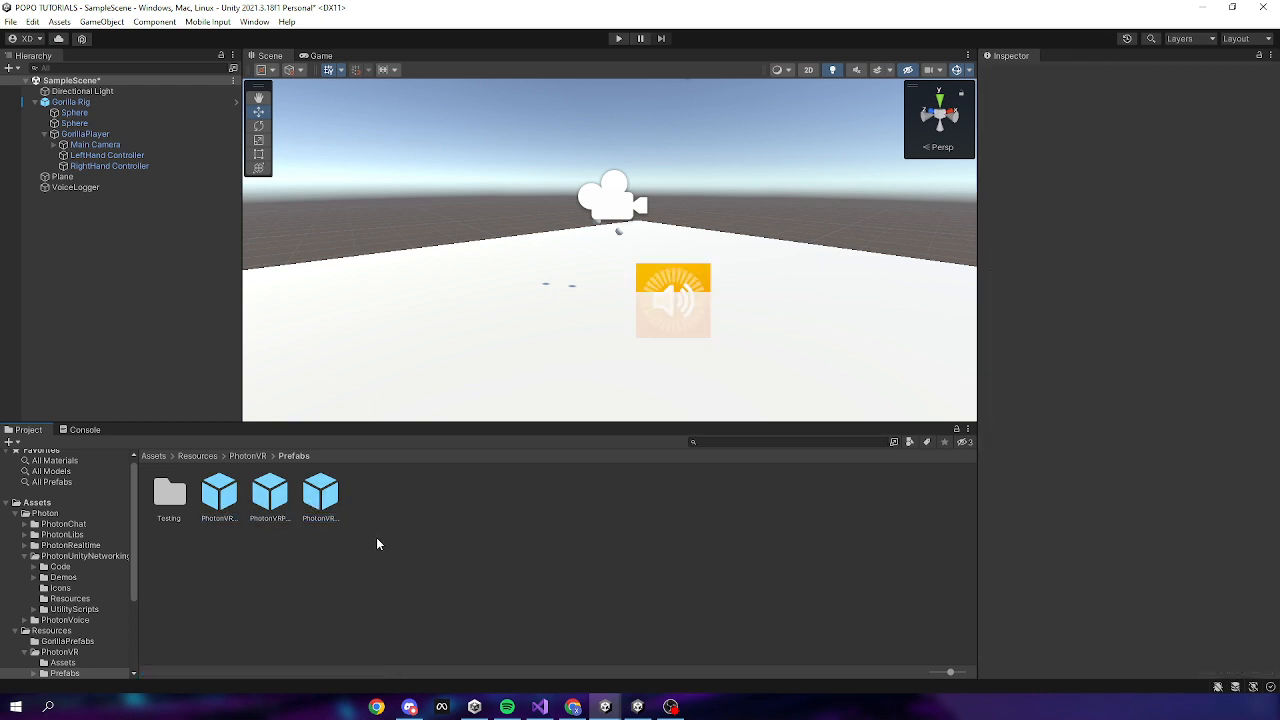
pyautogui.click(224, 500)
pyautogui.keyDown('shift'); pyautogui.click(270, 505); pyautogui.keyUp('shift')
pyautogui.keyDown('shift'); pyautogui.click(312, 505); pyautogui.keyUp('shift')
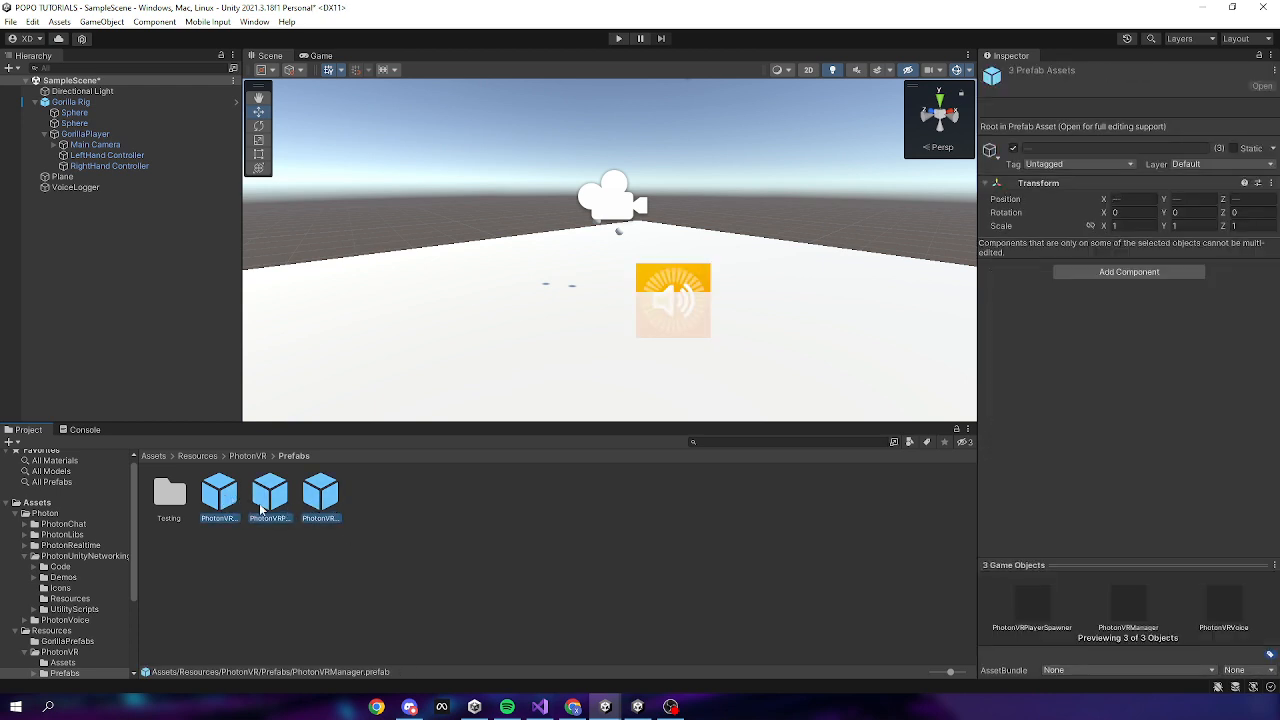
pyautogui.click(224, 507)
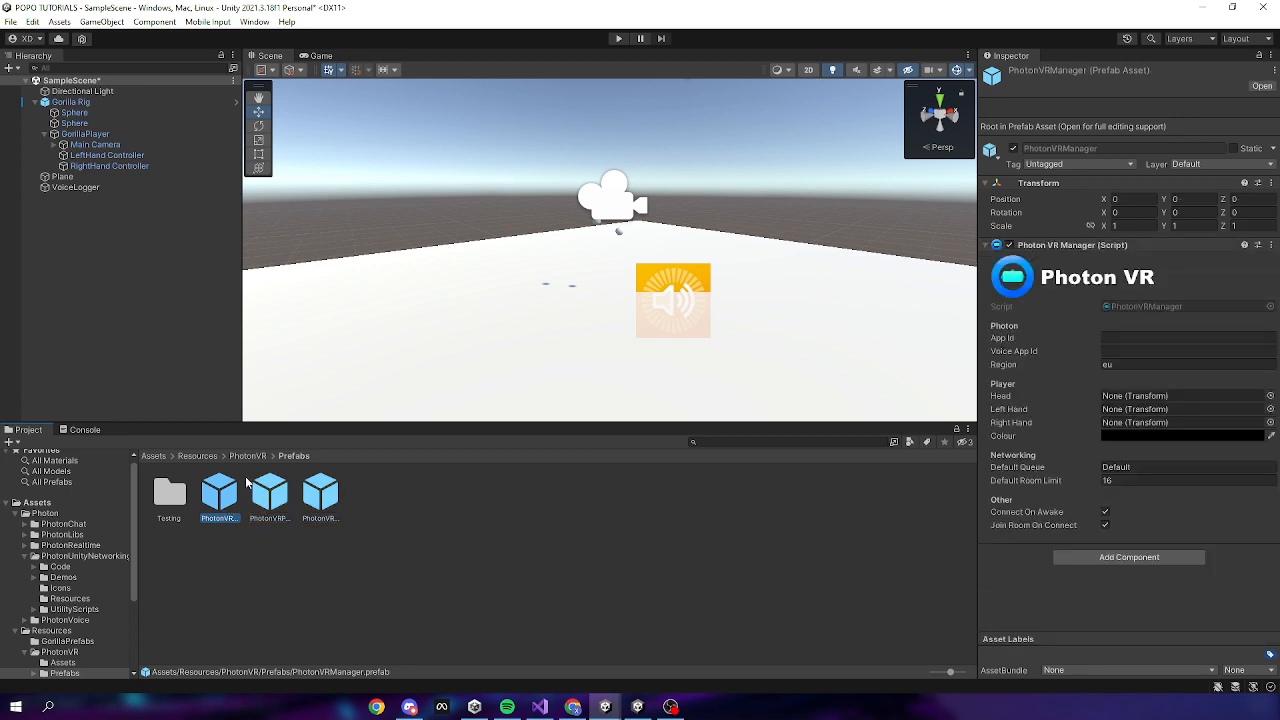
# Create an empty object in the Hierarchy named Managers
pyautogui.rightClick(86, 310)
pyautogui.click(74, 216)
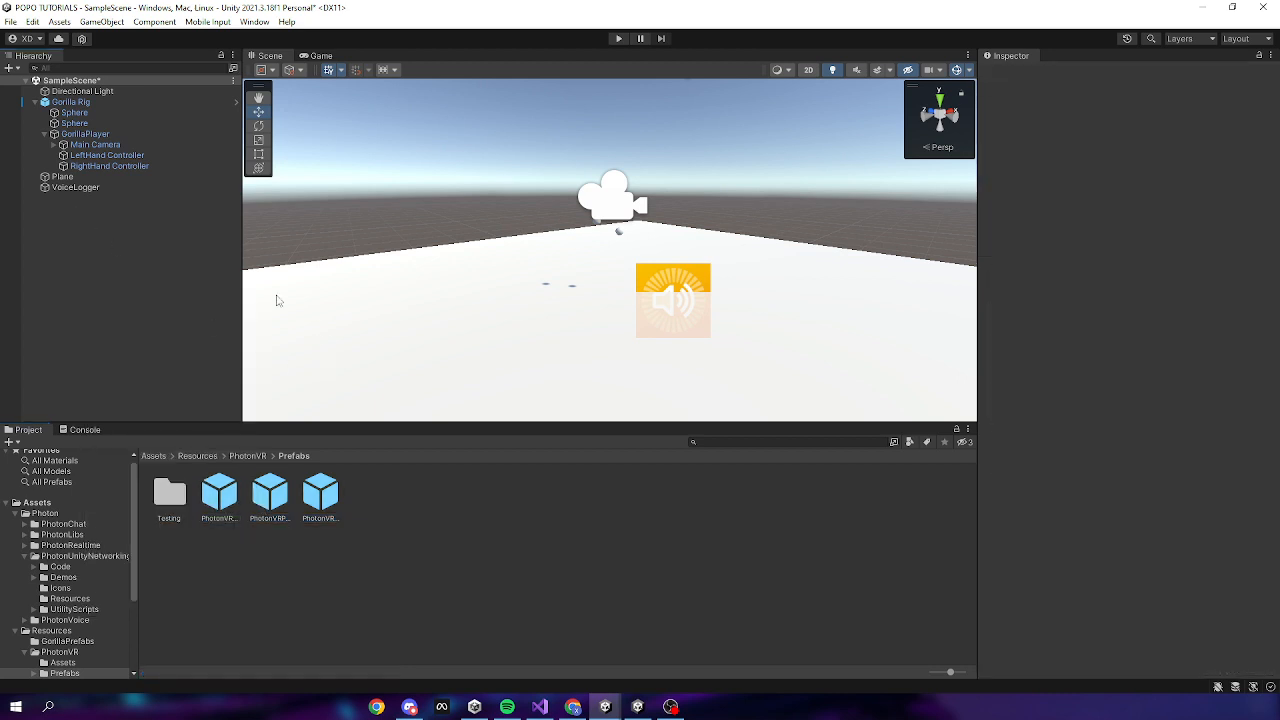
pyautogui.rightClick(41, 208)
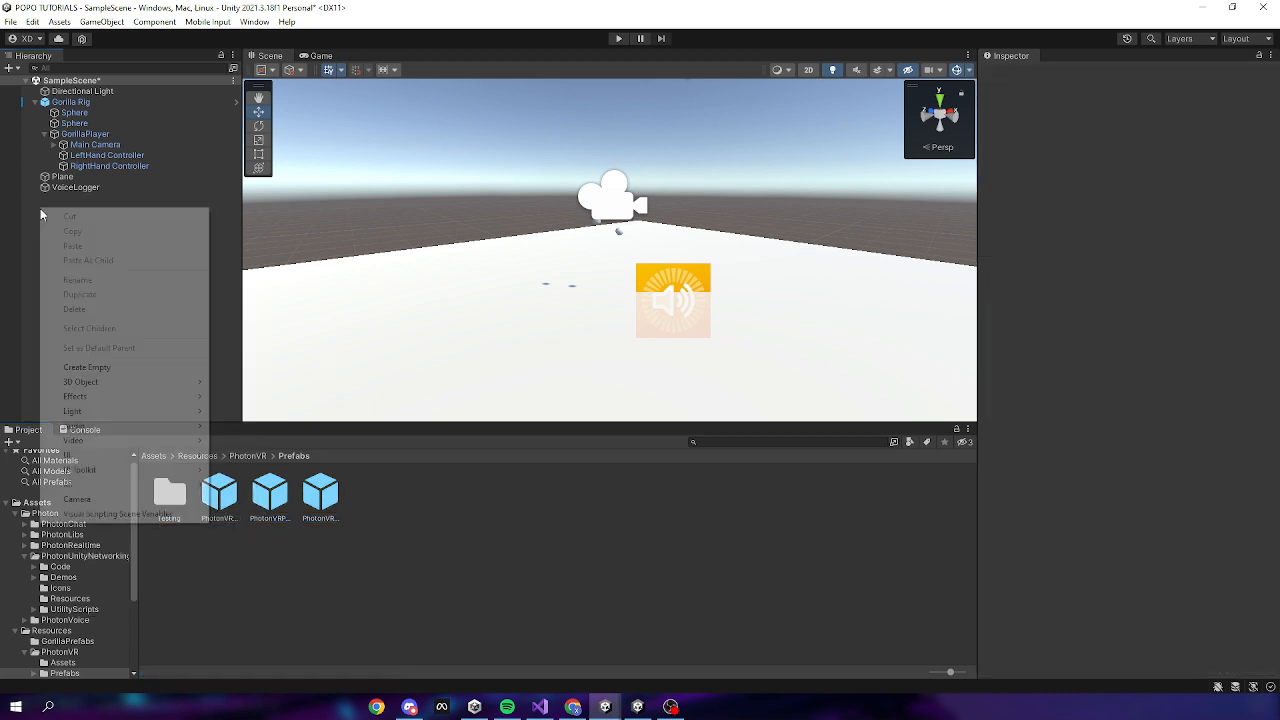
pyautogui.click(100, 366)
pyautogui.write('Mana')
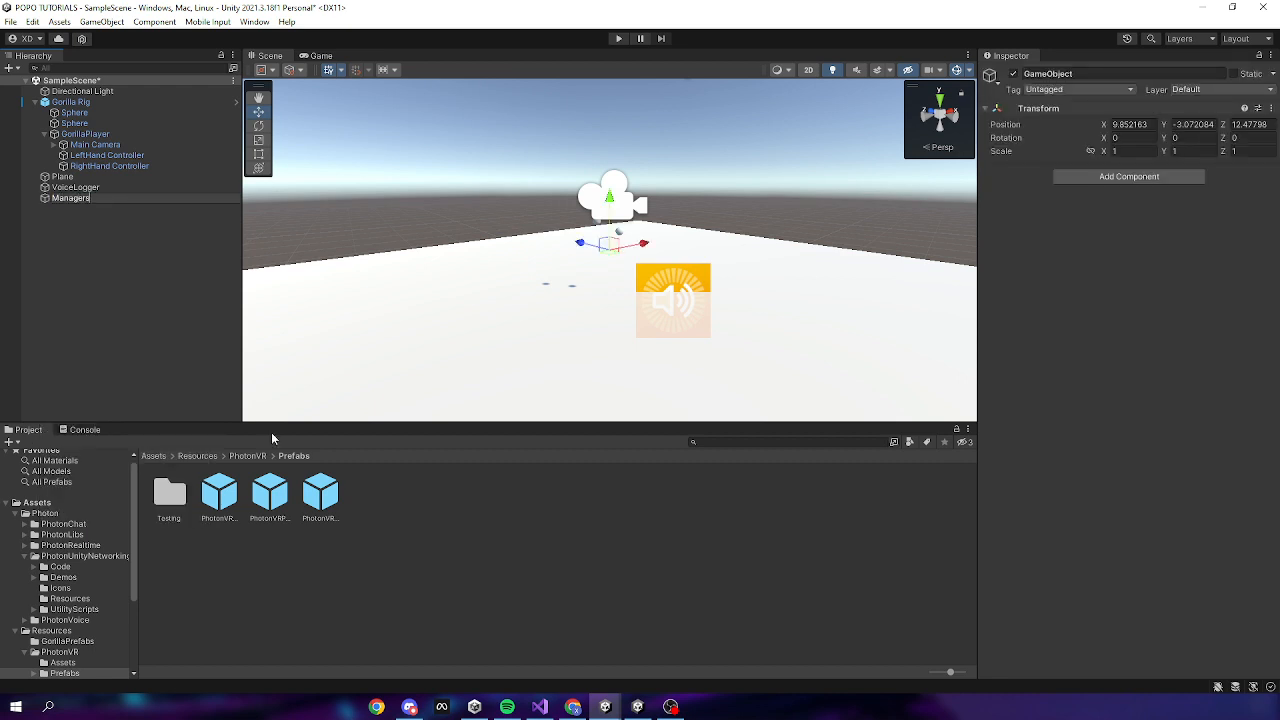
pyautogui.write('gers')
pyautogui.press('Return')
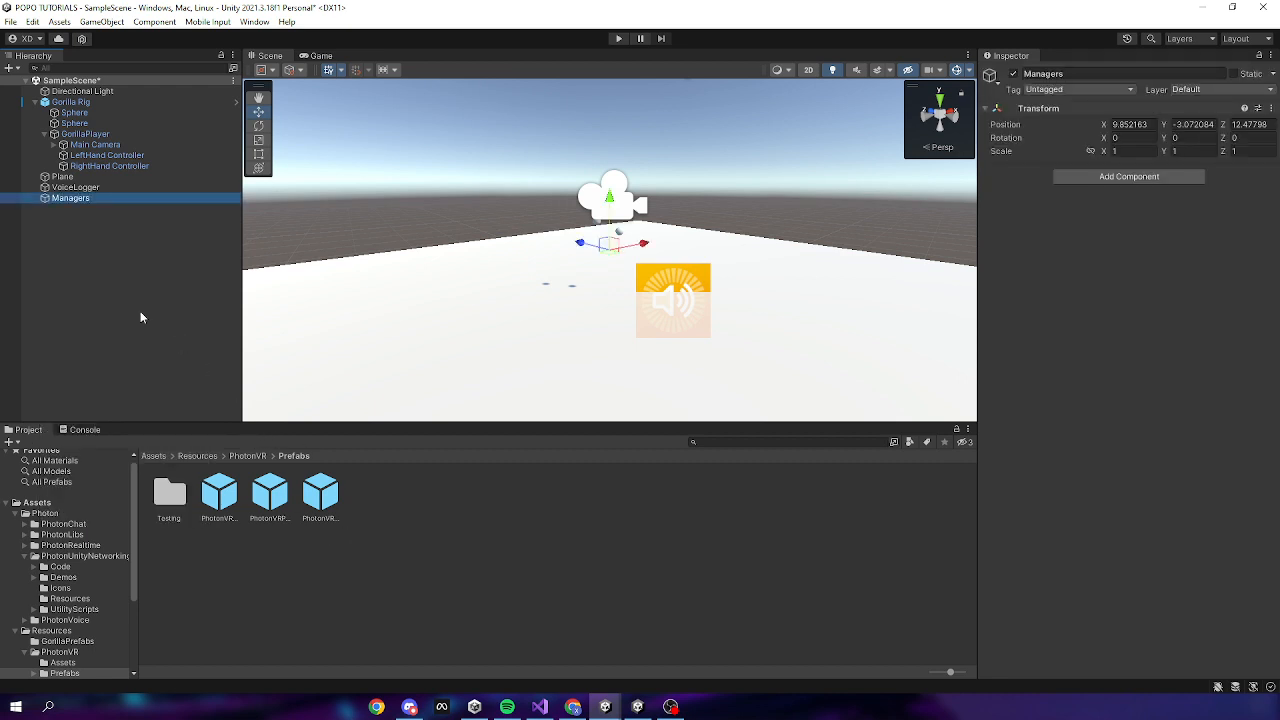
pyautogui.click(446, 553)
# Drag the PhotonVRVoice, PhotonVRPlayerSpawner and PhotonVRManager prefabs under Managers
pyautogui.click(322, 495)
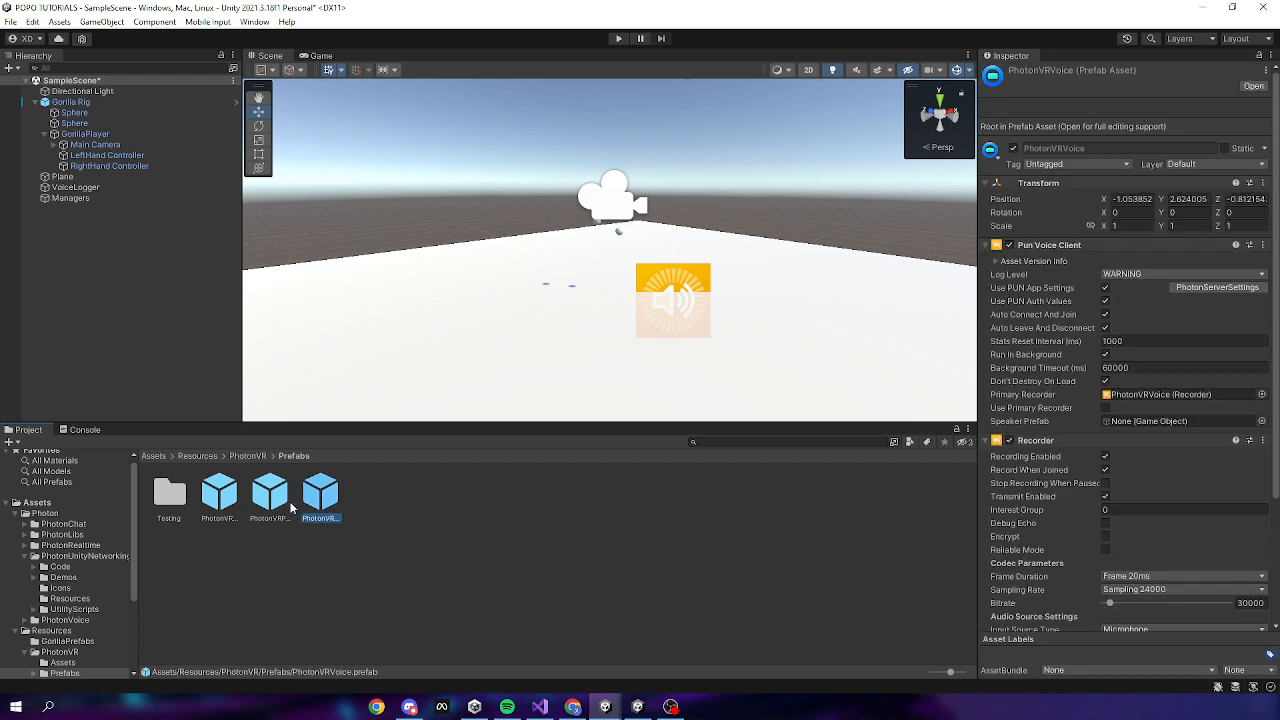
pyautogui.keyDown('shift'); pyautogui.click(219, 495); pyautogui.keyUp('shift')
pyautogui.moveTo(220, 500); pyautogui.dragTo(88, 199)
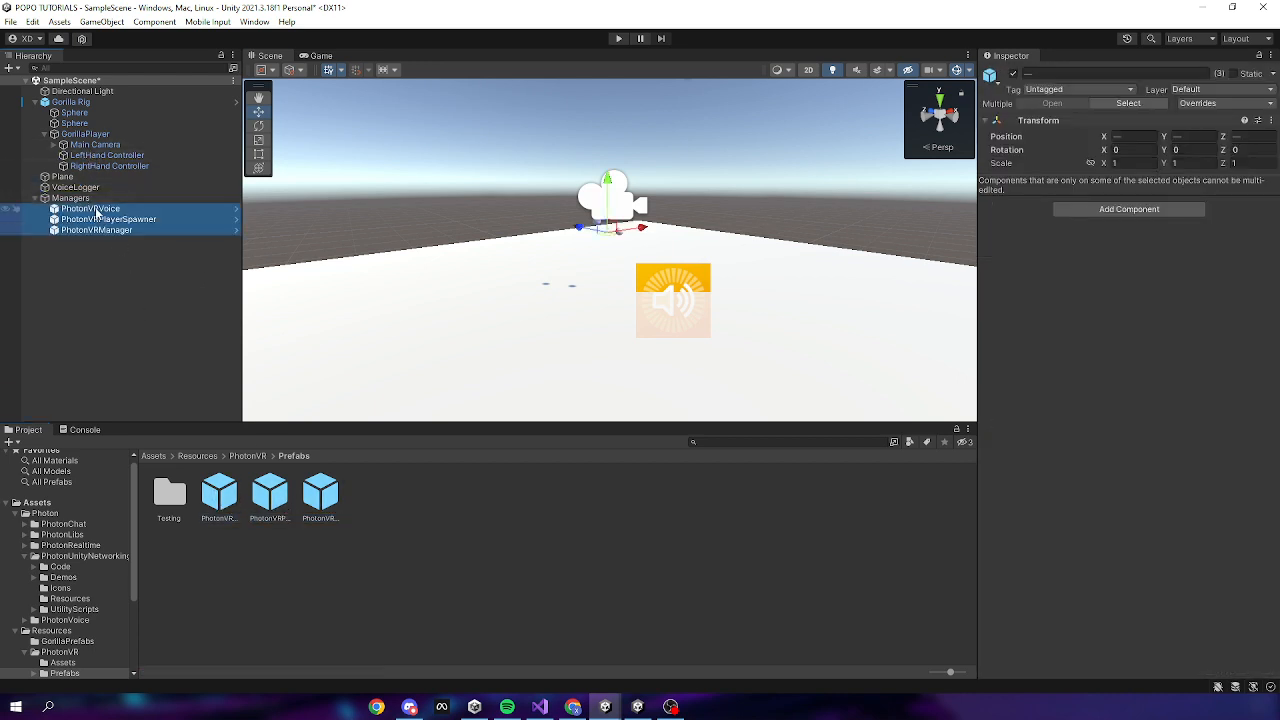
pyautogui.click(145, 265)
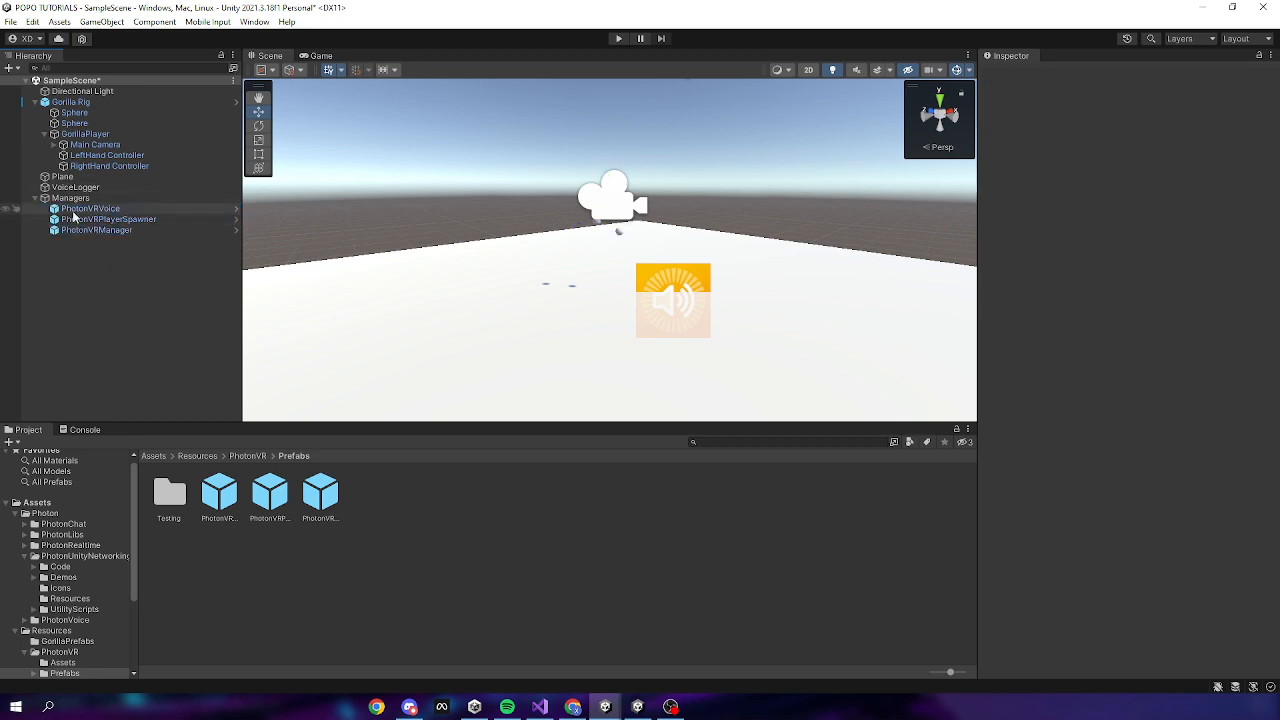
pyautogui.click(249, 457)
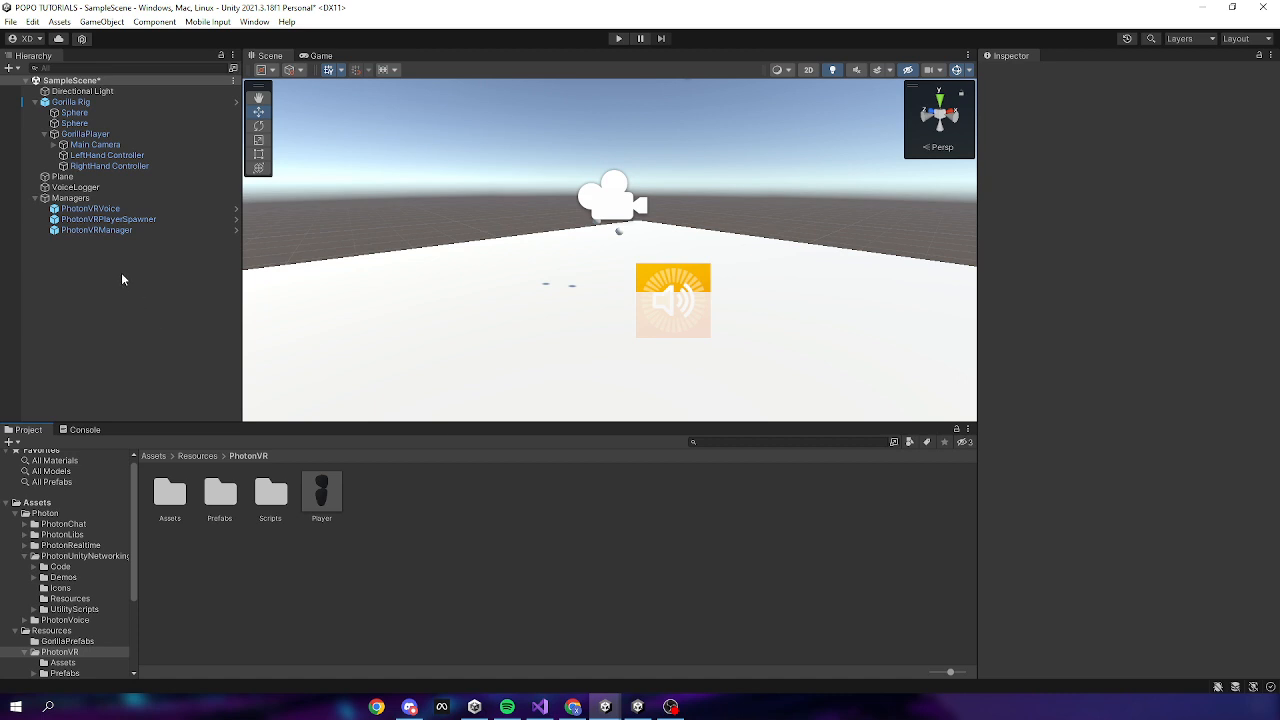
# Assign Main Camera, LeftHand Controller and RightHand Controller to PhotonVRManager's Head, Left Hand and Right Hand fields
pyautogui.click(110, 231)
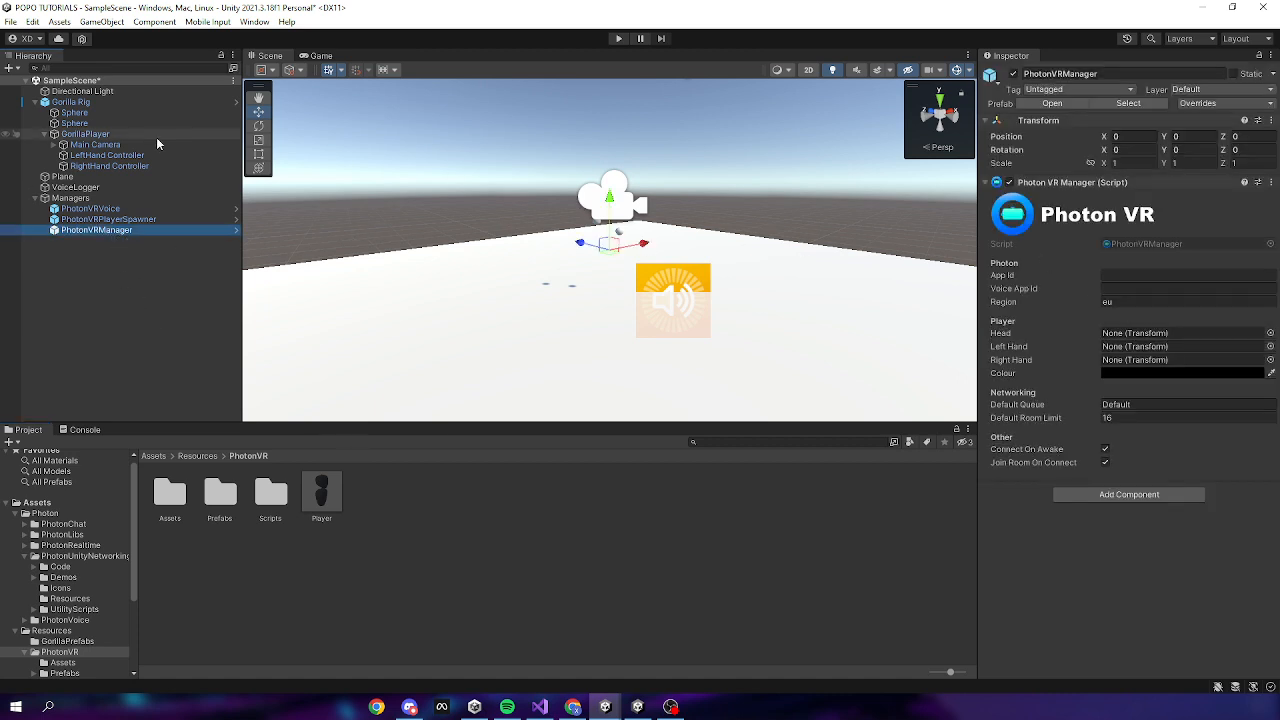
pyautogui.moveTo(152, 145); pyautogui.dragTo(1125, 335)
pyautogui.moveTo(101, 156); pyautogui.dragTo(1150, 348)
pyautogui.moveTo(118, 166); pyautogui.dragTo(1150, 355)
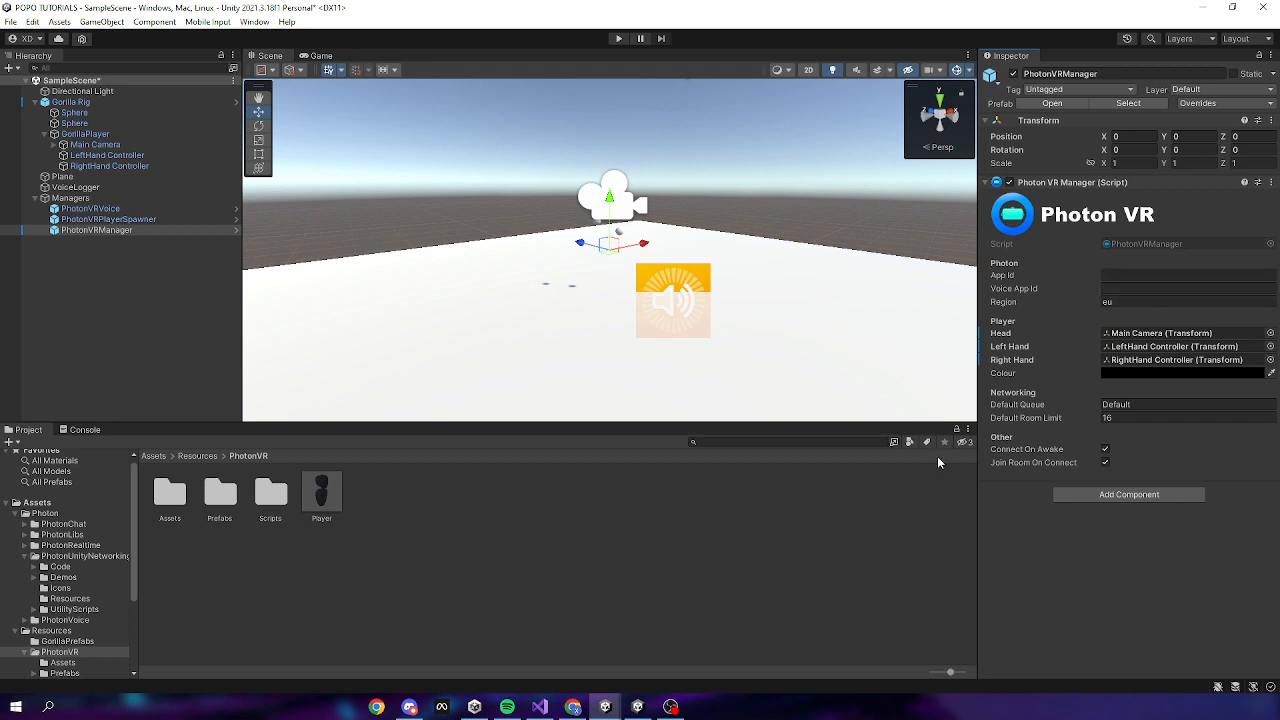
# Search the web for 'photon' in a new Chrome tab and open the Photon Engine website
pyautogui.moveTo(414, 712)
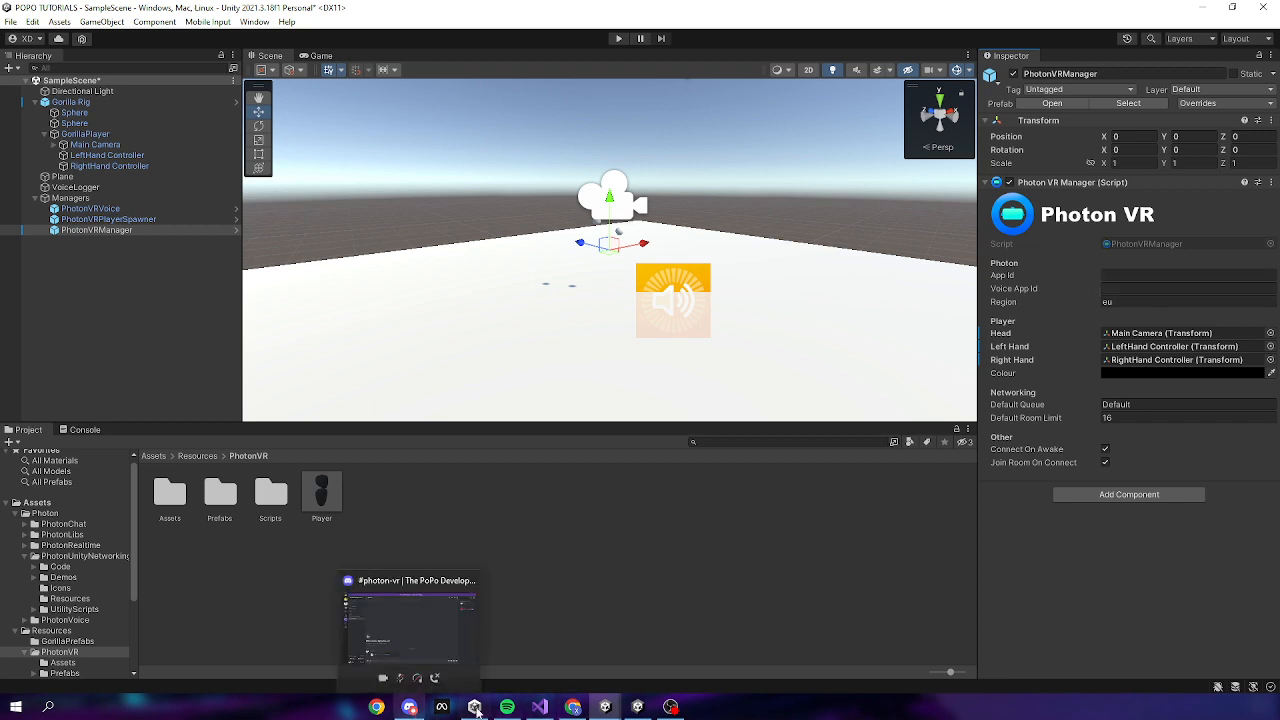
pyautogui.click(573, 707)
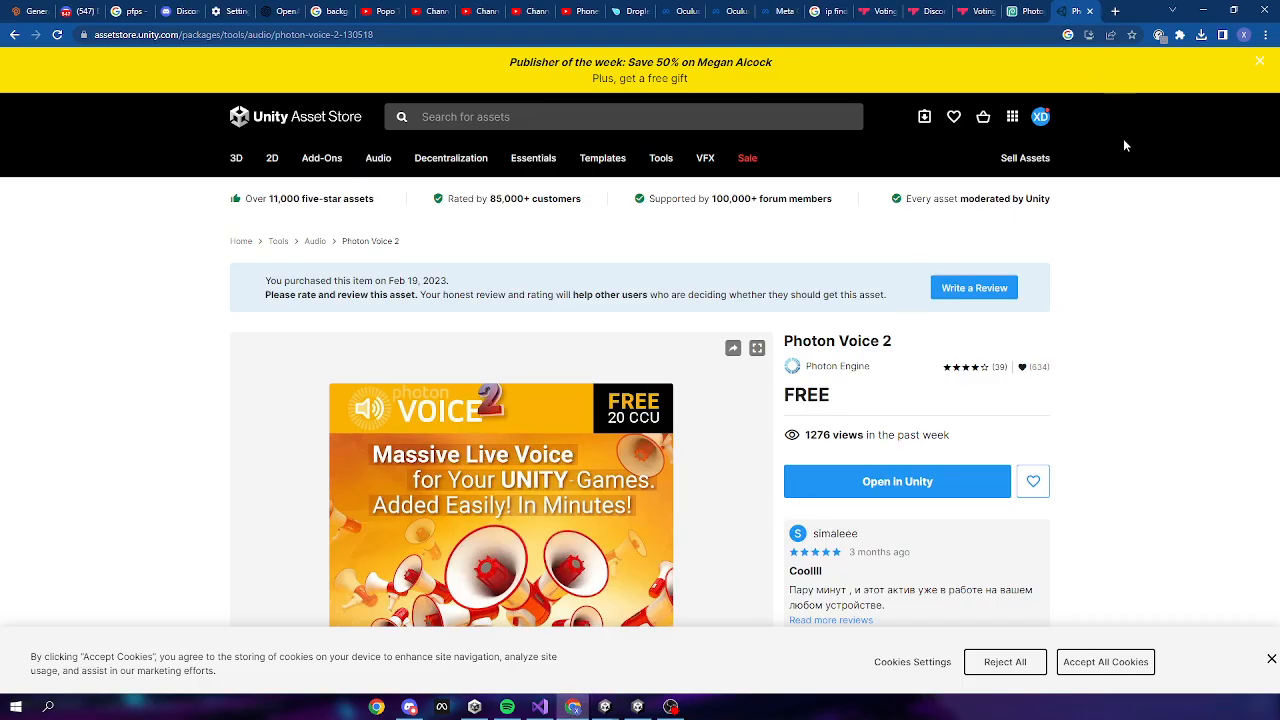
pyautogui.hotkey('ctrl', 't')
pyautogui.write('i')
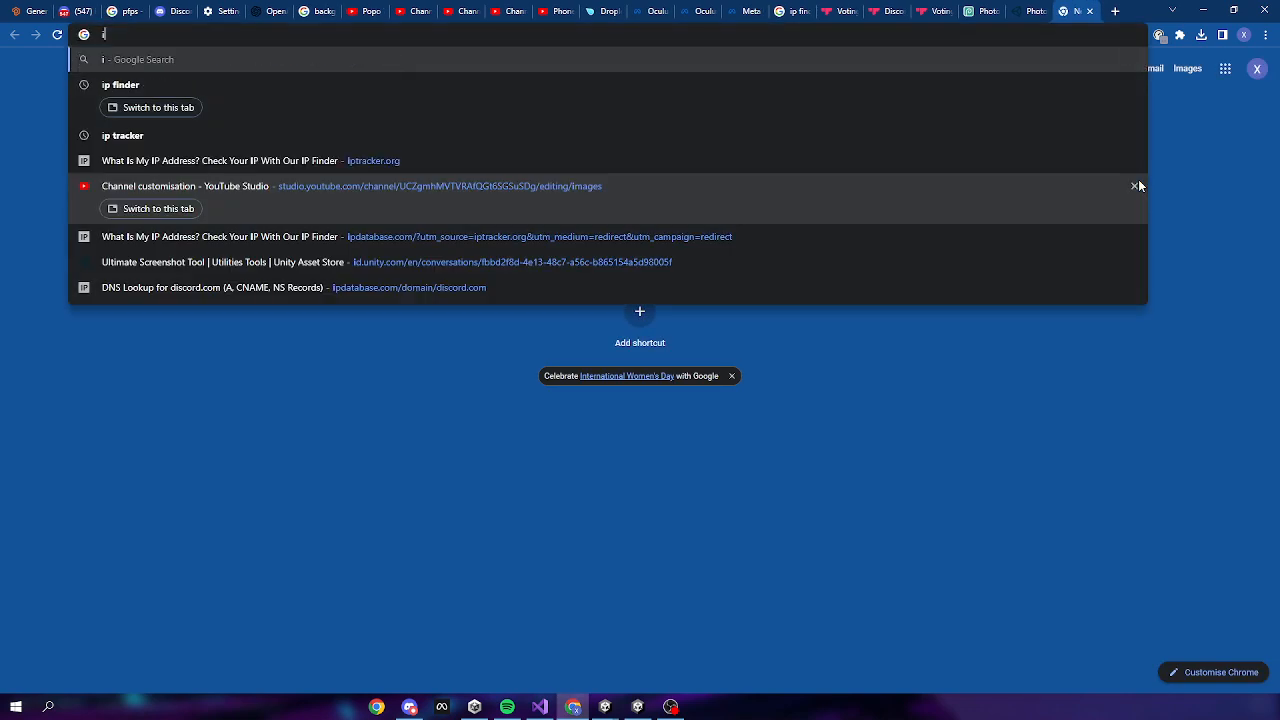
pyautogui.press('BackSpace')
pyautogui.write('photon')
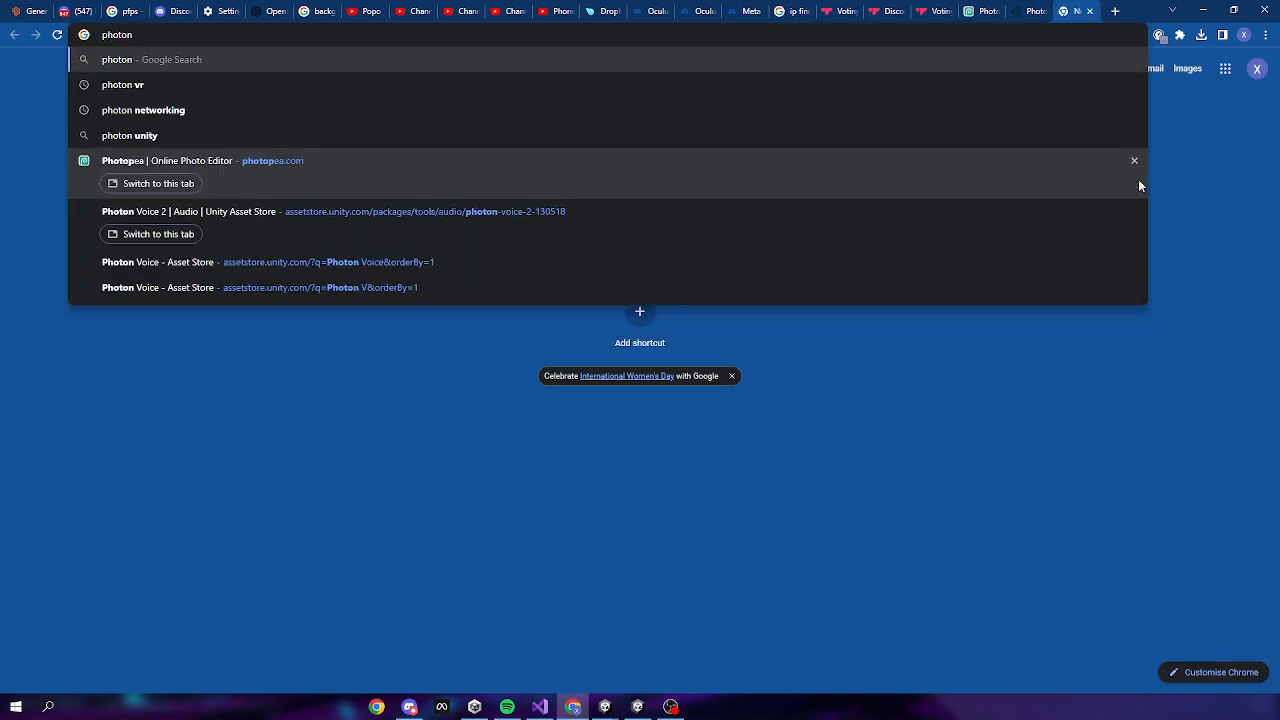
pyautogui.press('Return')
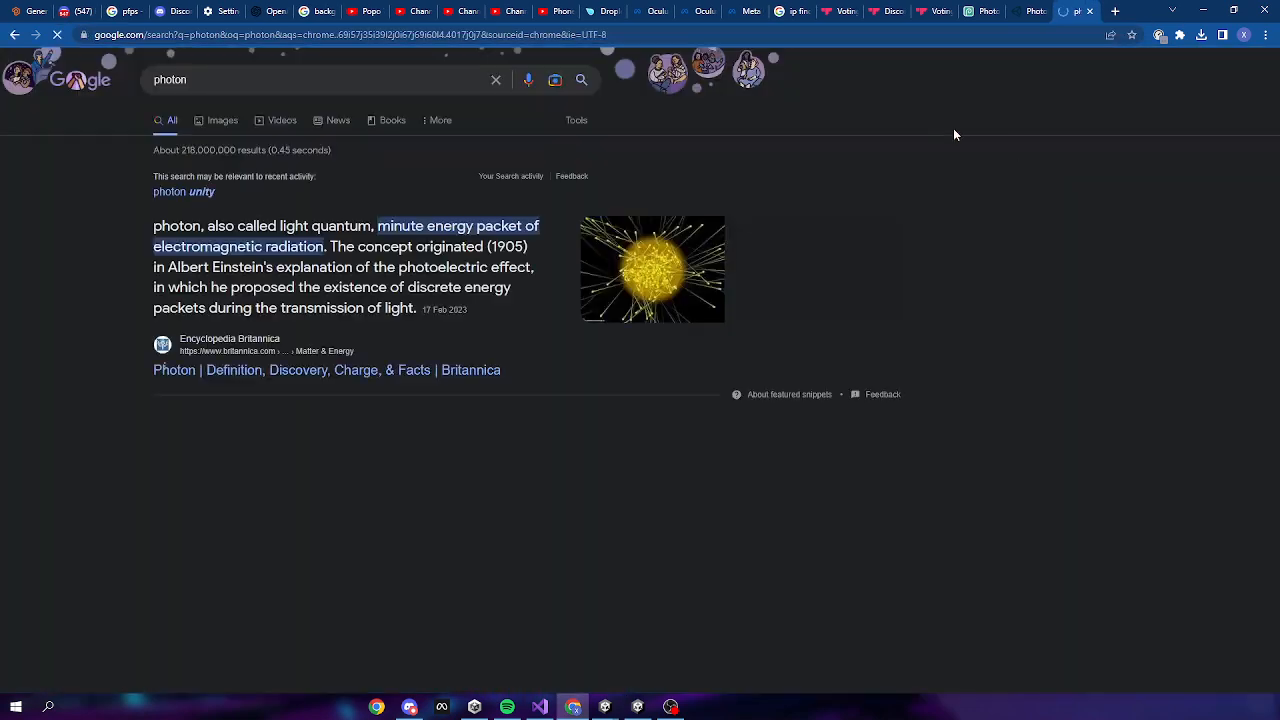
pyautogui.scroll(-2, 356, 356)
pyautogui.scroll(-2, 356, 356)
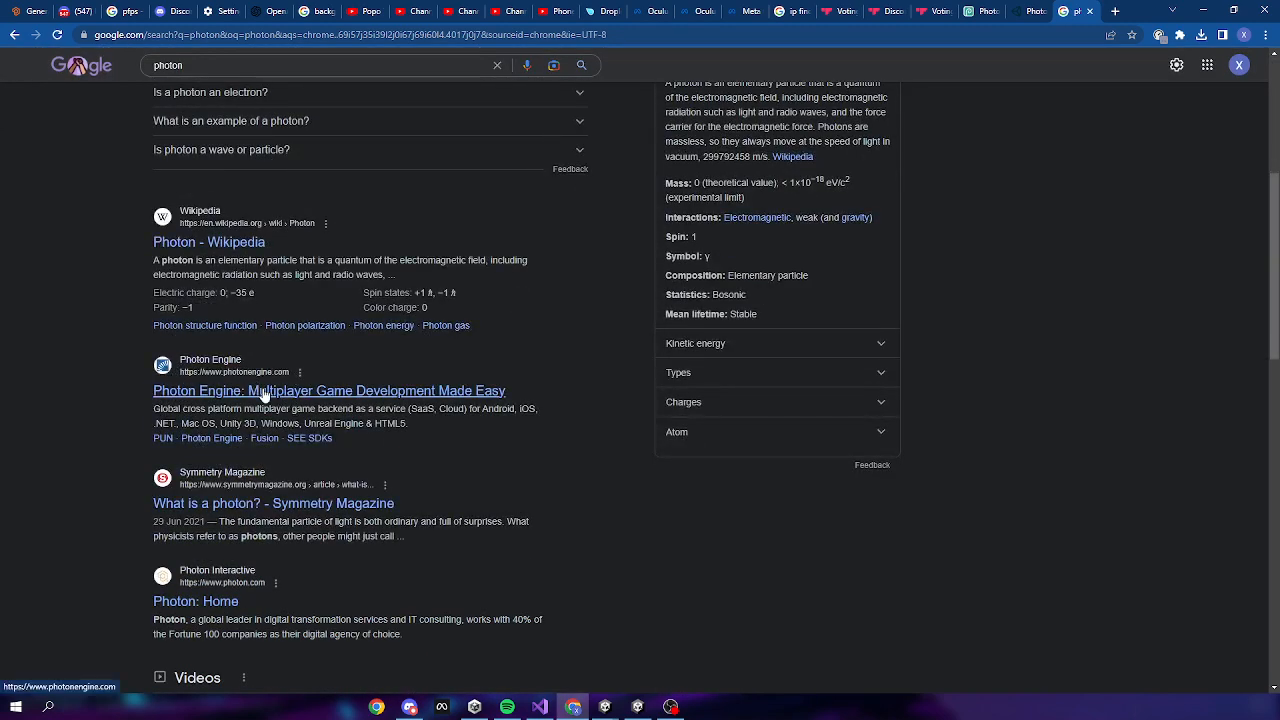
pyautogui.click(284, 398)
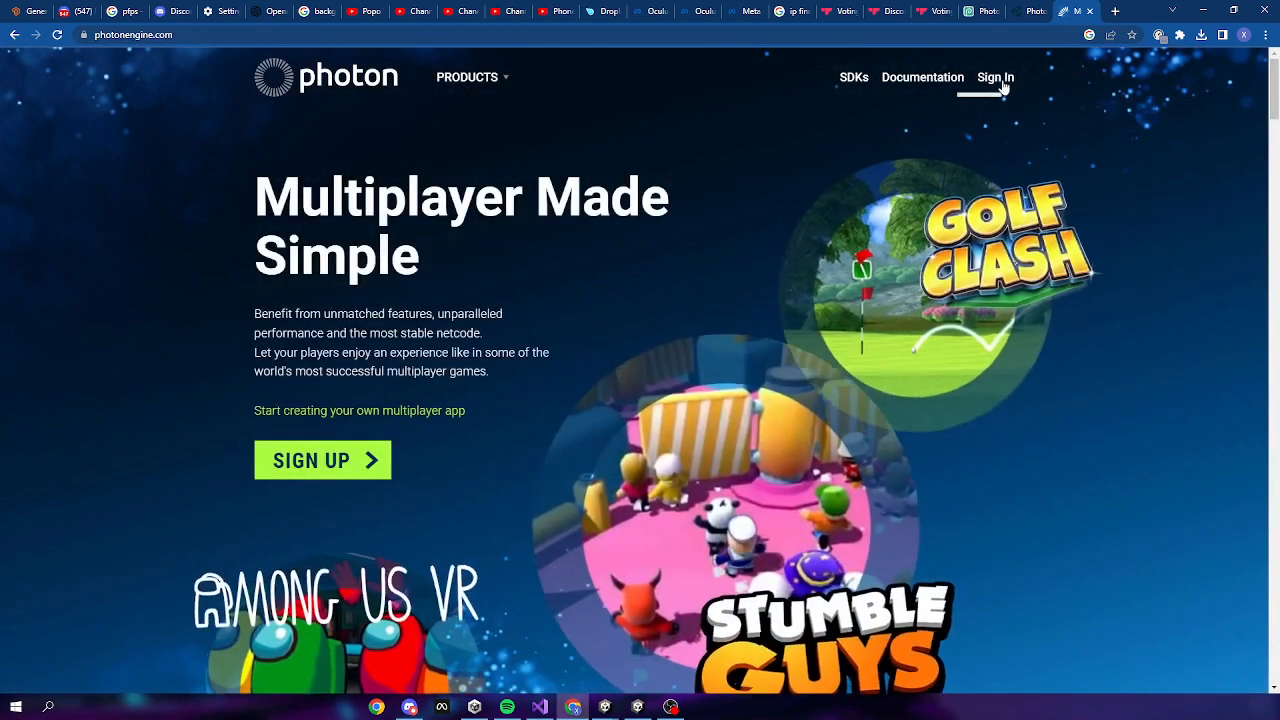
# Sign in with the saved account e-mail, password and captcha, which gets rejected
pyautogui.click(997, 80)
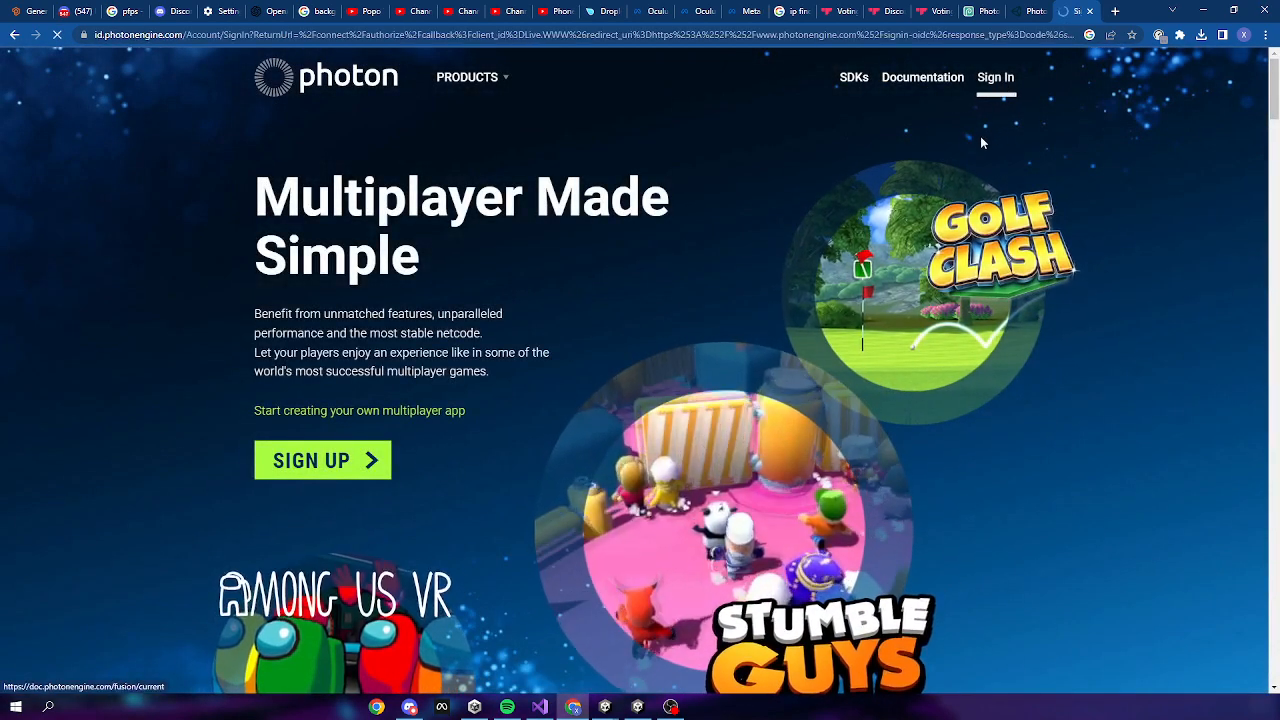
pyautogui.click(604, 214)
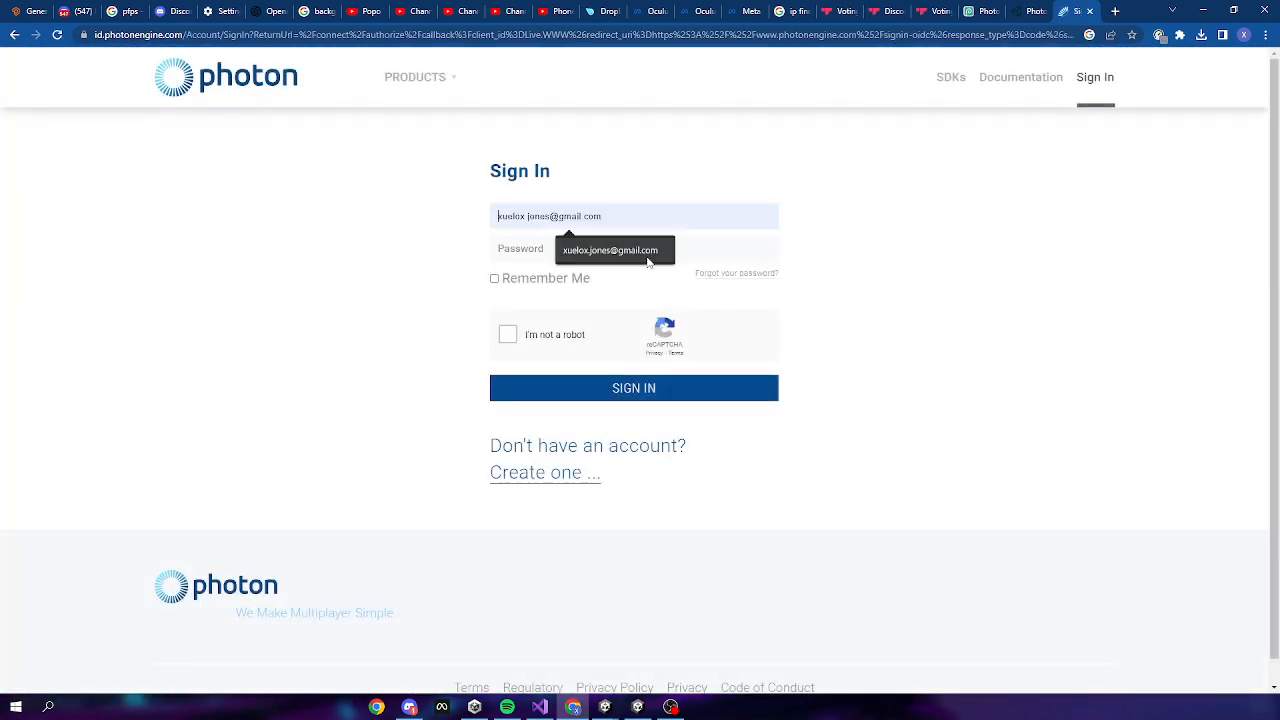
pyautogui.click(567, 251)
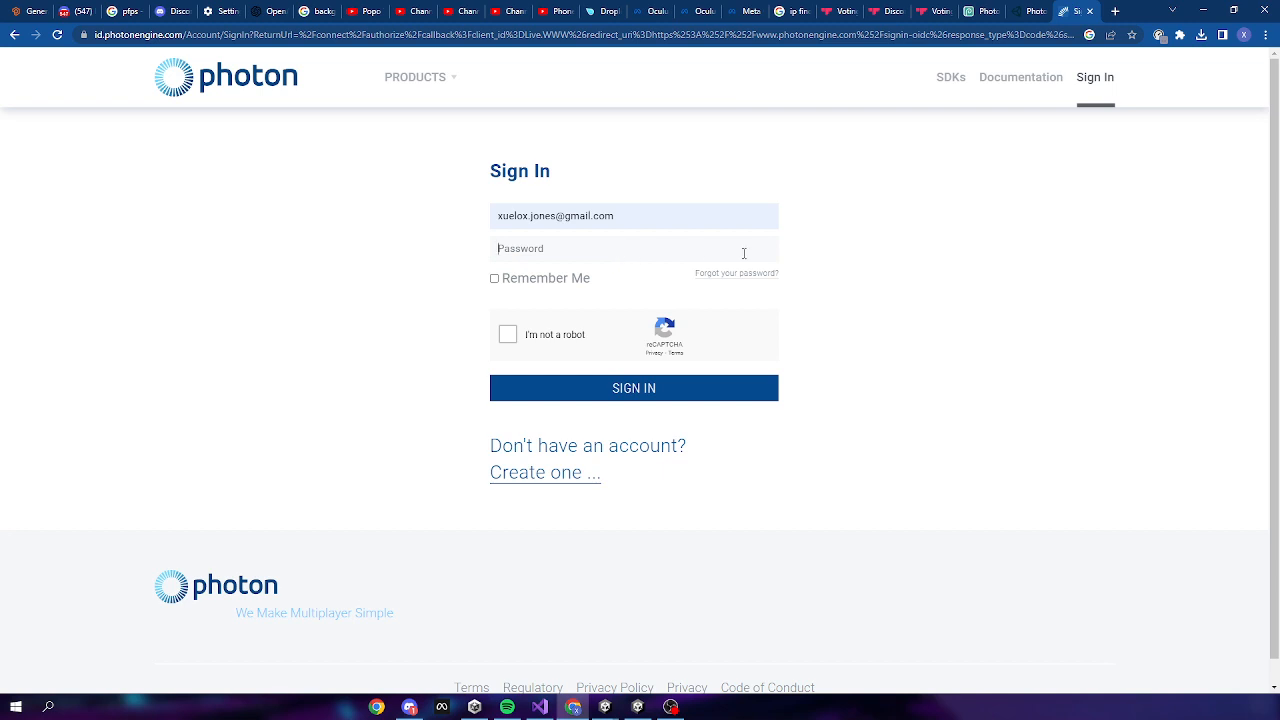
pyautogui.write('••••••••••')
pyautogui.press('Return')
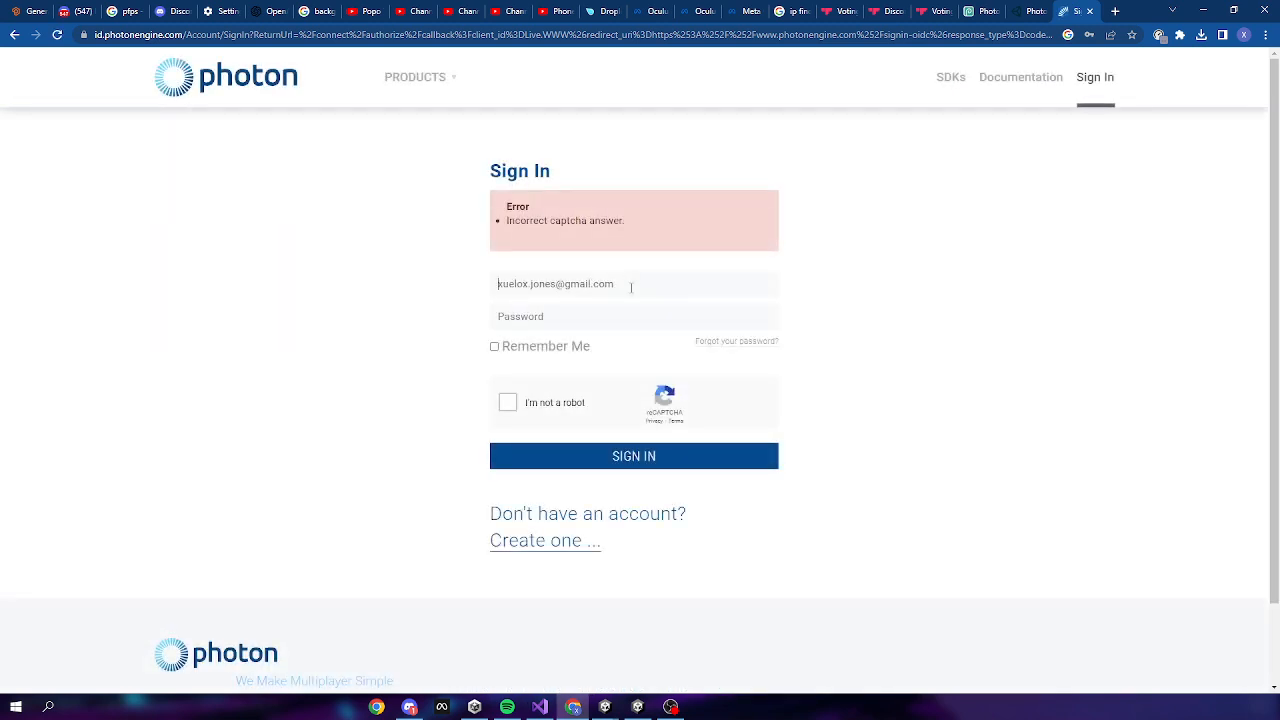
pyautogui.click(557, 325)
pyautogui.write('•')
pyautogui.click(508, 406)
pyautogui.click(657, 455)
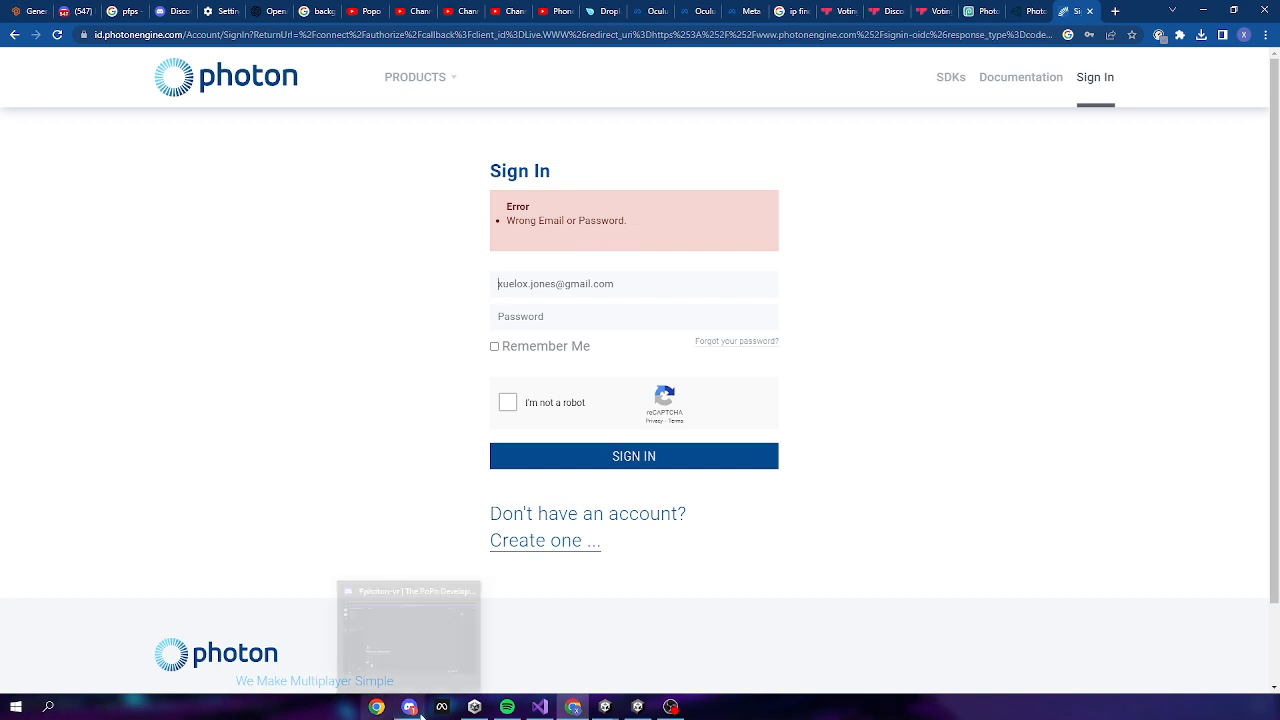
# Launch Brave, maximize its window and view the Photon dashboard's app list
pyautogui.press('super')
pyautogui.write('brave')
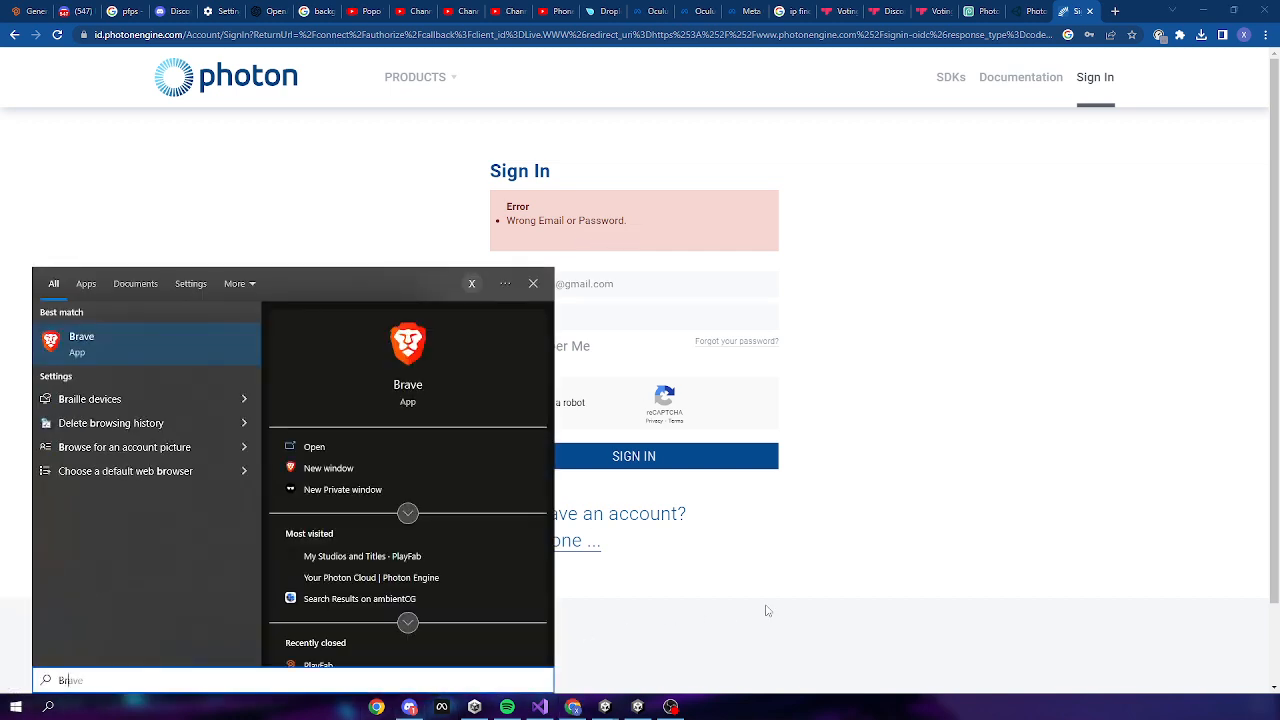
pyautogui.press('Return')
pyautogui.click(415, 710)
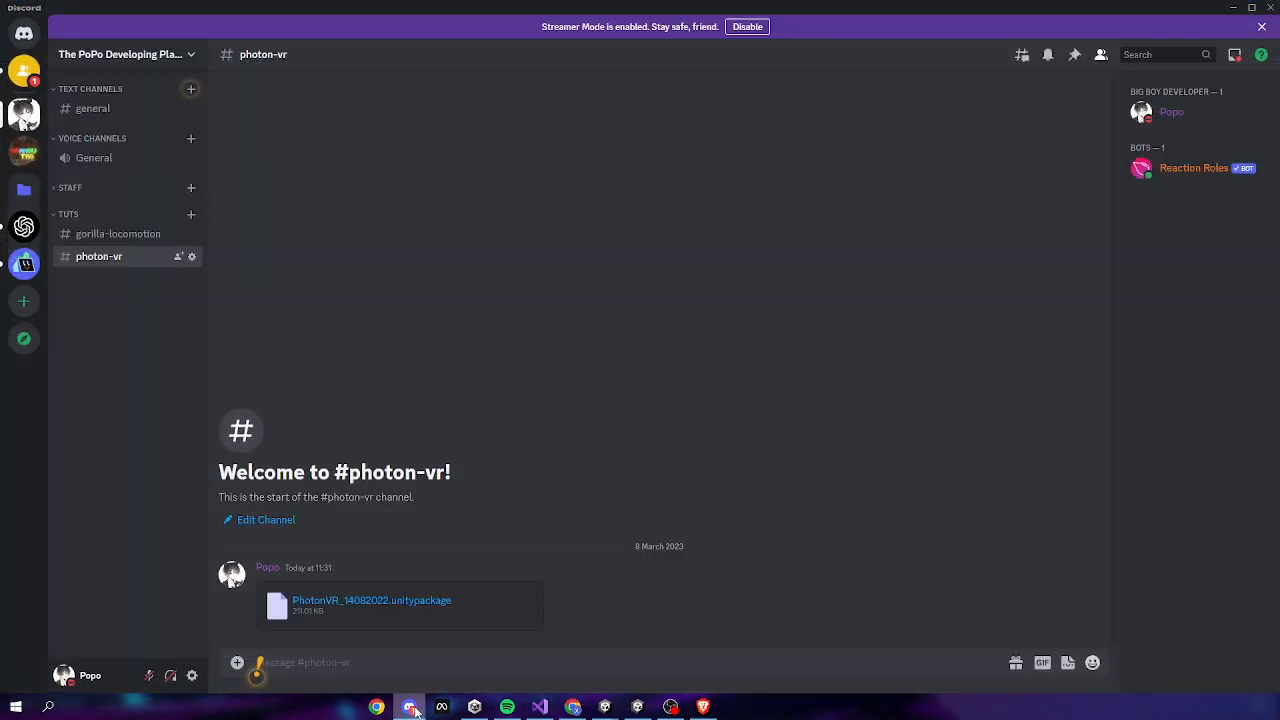
pyautogui.click(415, 709)
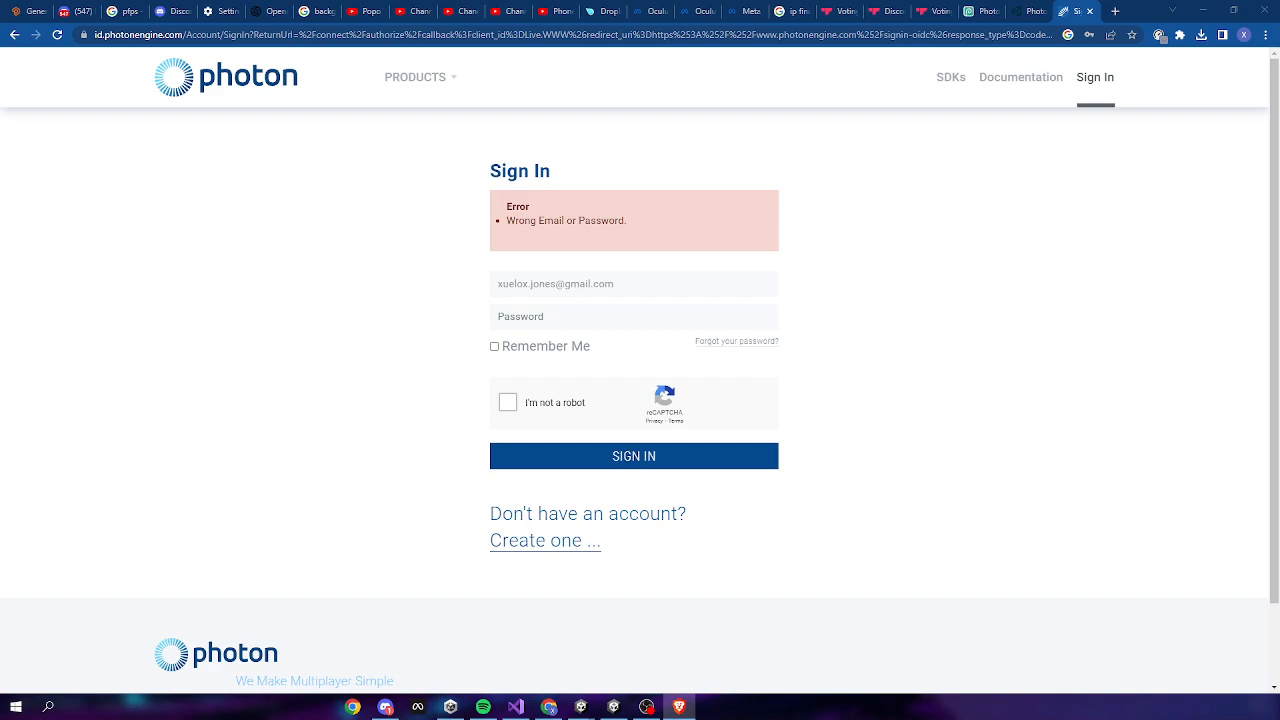
pyautogui.moveTo(1279, 300); pyautogui.dragTo(1000, 2)
pyautogui.click(626, 33)
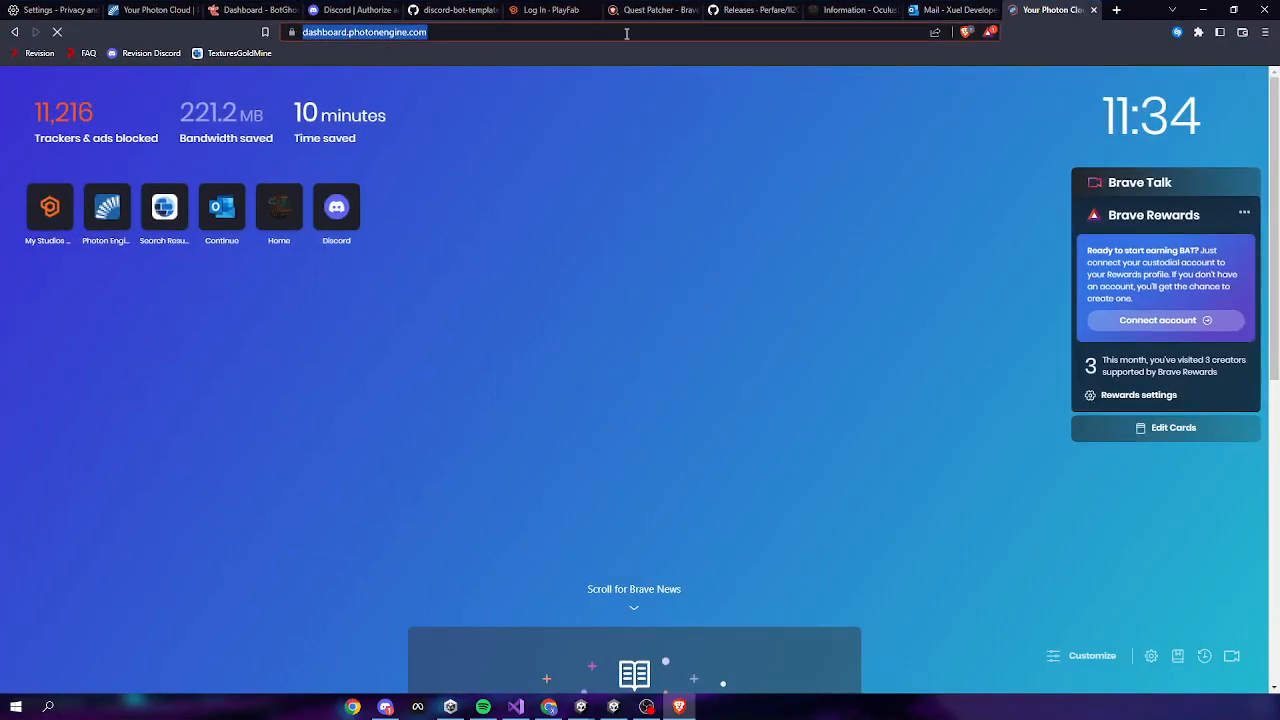
pyautogui.scroll(-5, 933, 405)
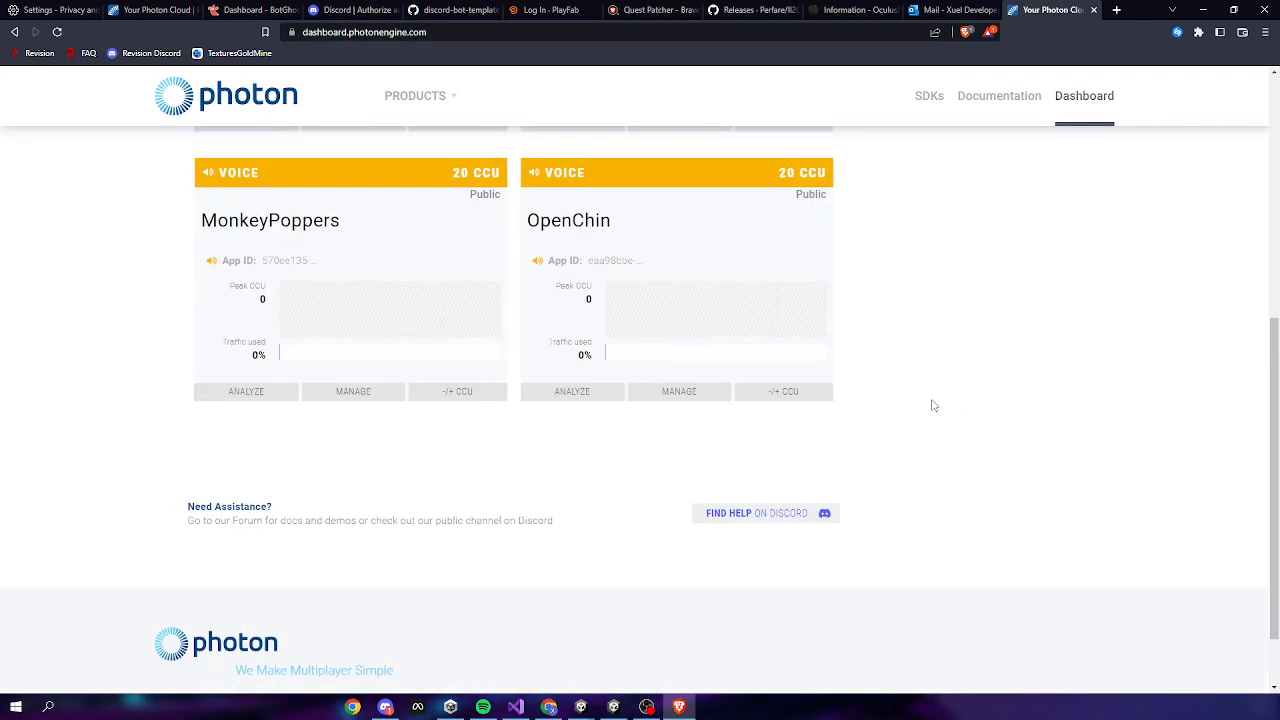
pyautogui.scroll(2, 890, 402)
pyautogui.scroll(-1, 780, 390)
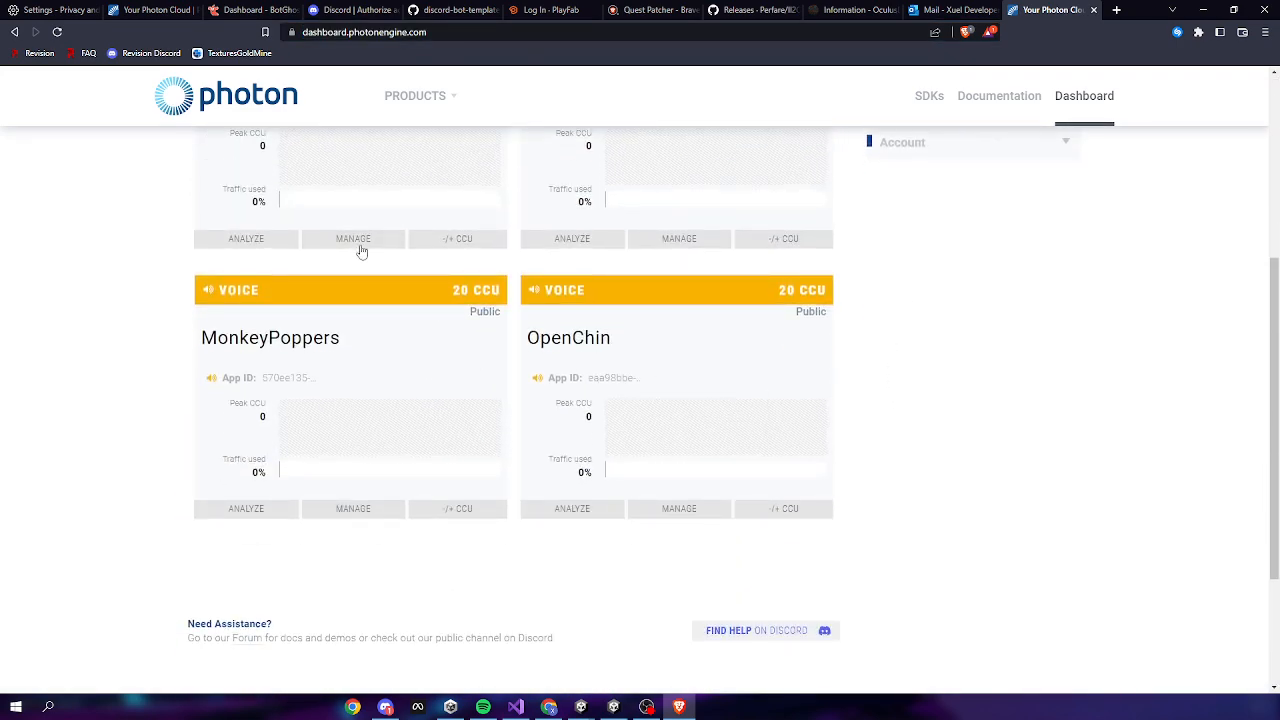
# Delete the OpenChin and OpenChin Voice apps from the dashboard
pyautogui.click(505, 381)
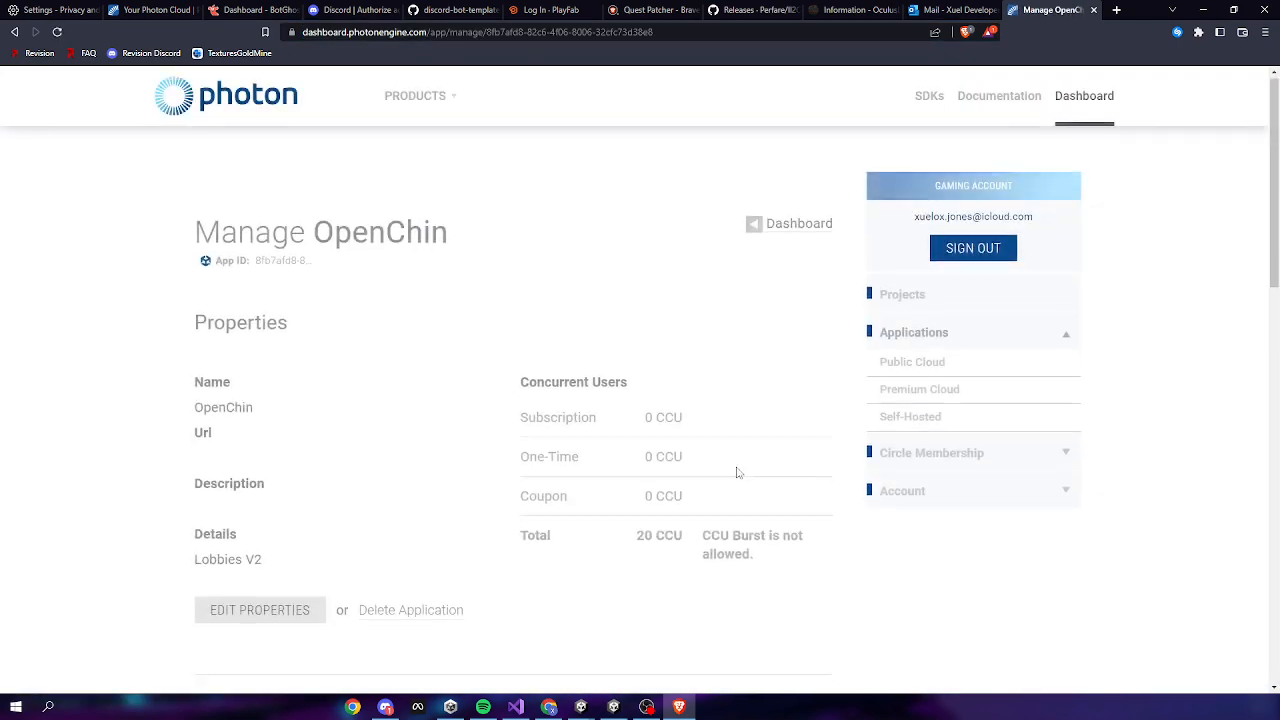
pyautogui.scroll(-8, 737, 472)
pyautogui.scroll(3, 420, 440)
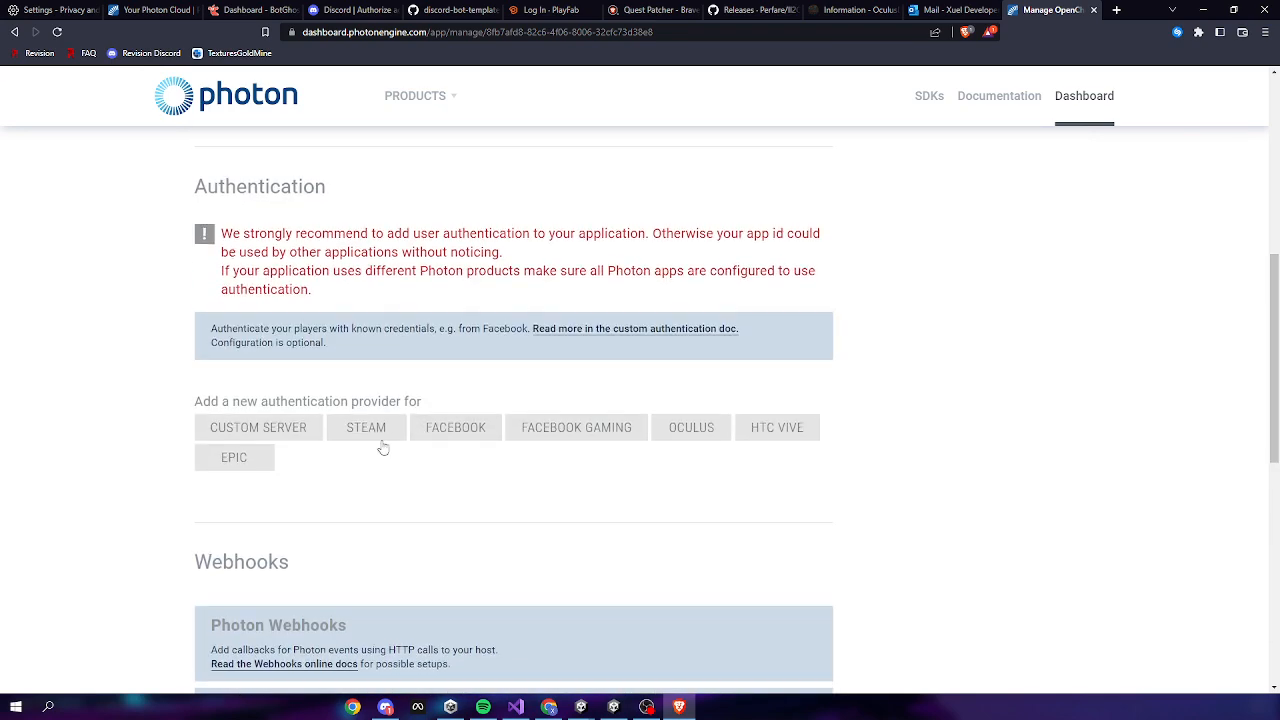
pyautogui.scroll(3, 380, 435)
pyautogui.click(430, 419)
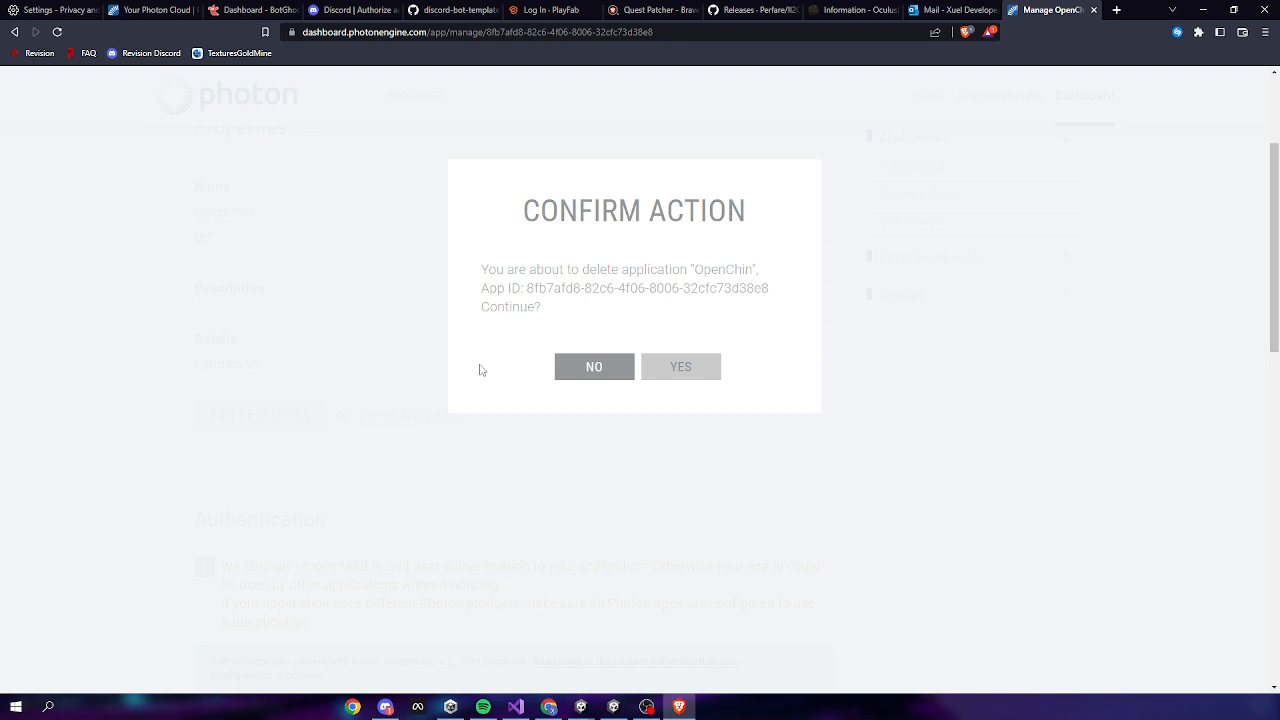
pyautogui.click(676, 372)
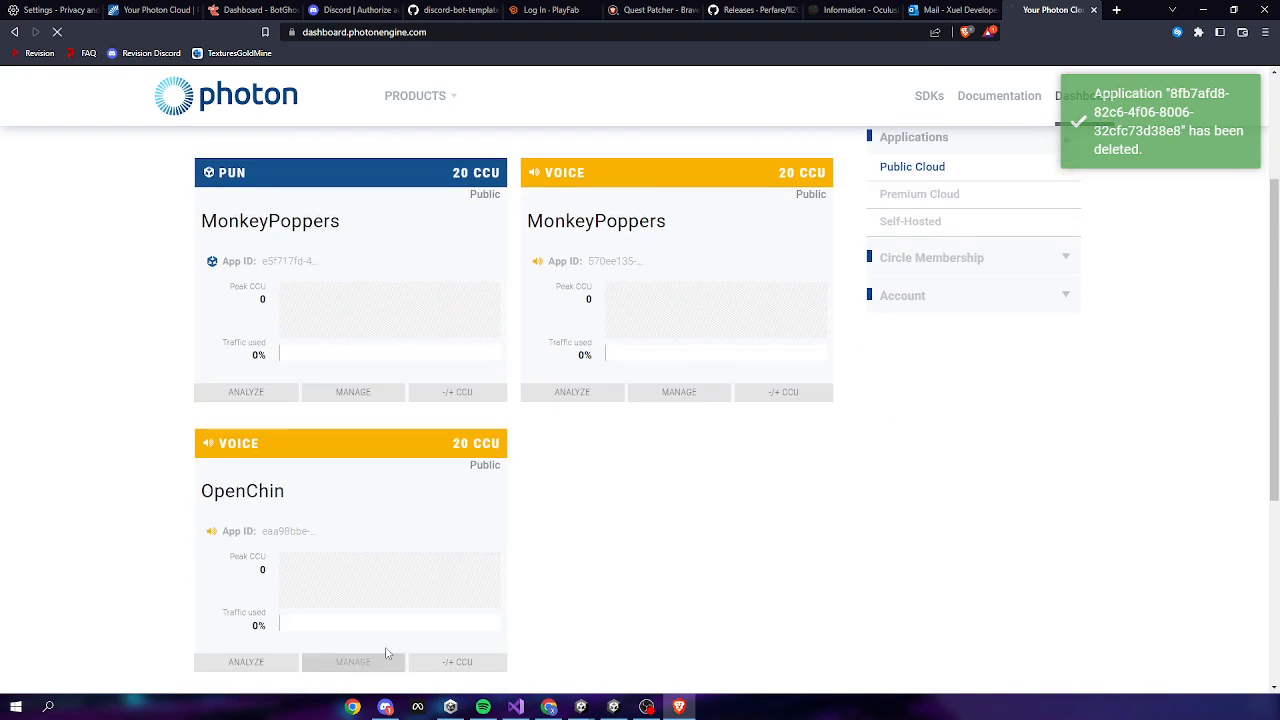
pyautogui.click(386, 656)
pyautogui.scroll(-3, 418, 469)
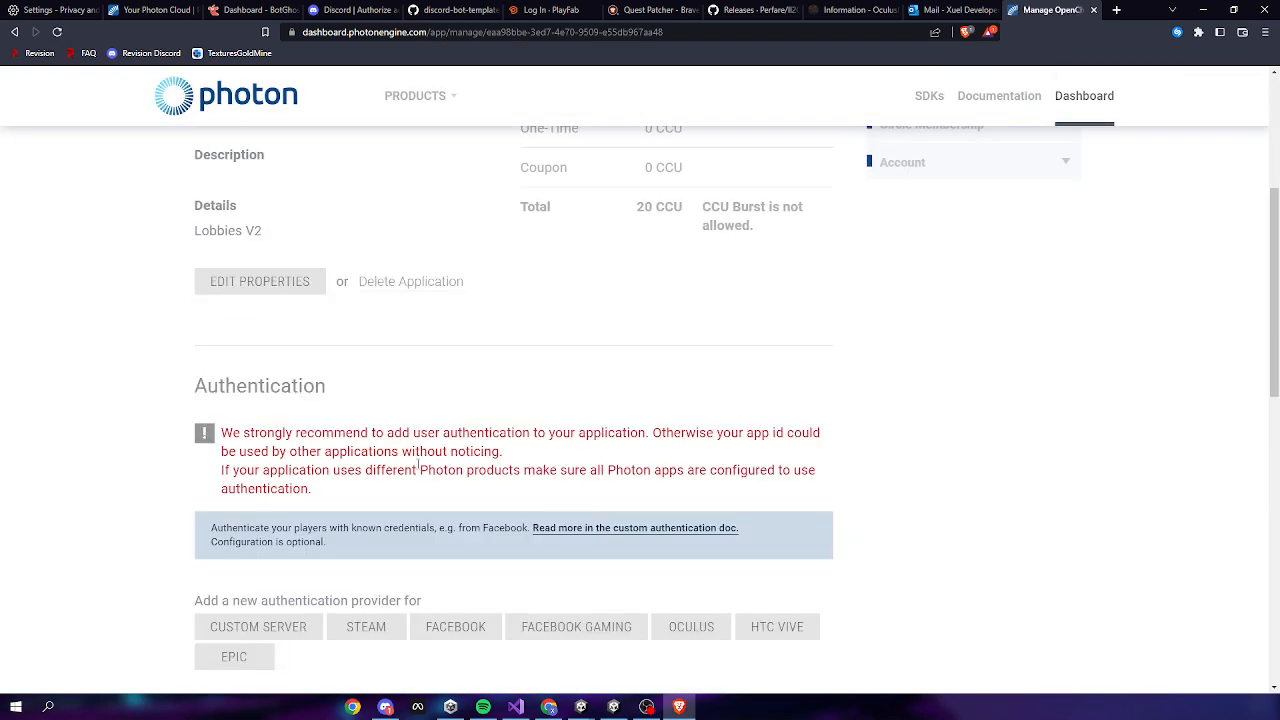
pyautogui.click(415, 280)
pyautogui.click(672, 366)
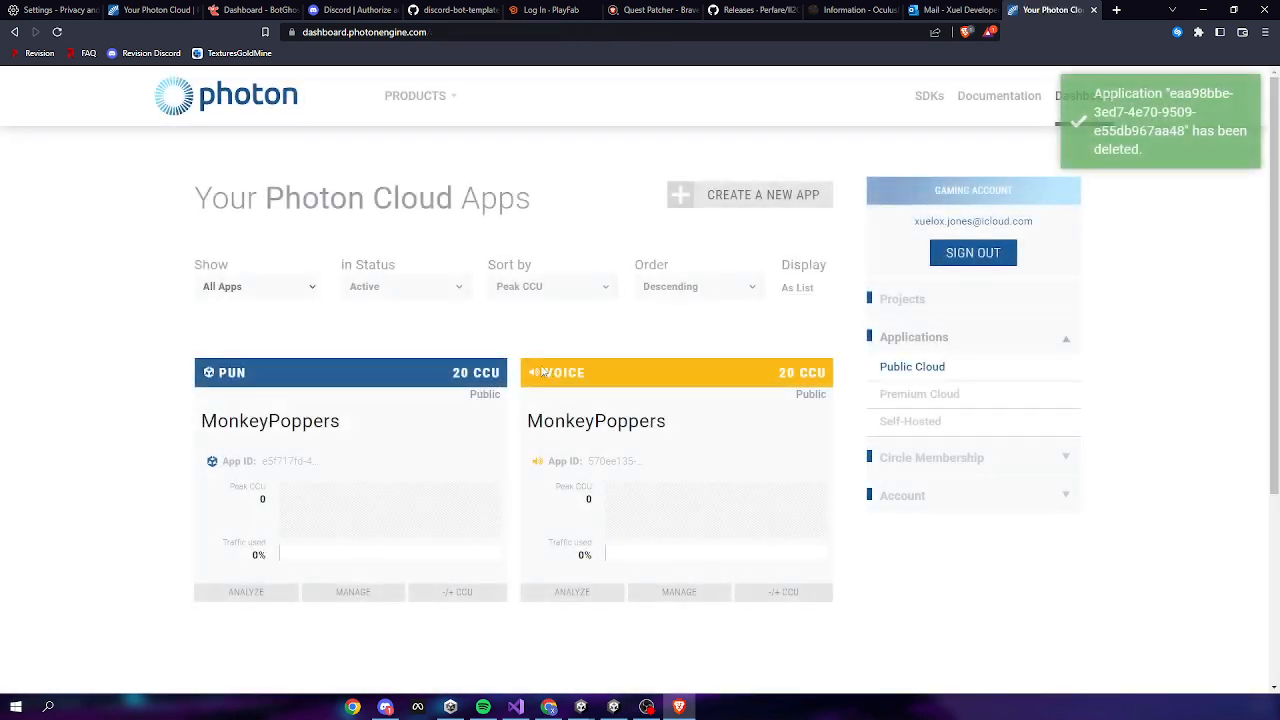
# Delete the MonkeyPoppers Pun and MonkeyPoppers Voice apps
pyautogui.click(350, 592)
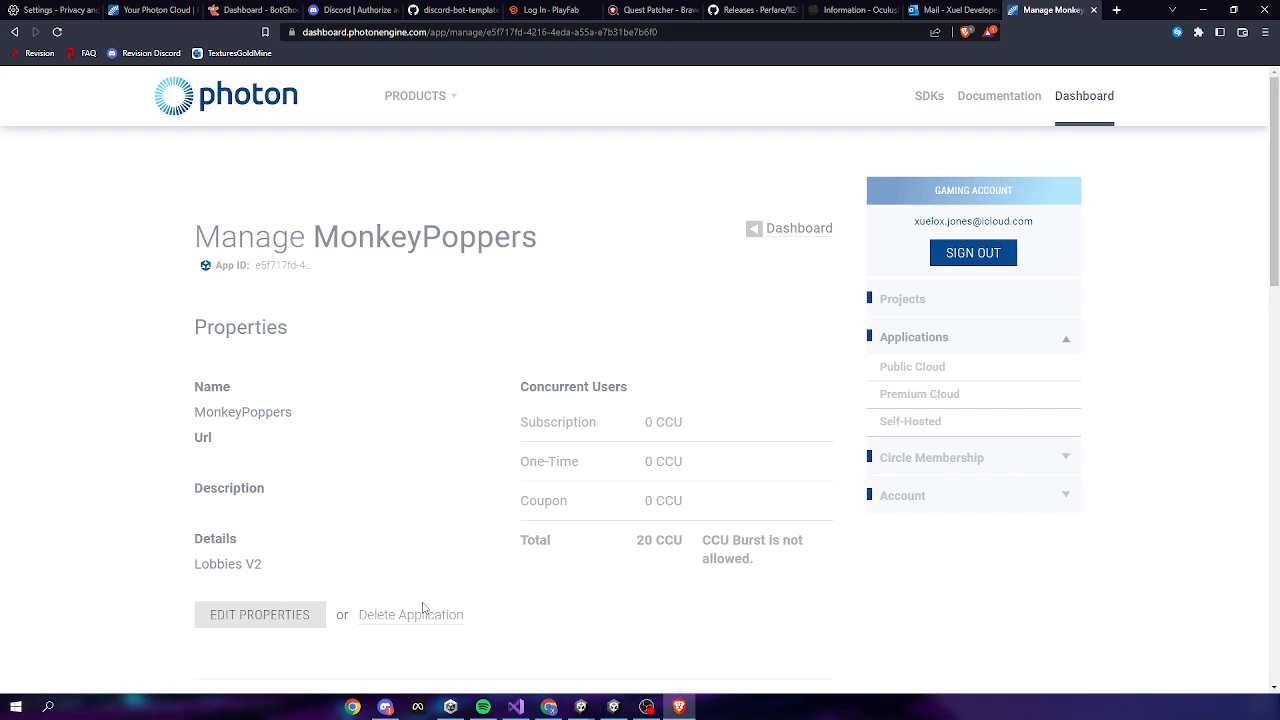
pyautogui.click(420, 613)
pyautogui.click(642, 390)
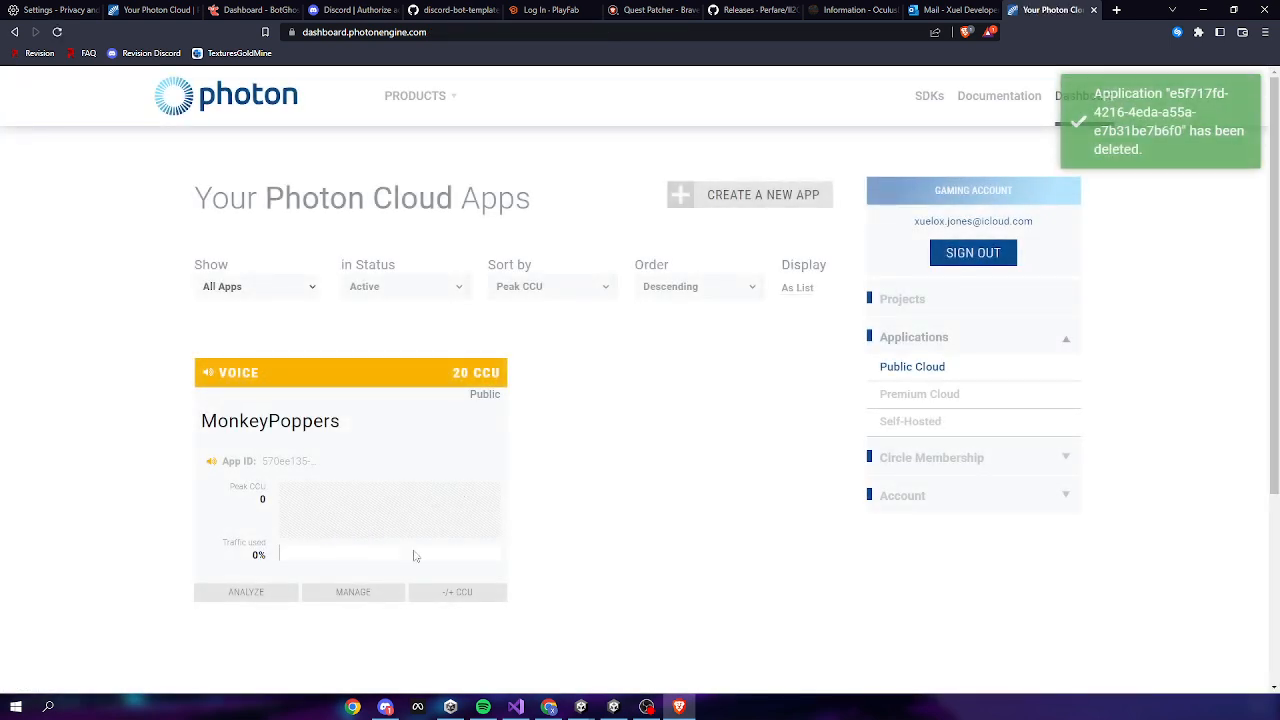
pyautogui.click(351, 592)
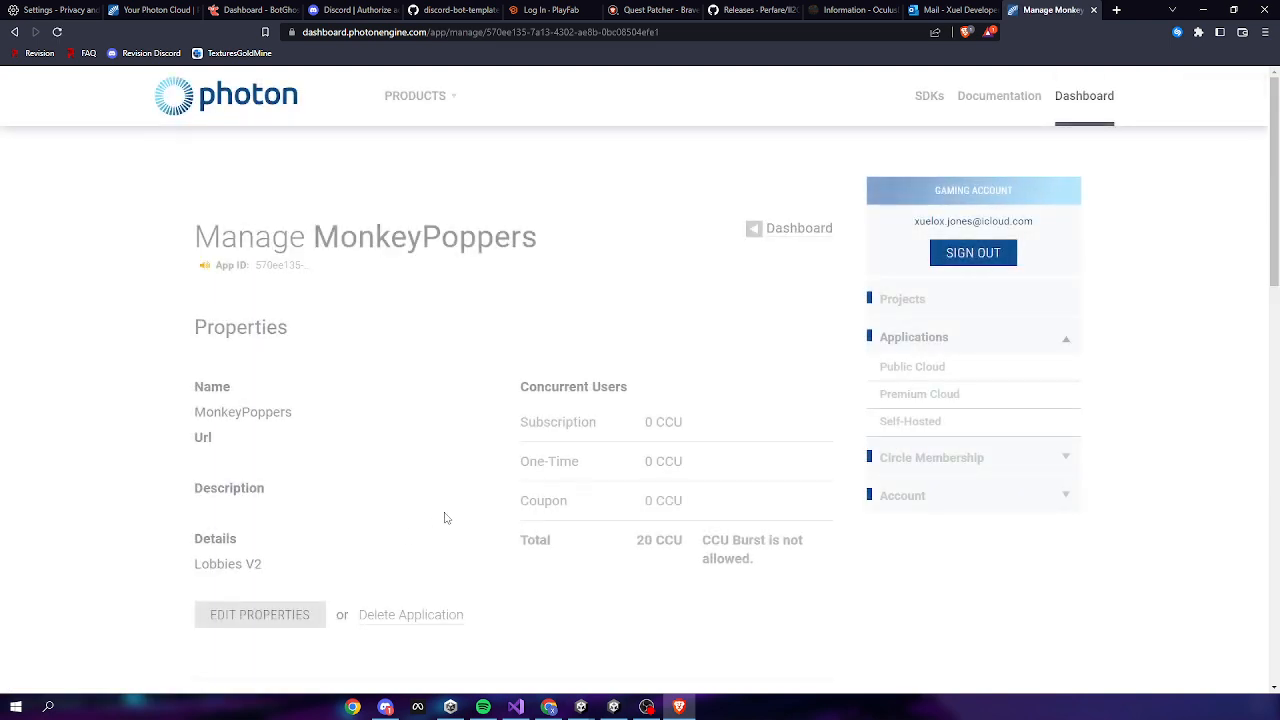
pyautogui.scroll(-1, 445, 517)
pyautogui.click(390, 550)
pyautogui.click(681, 394)
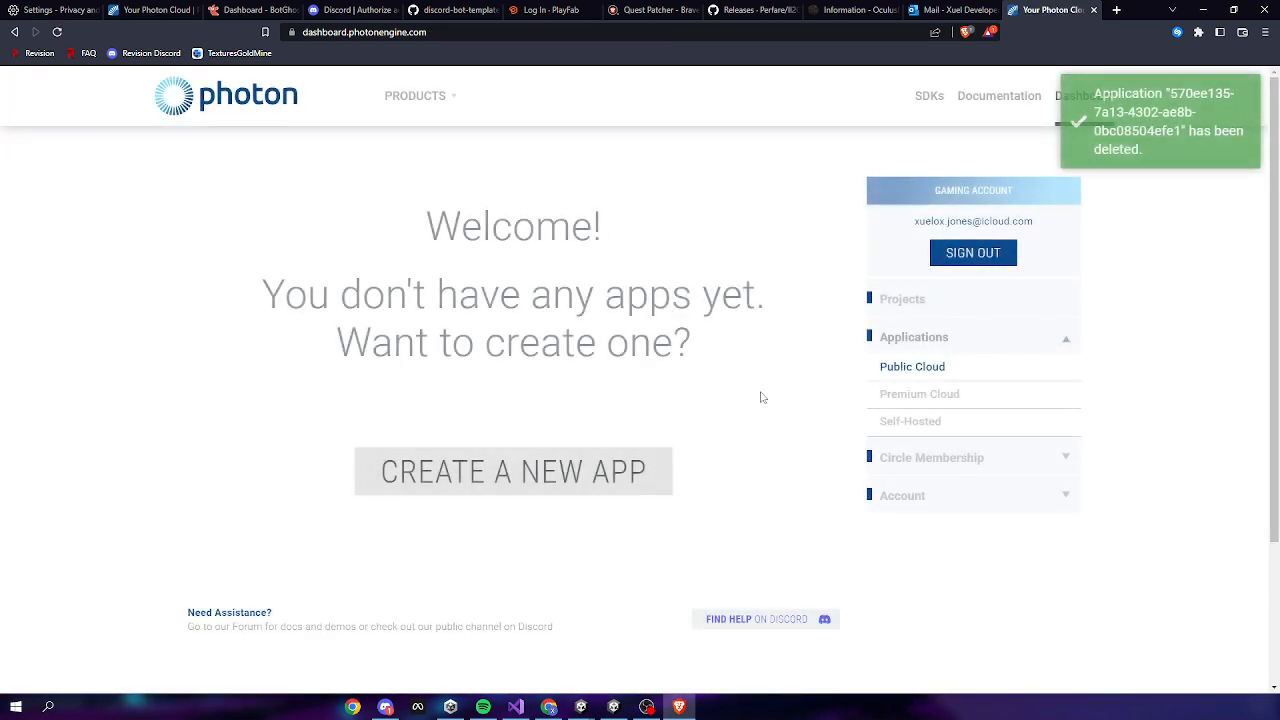
pyautogui.click(620, 470)
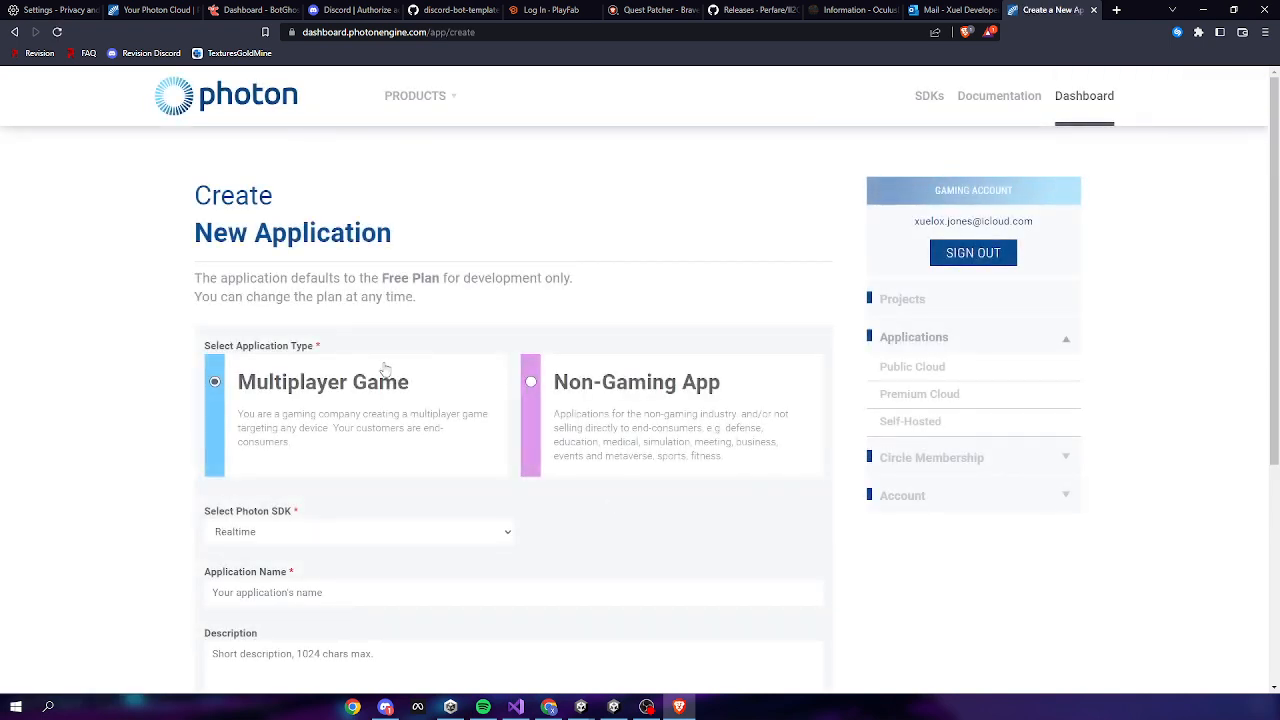
# Create a new app with Photon SDK set to Pun and the name TestTag
pyautogui.click(258, 533)
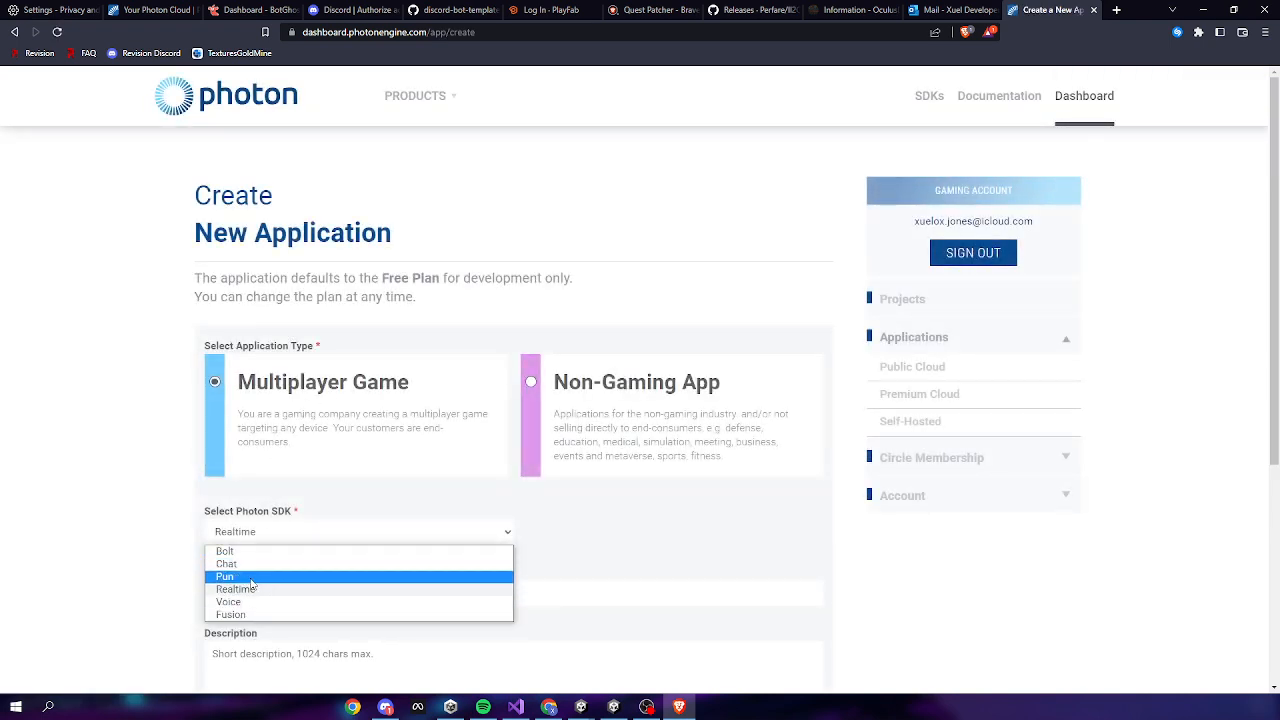
pyautogui.click(230, 532)
pyautogui.moveTo(216, 511); pyautogui.dragTo(290, 513)
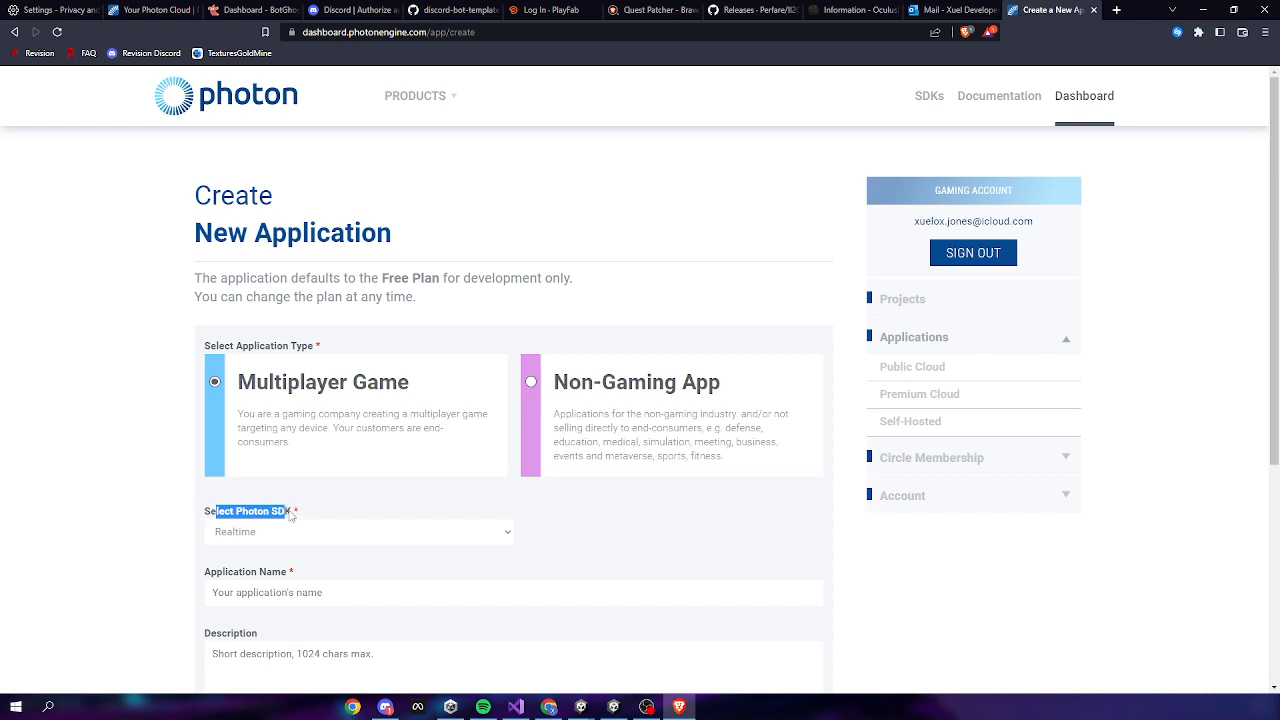
pyautogui.click(234, 533)
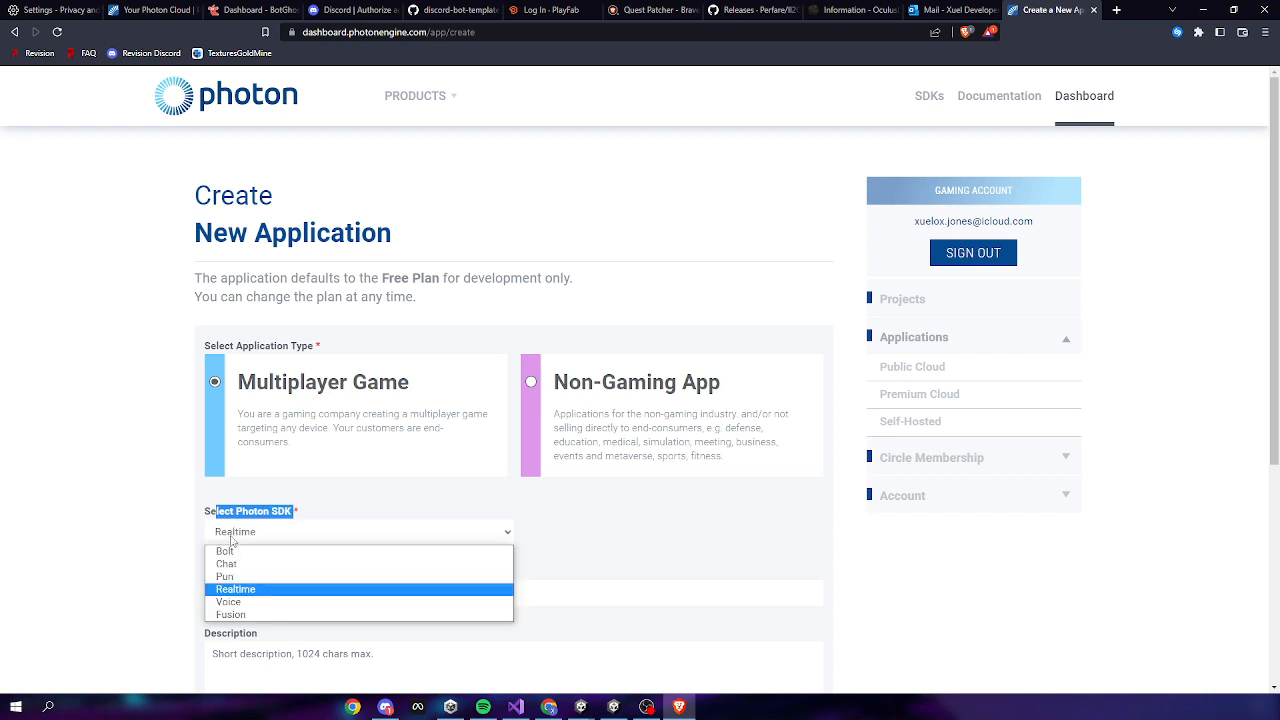
pyautogui.click(224, 574)
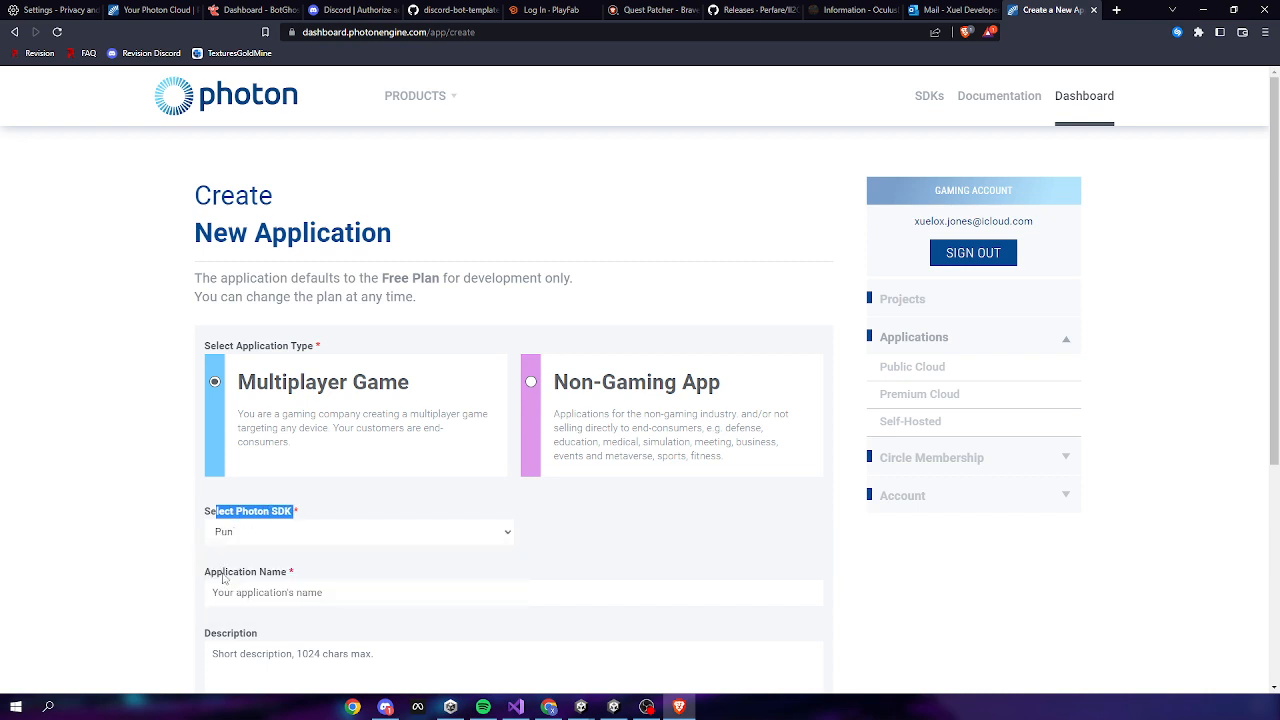
pyautogui.click(275, 533)
pyautogui.scroll(-3, 603, 463)
pyautogui.click(518, 325)
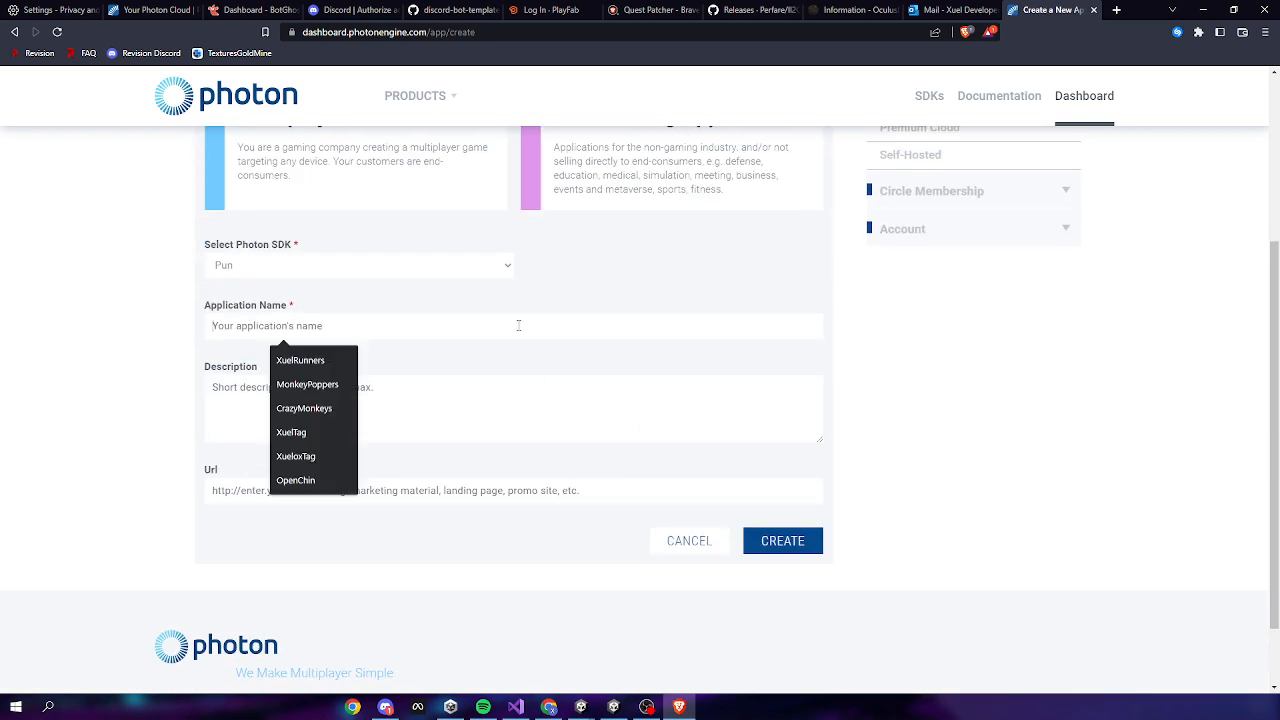
pyautogui.write('Test')
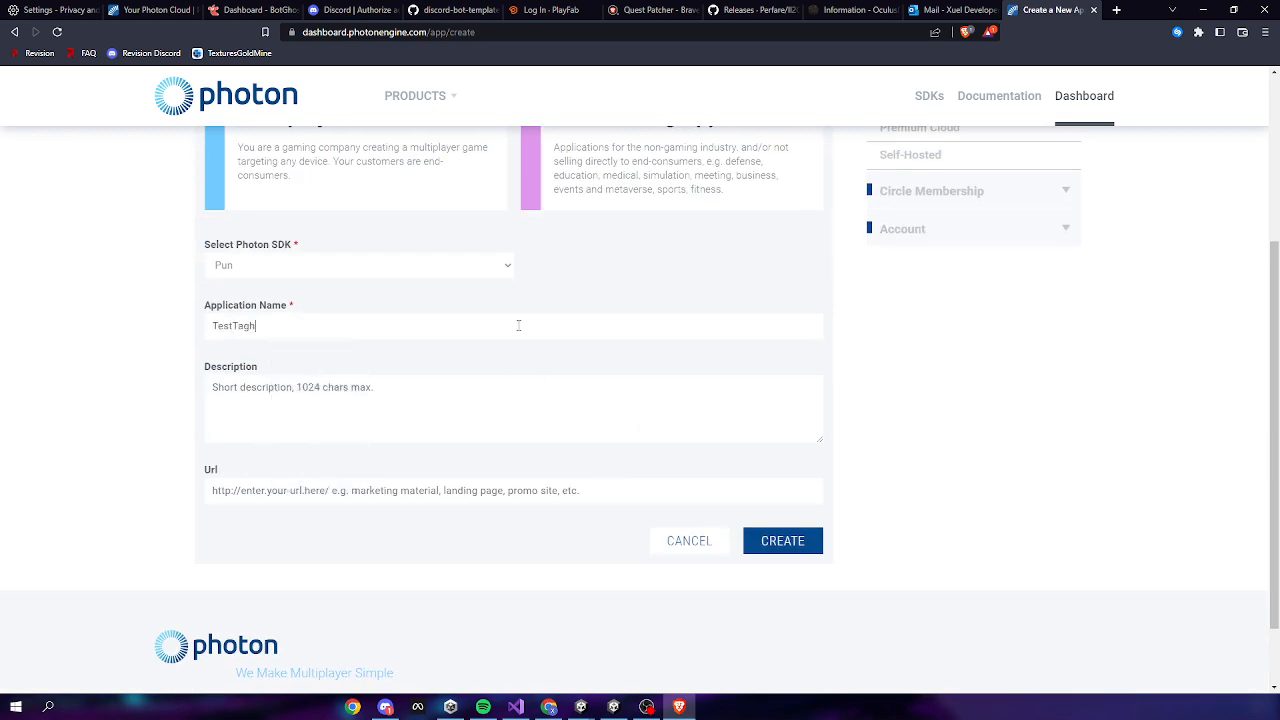
pyautogui.write('Tag')
pyautogui.click(815, 540)
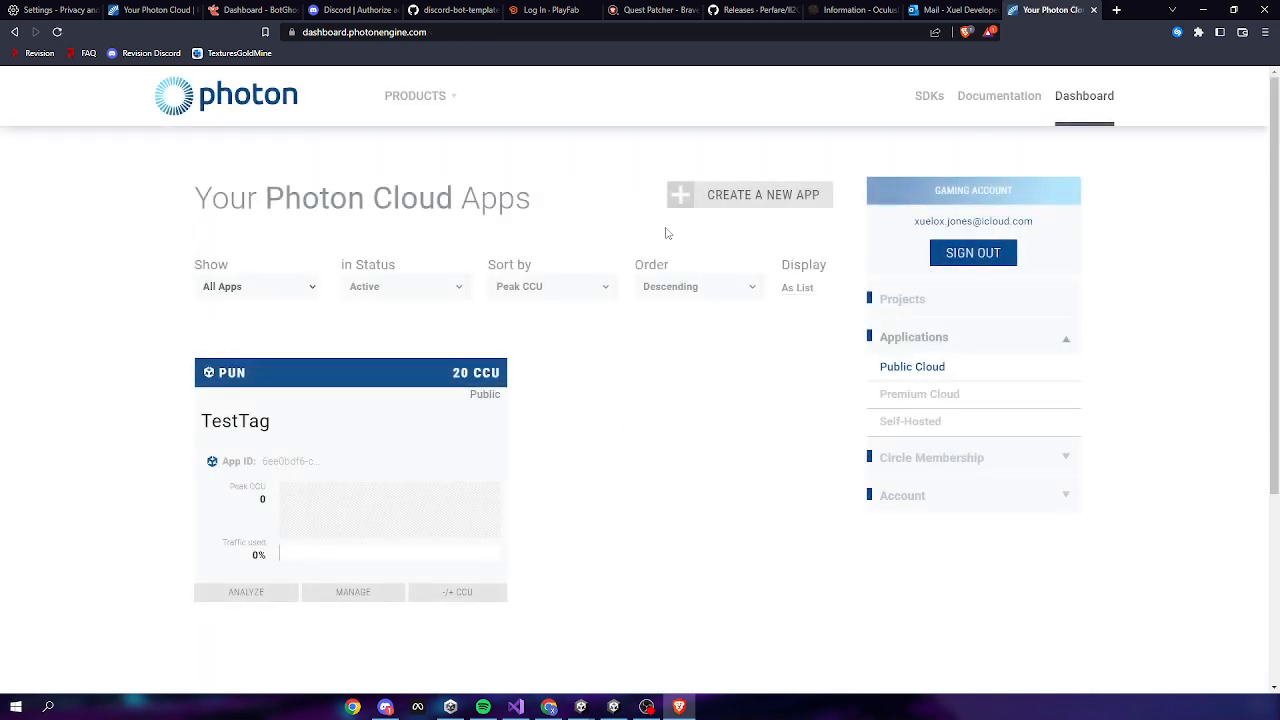
# Create a second app using the Voice SDK, also named TestTag
pyautogui.click(686, 195)
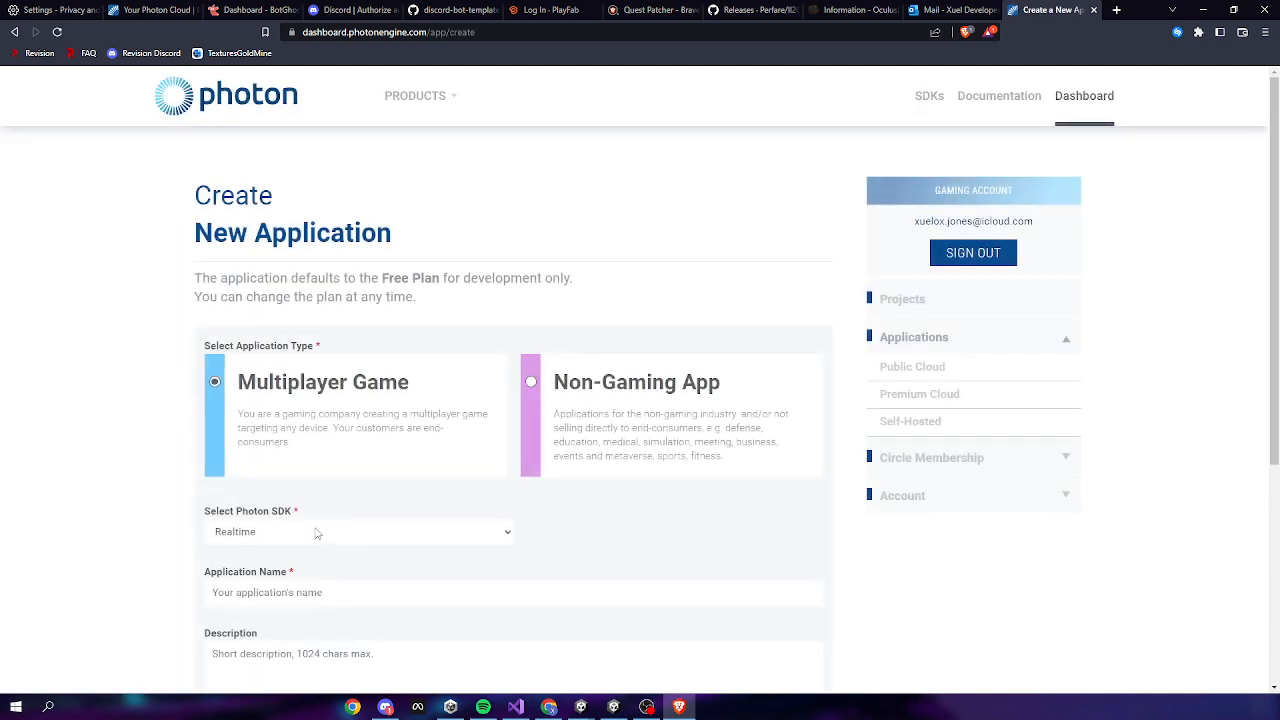
pyautogui.click(316, 533)
pyautogui.click(260, 602)
pyautogui.click(303, 594)
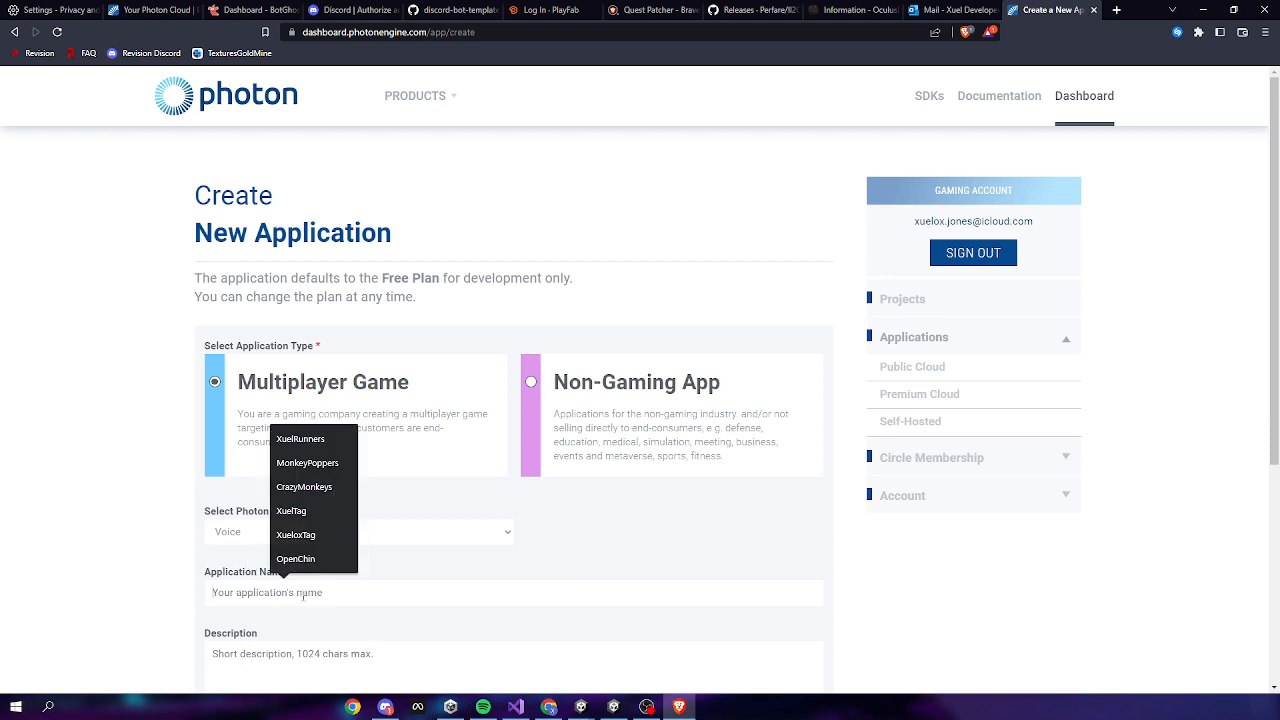
pyautogui.write('TestTag')
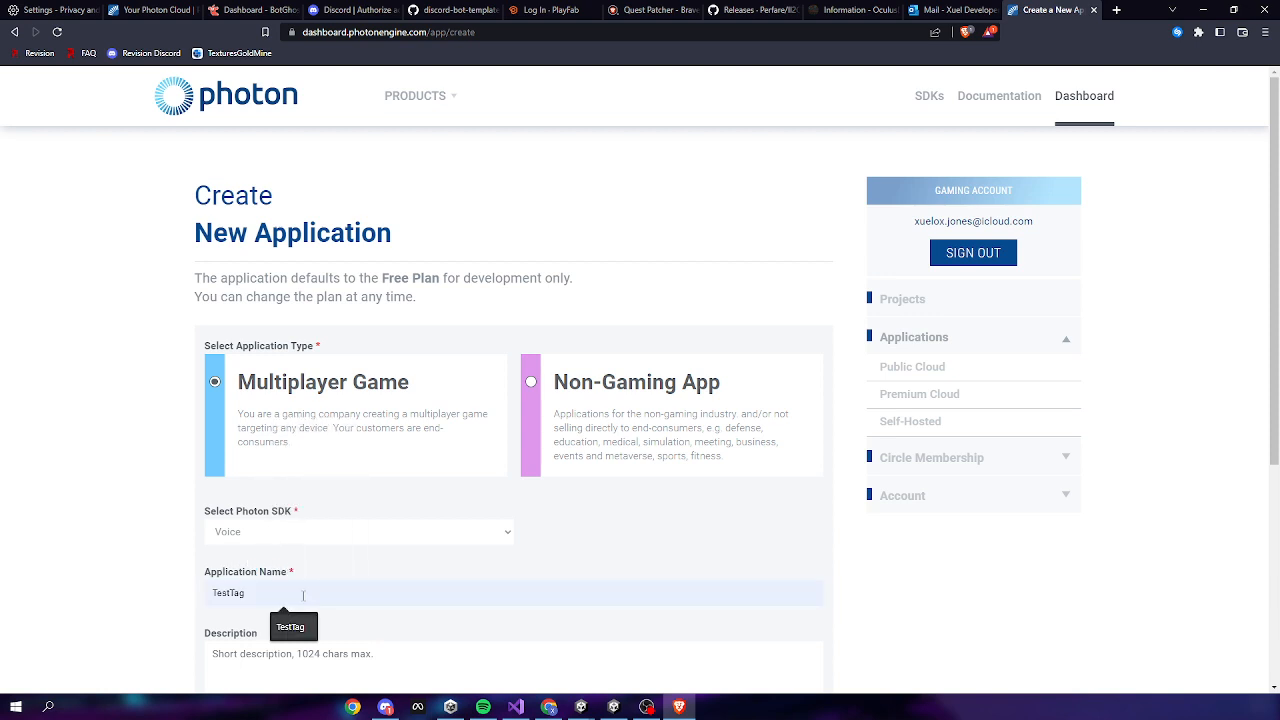
pyautogui.click(290, 627)
pyautogui.scroll(-2, 680, 441)
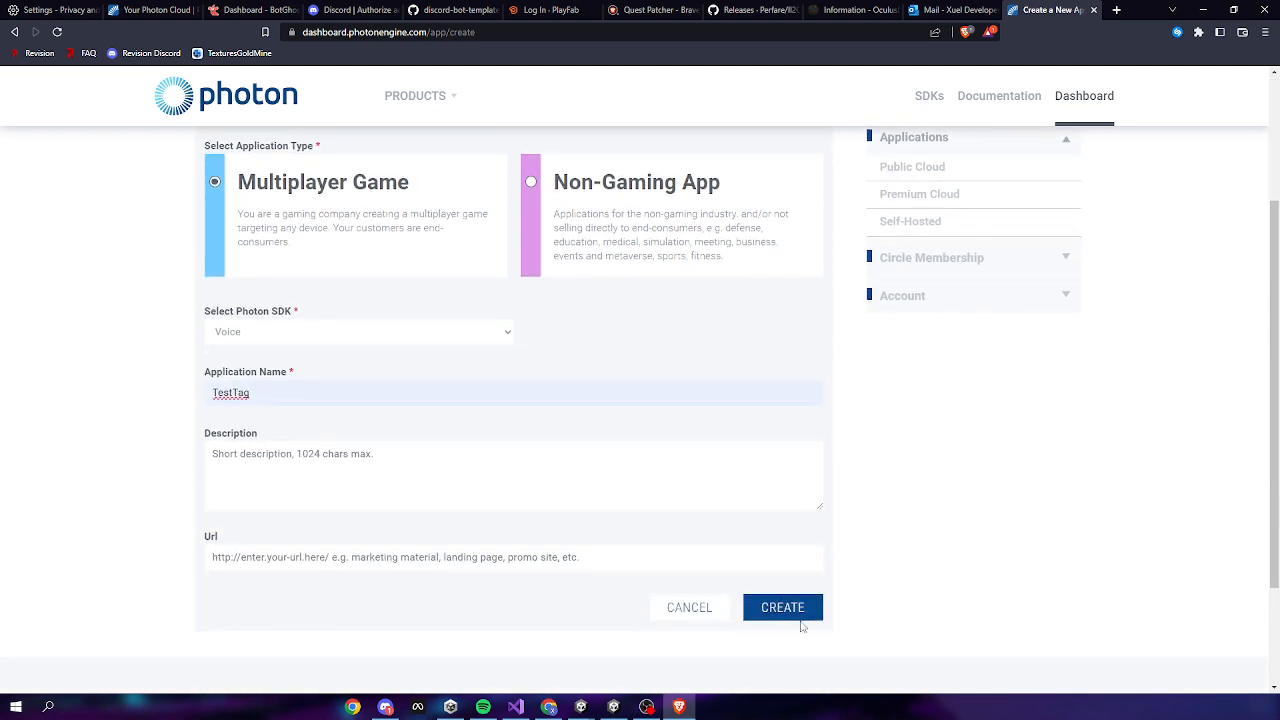
pyautogui.click(801, 610)
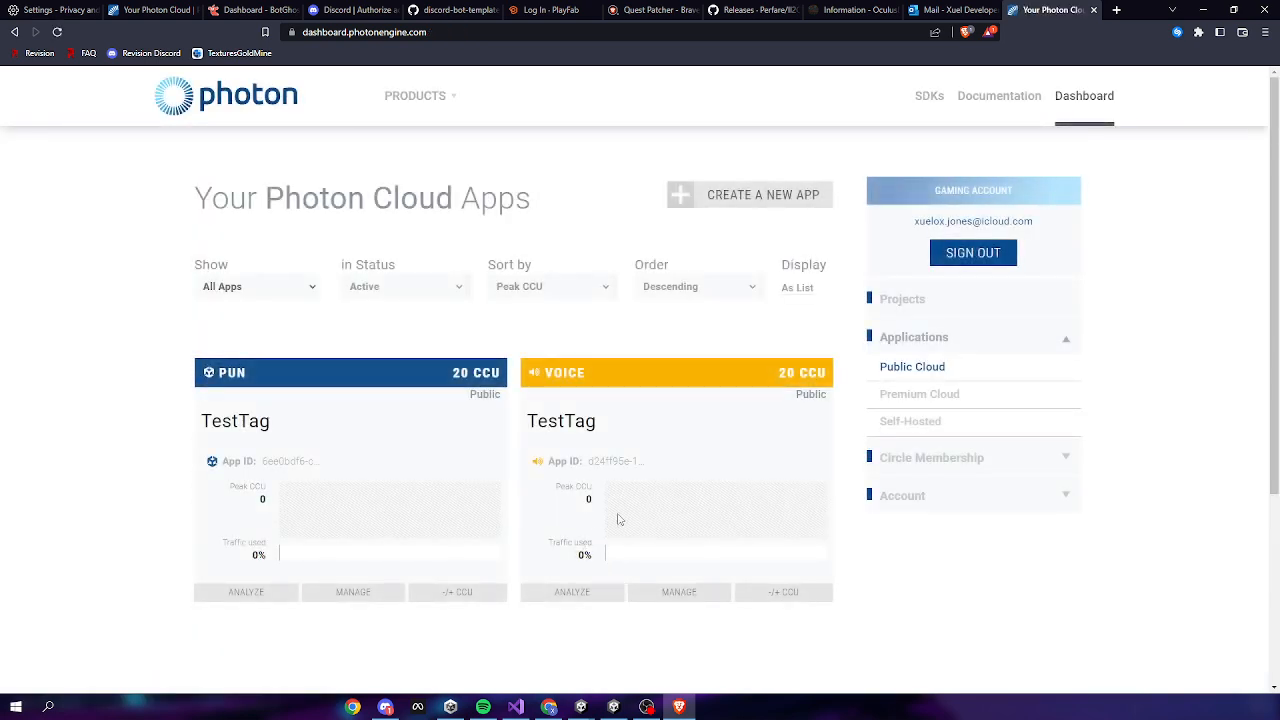
# Copy the TestTag PUN App ID into PhotonVRManager's App Id field in Unity
pyautogui.click(320, 474)
pyautogui.hotkey('ctrl', 'c')
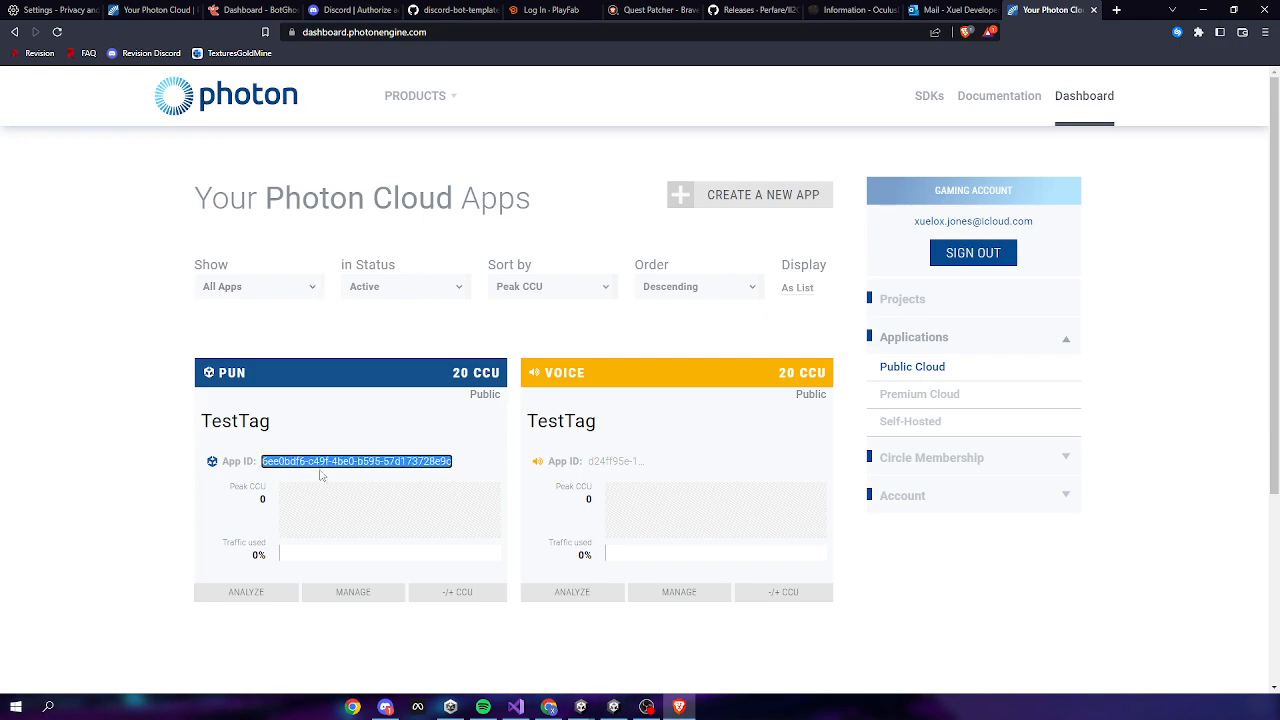
pyautogui.click(386, 709)
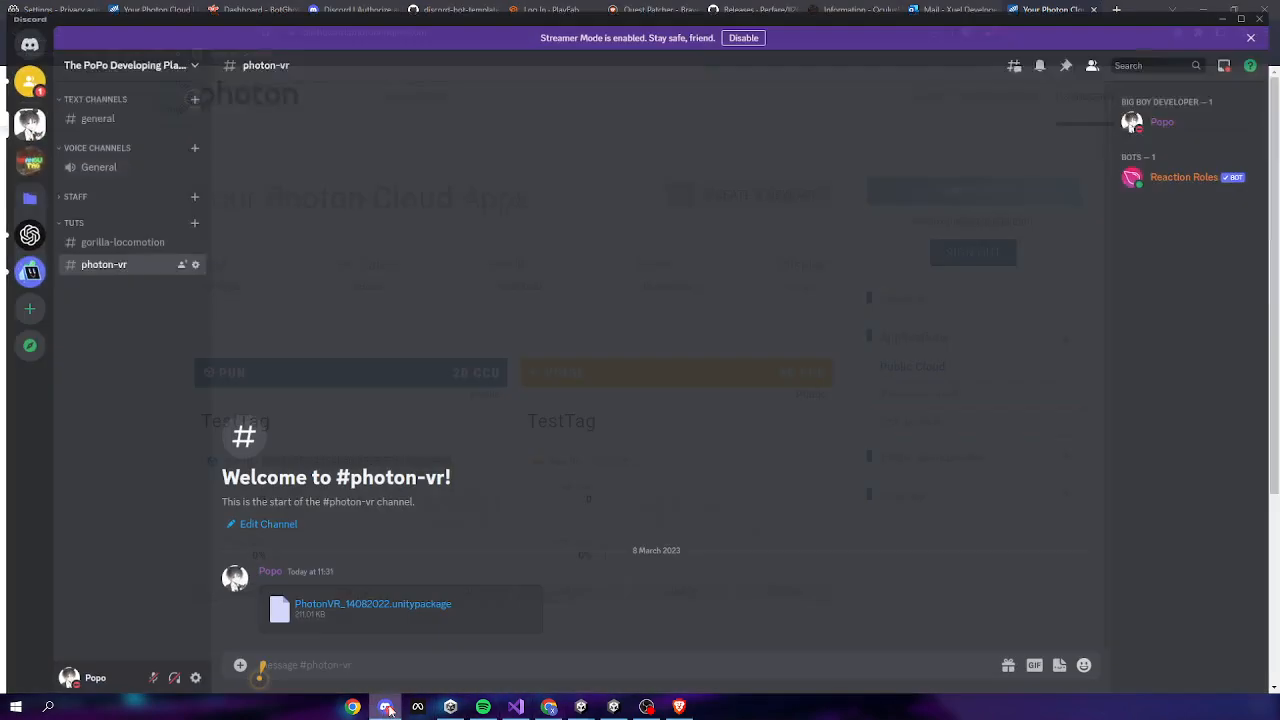
pyautogui.click(388, 709)
pyautogui.click(581, 708)
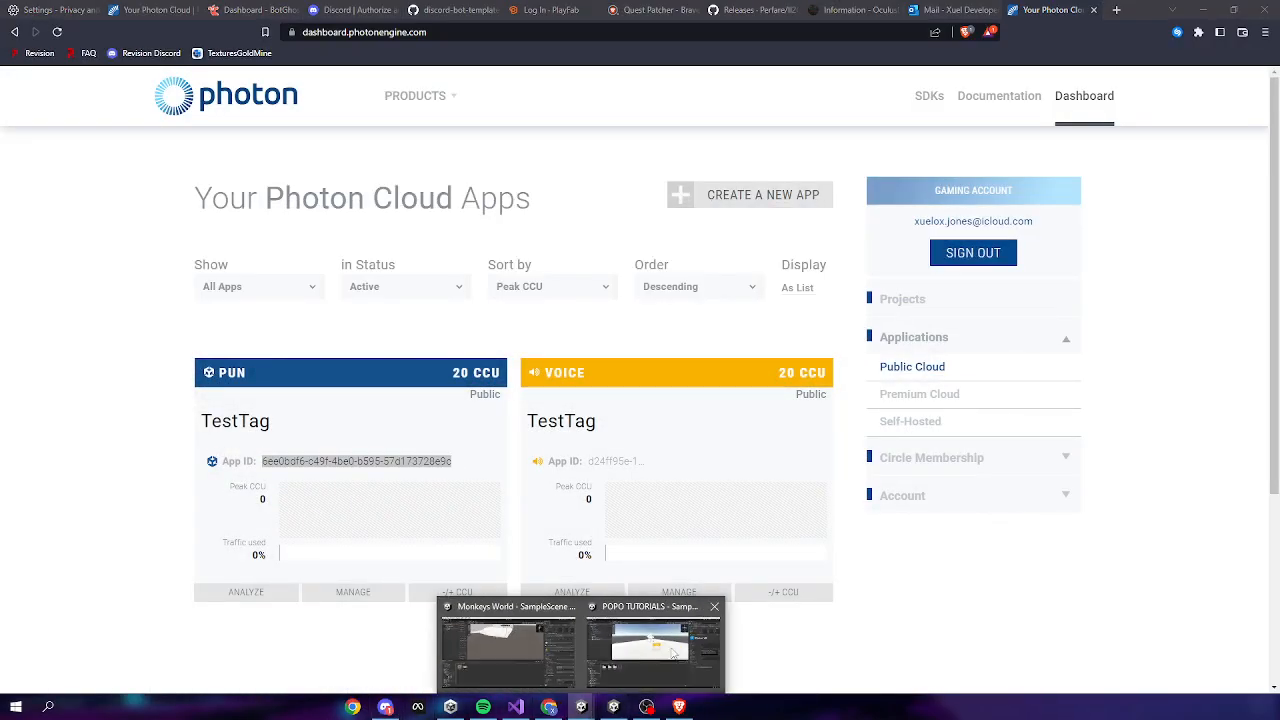
pyautogui.click(636, 650)
pyautogui.click(1186, 275)
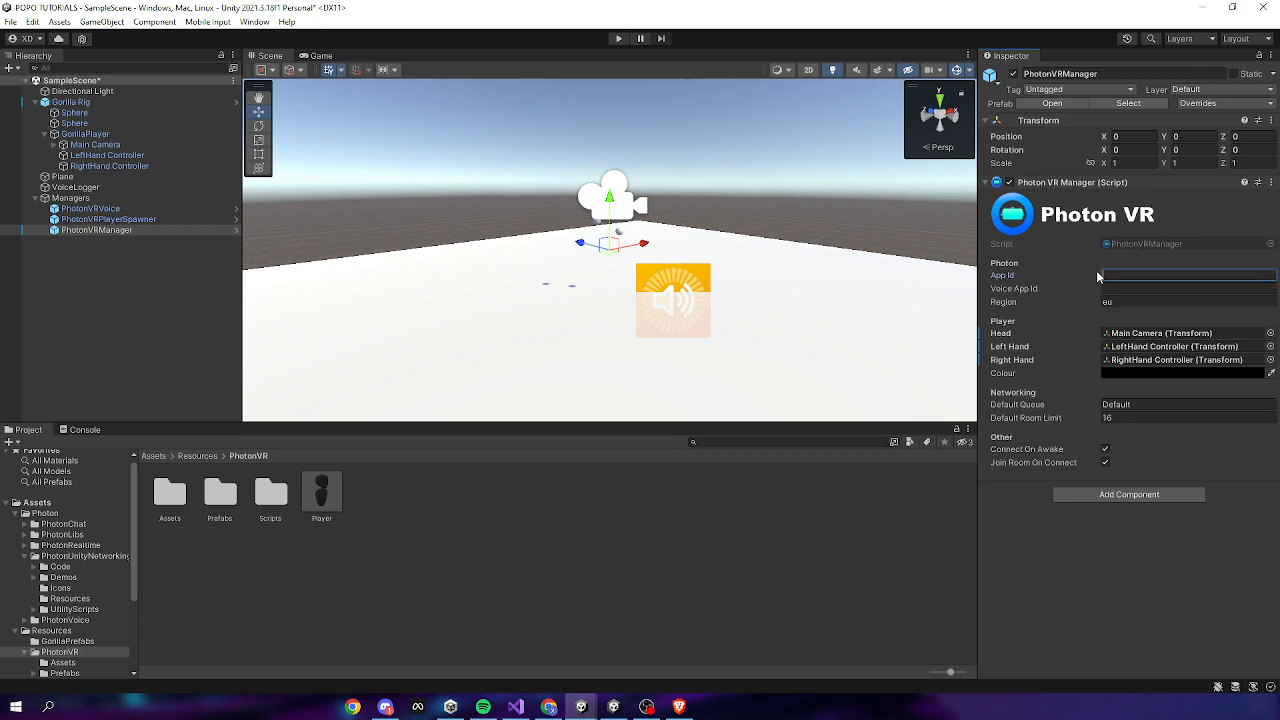
pyautogui.hotkey('ctrl', 'v')
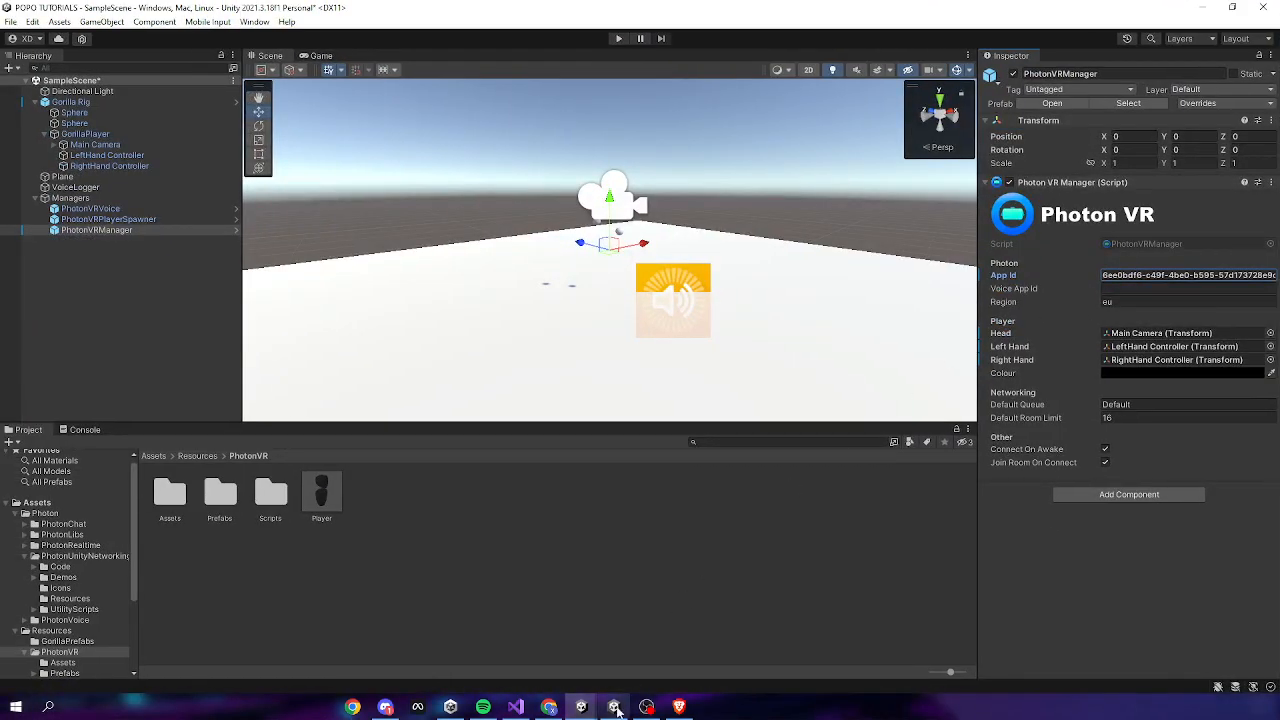
# Paste the TestTag Voice App ID into Voice App Id and set Default Room Limit to 10
pyautogui.moveTo(375, 708)
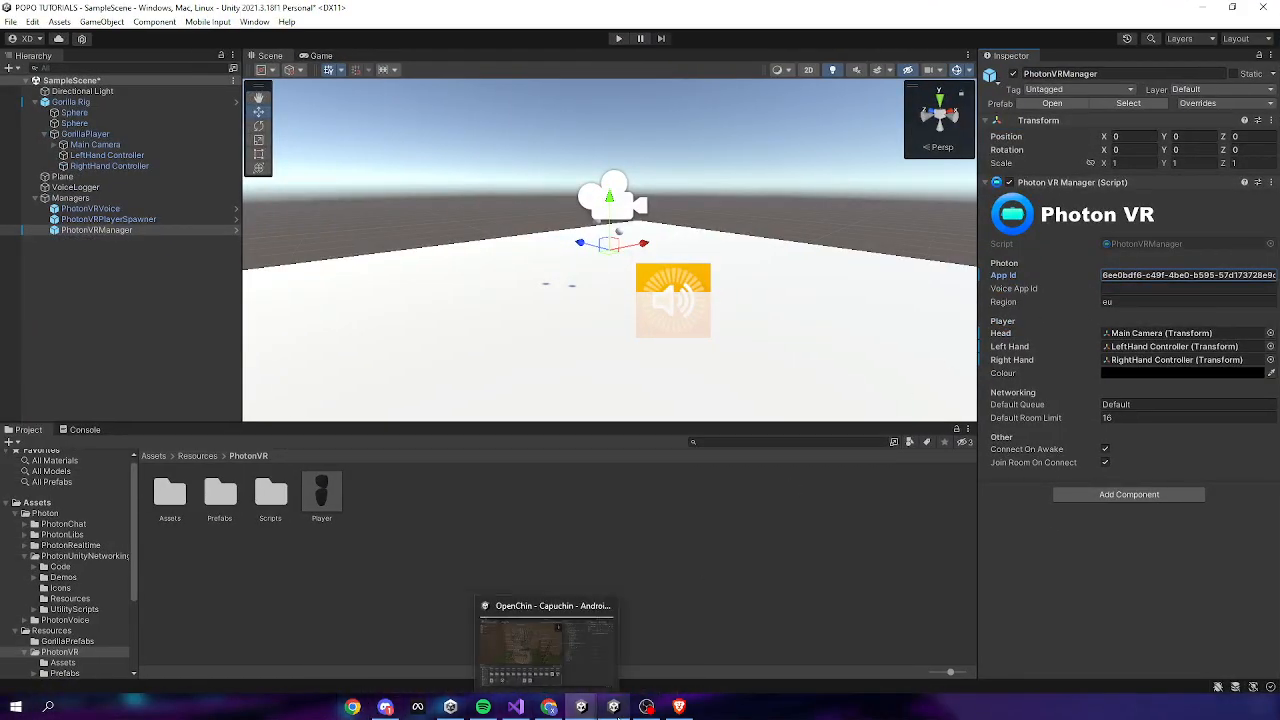
pyautogui.click(628, 650)
pyautogui.click(633, 459)
pyautogui.hotkey('ctrl', 'c')
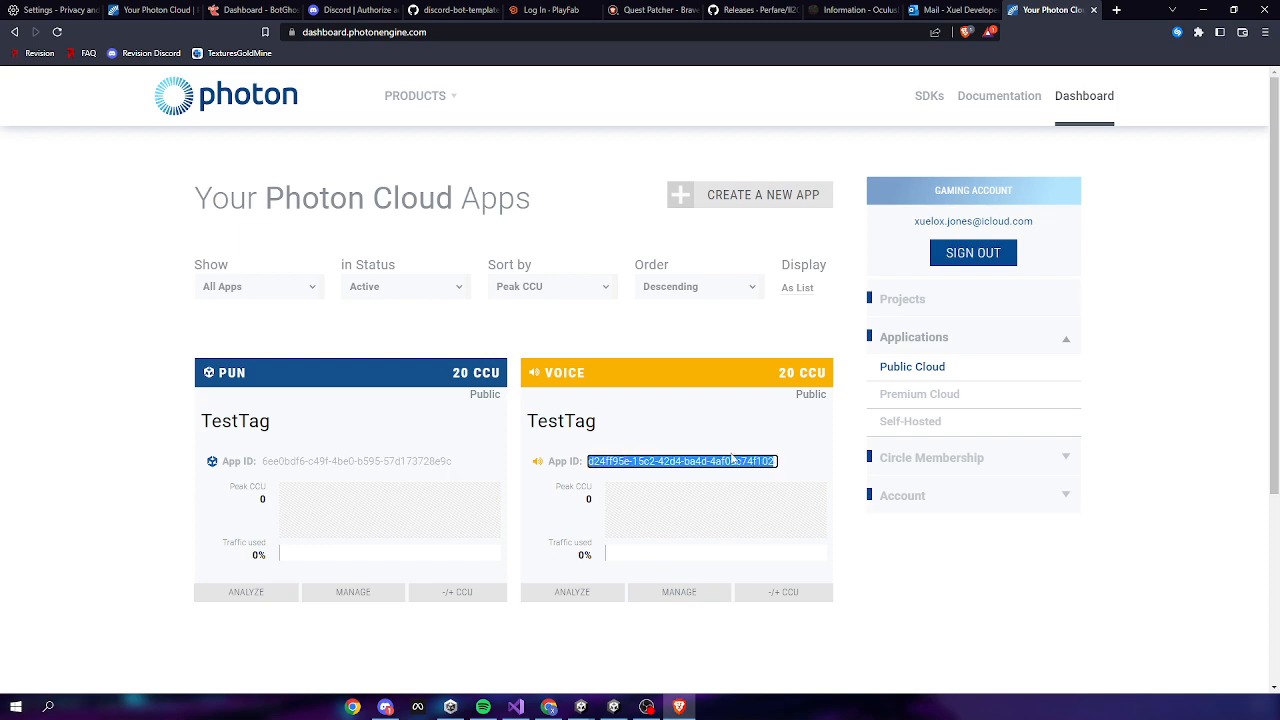
pyautogui.moveTo(614, 706)
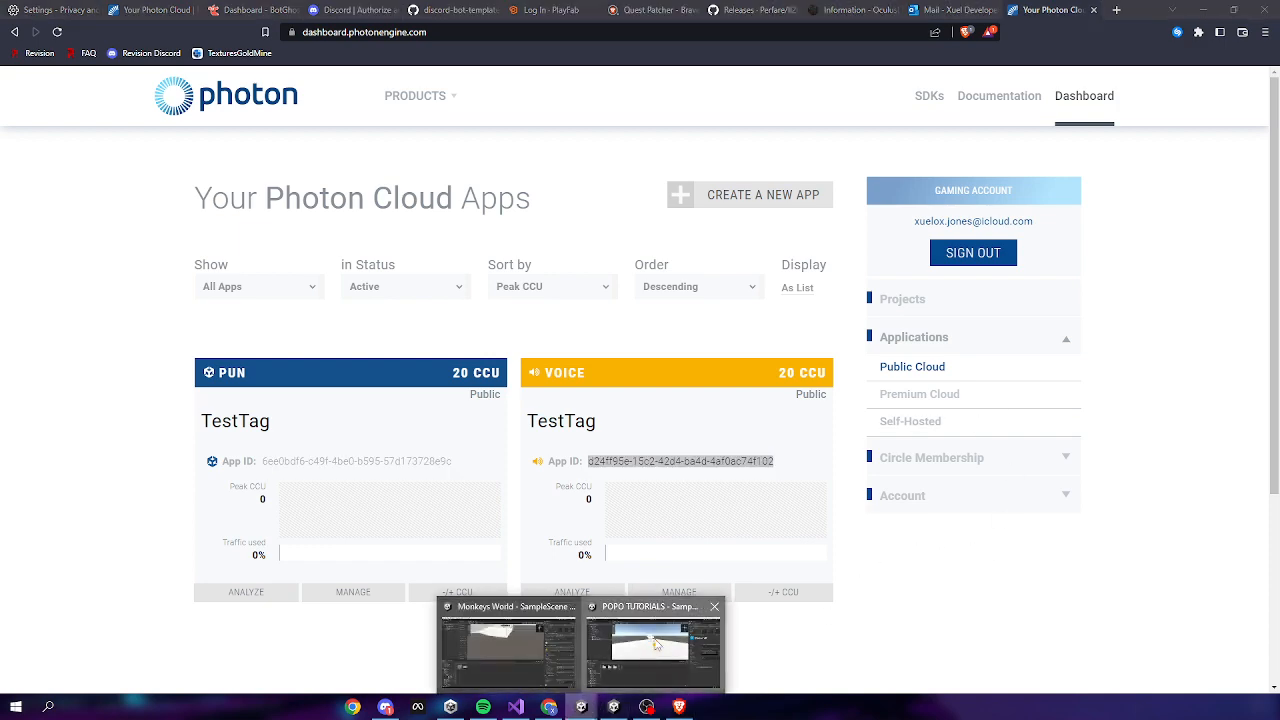
pyautogui.click(665, 650)
pyautogui.click(1127, 287)
pyautogui.hotkey('ctrl', 'v')
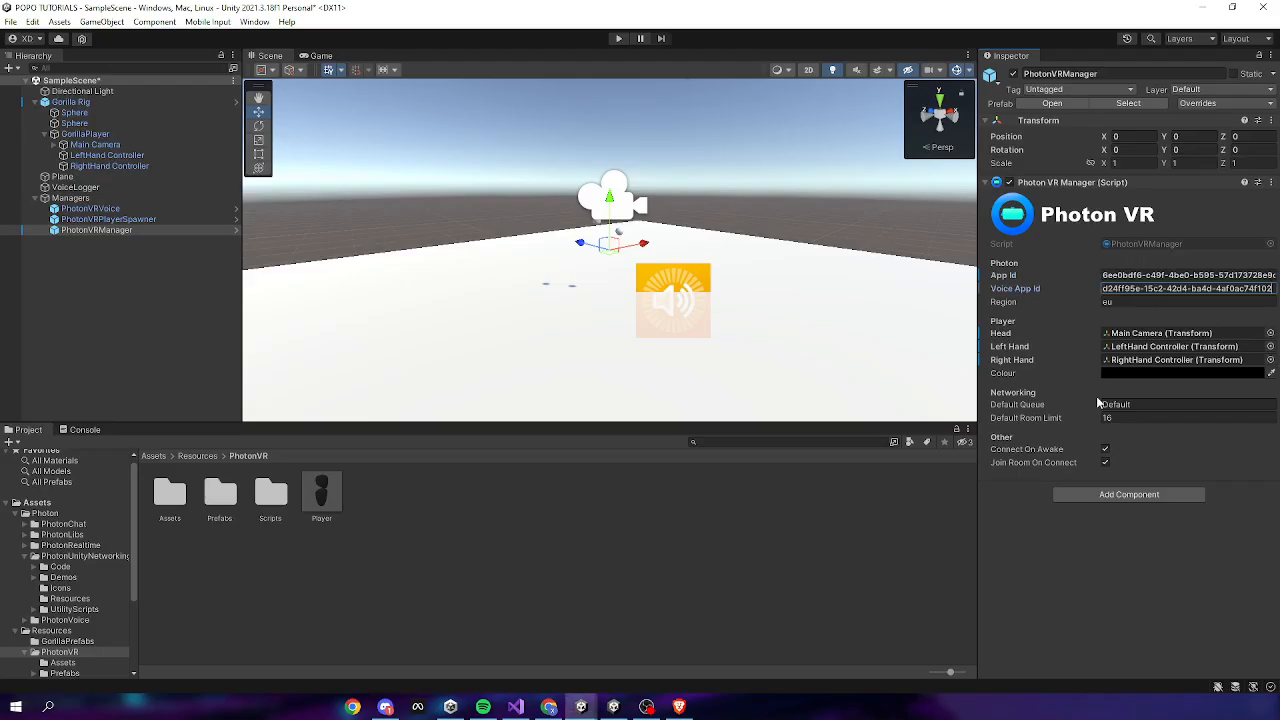
pyautogui.click(1118, 418)
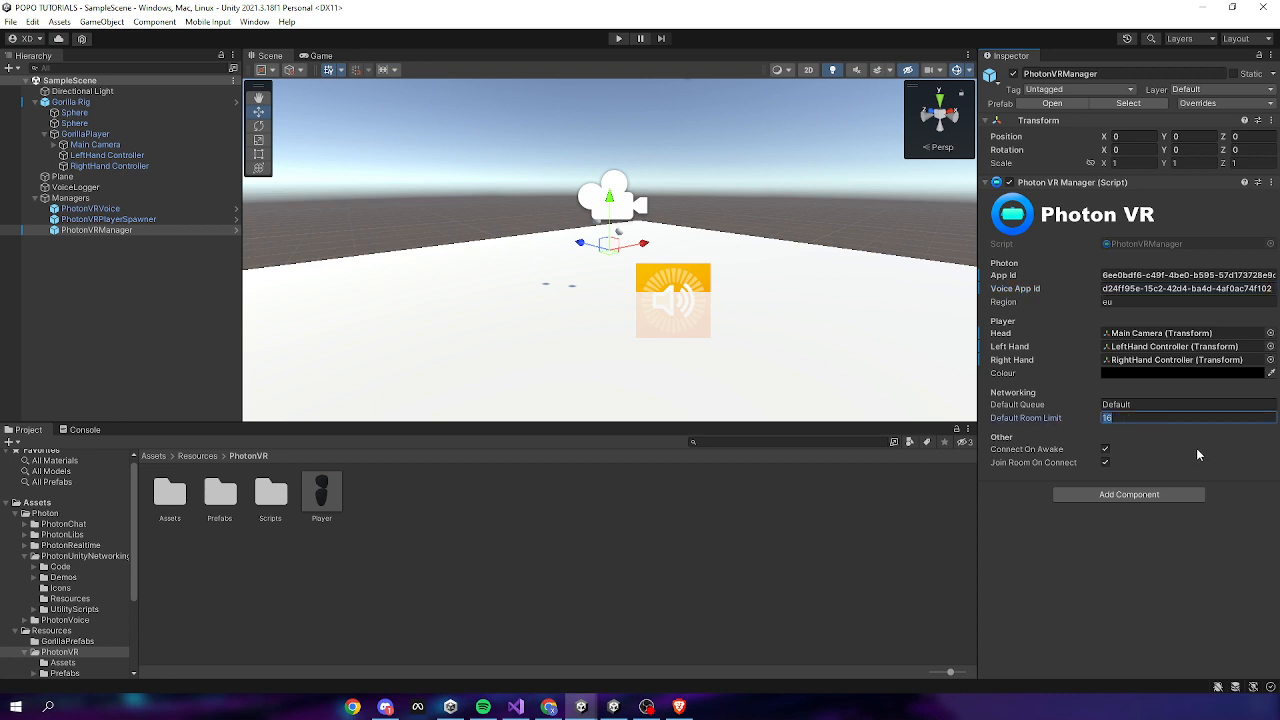
pyautogui.write('10')
pyautogui.click(488, 560)
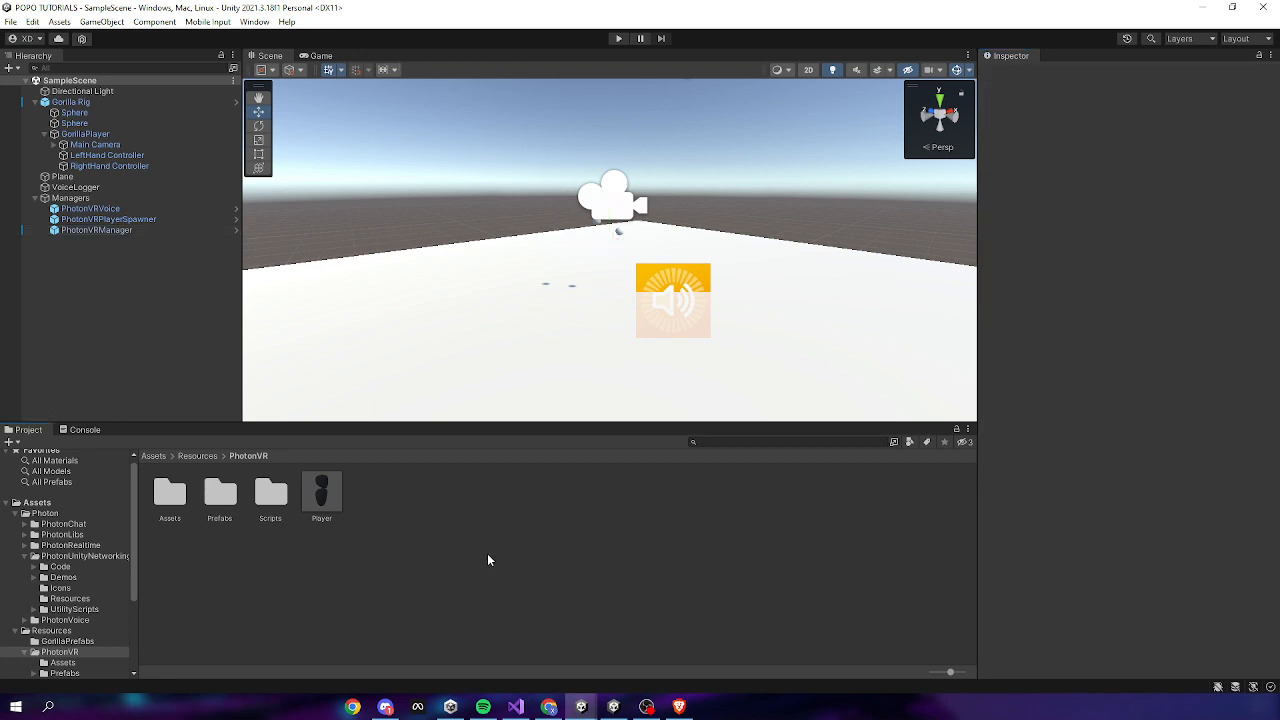
# Enter Play mode, dismiss the Photon setup warning, and fly the Scene view toward the spawned player
pyautogui.click(614, 39)
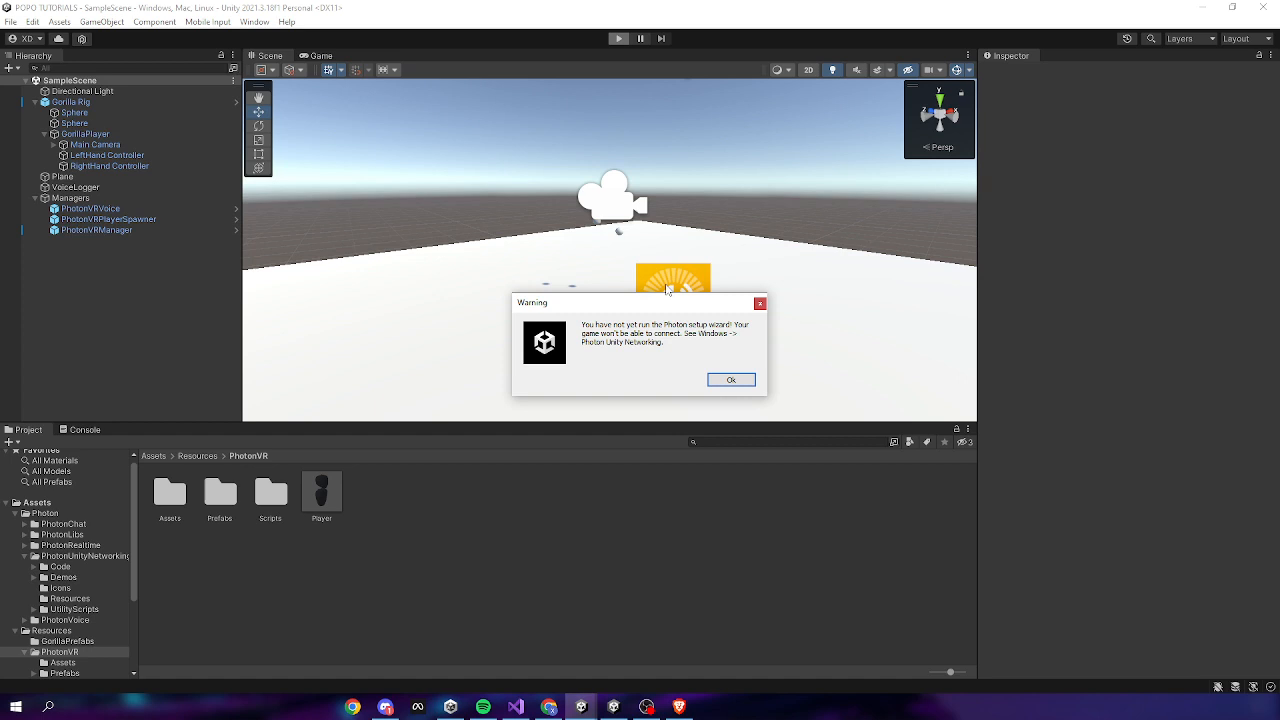
pyautogui.click(729, 381)
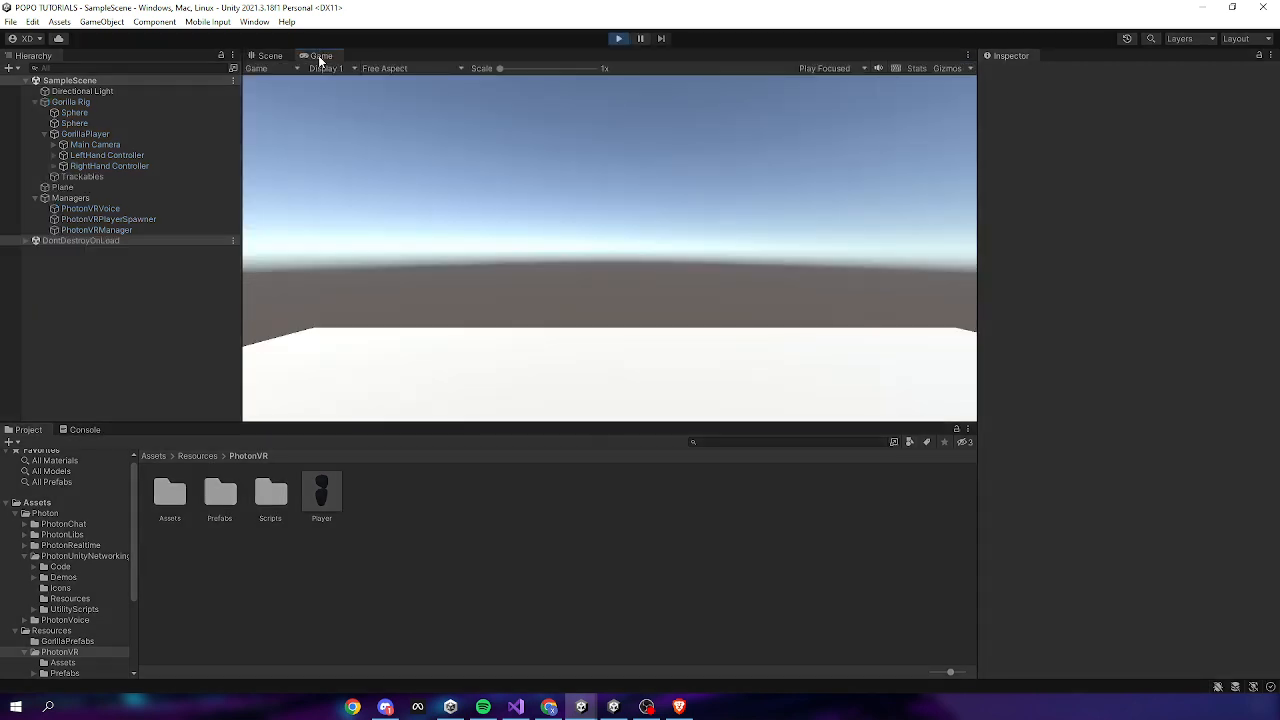
pyautogui.click(275, 59)
pyautogui.moveTo(655, 257); pyautogui.dragTo(686, 295, button='right')
pyautogui.press('w')
# Hide gizmos, lower LeftHand Controller to Y -0.934 to reveal the player body, then stop Play mode
pyautogui.press('s')
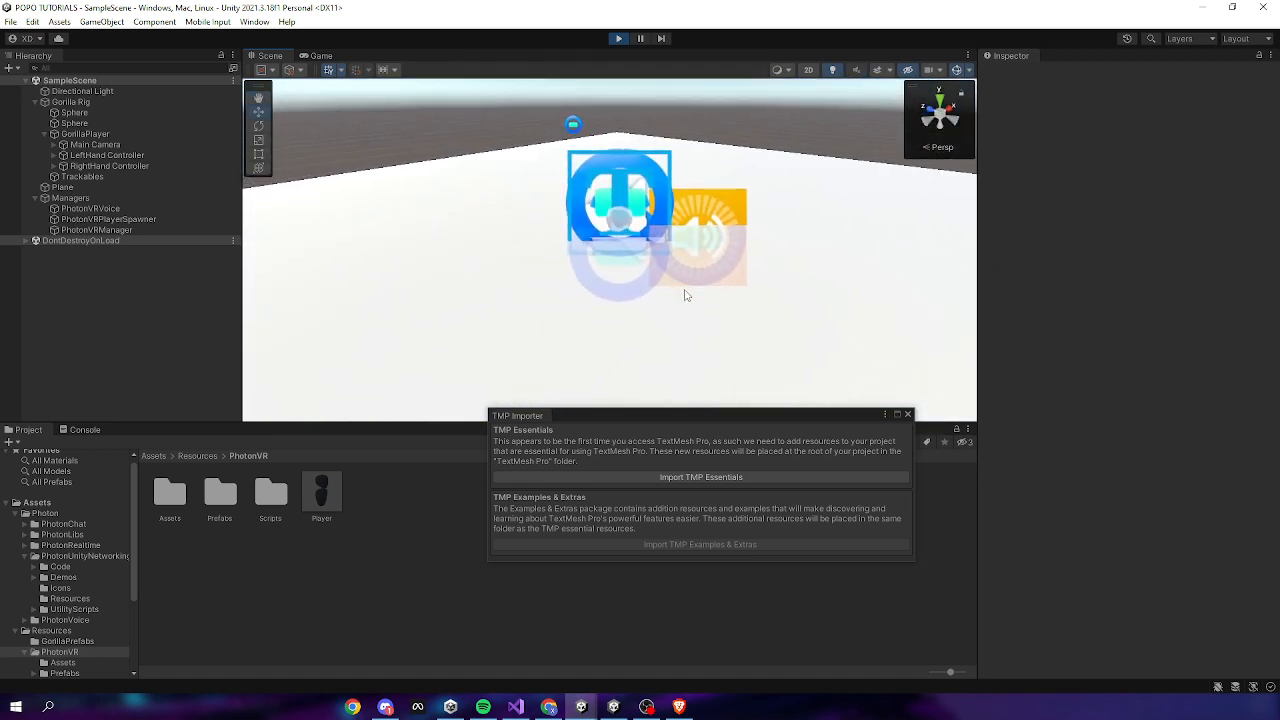
pyautogui.click(953, 70)
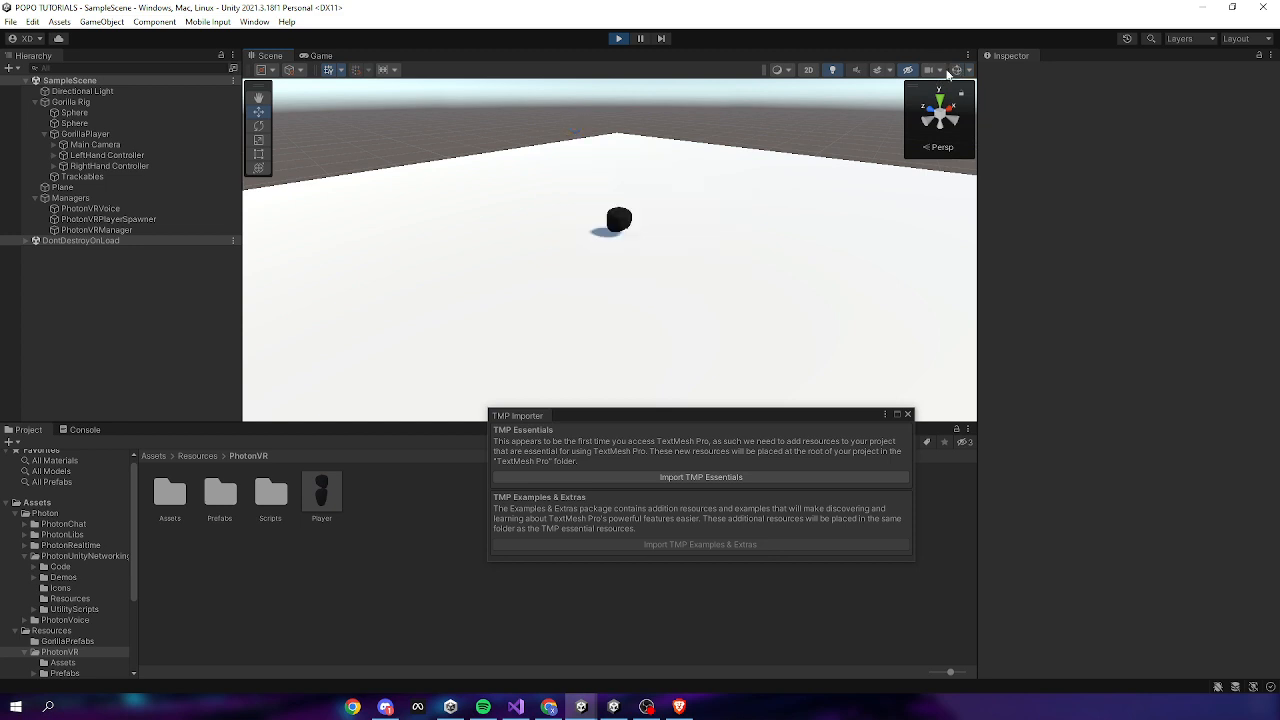
pyautogui.click(328, 493)
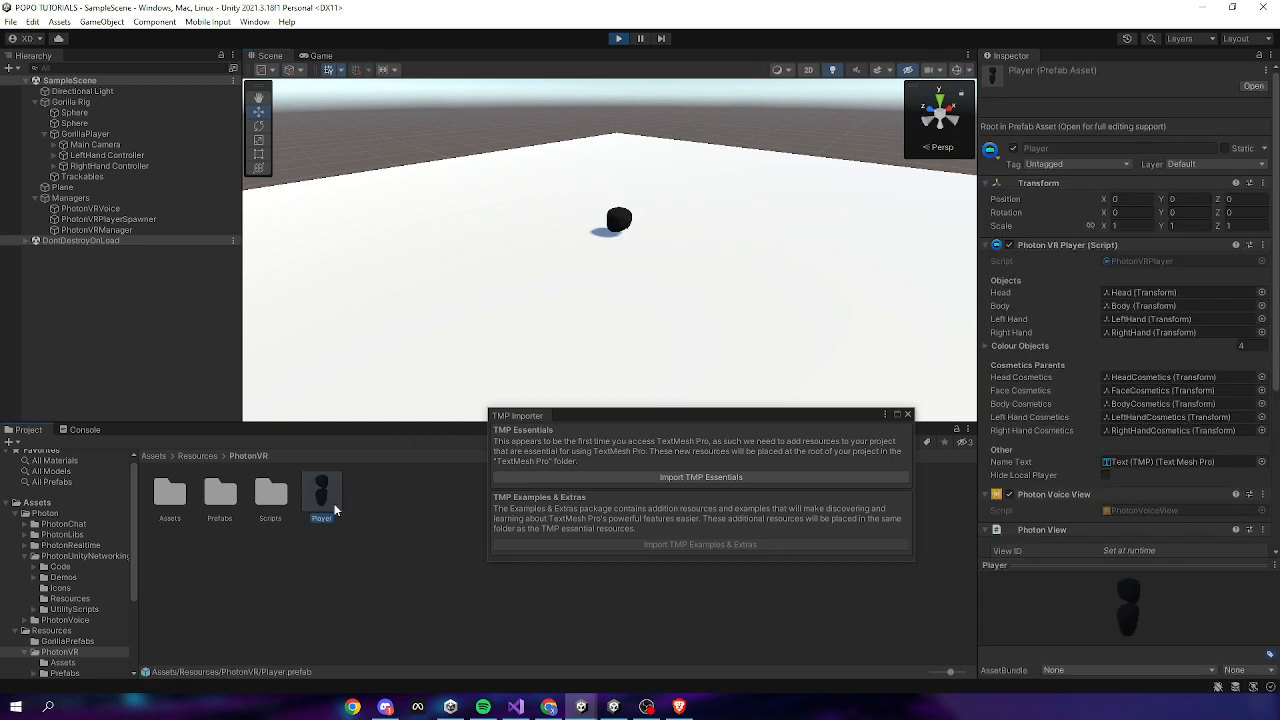
pyautogui.moveTo(579, 420); pyautogui.dragTo(406, 250)
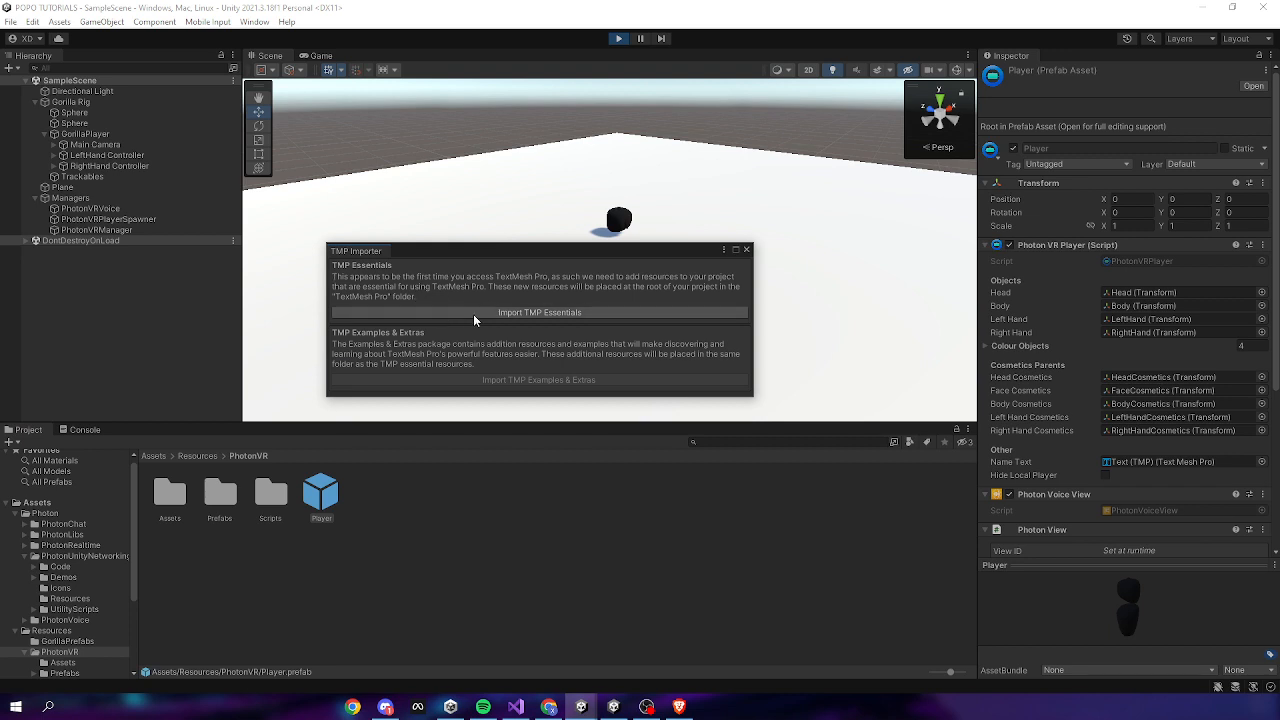
pyautogui.moveTo(530, 250); pyautogui.dragTo(692, 507)
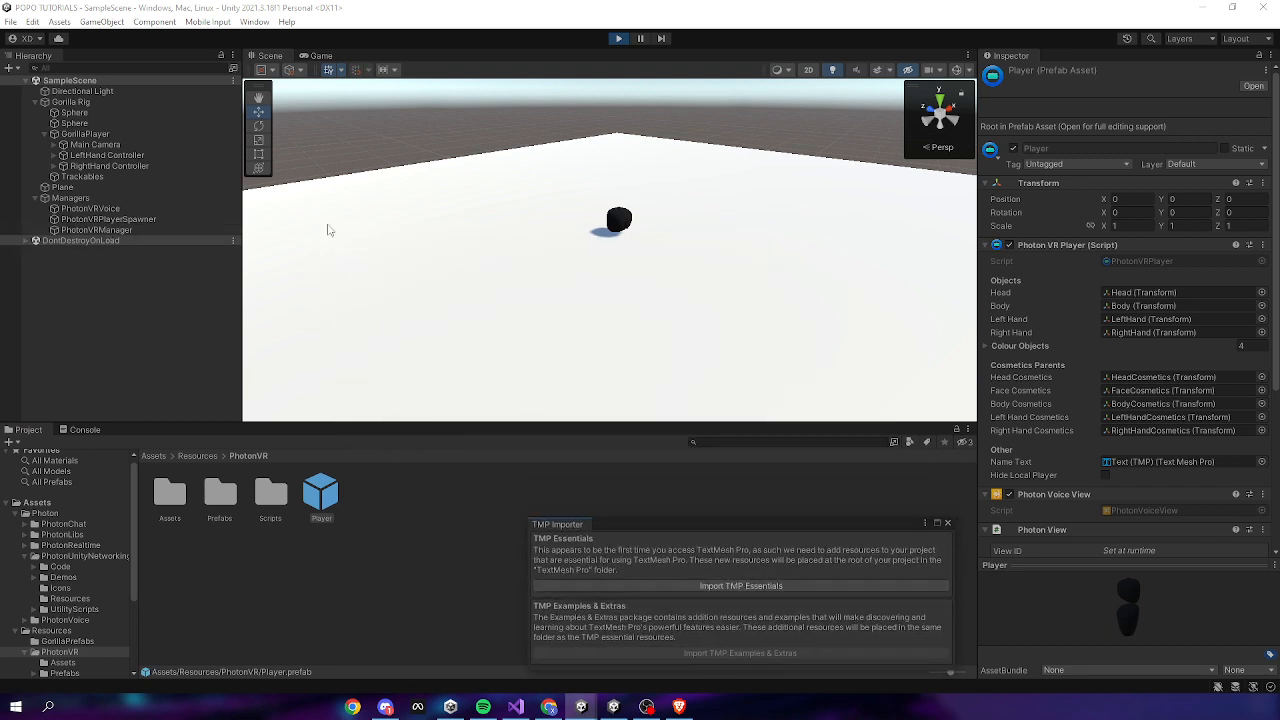
pyautogui.click(121, 156)
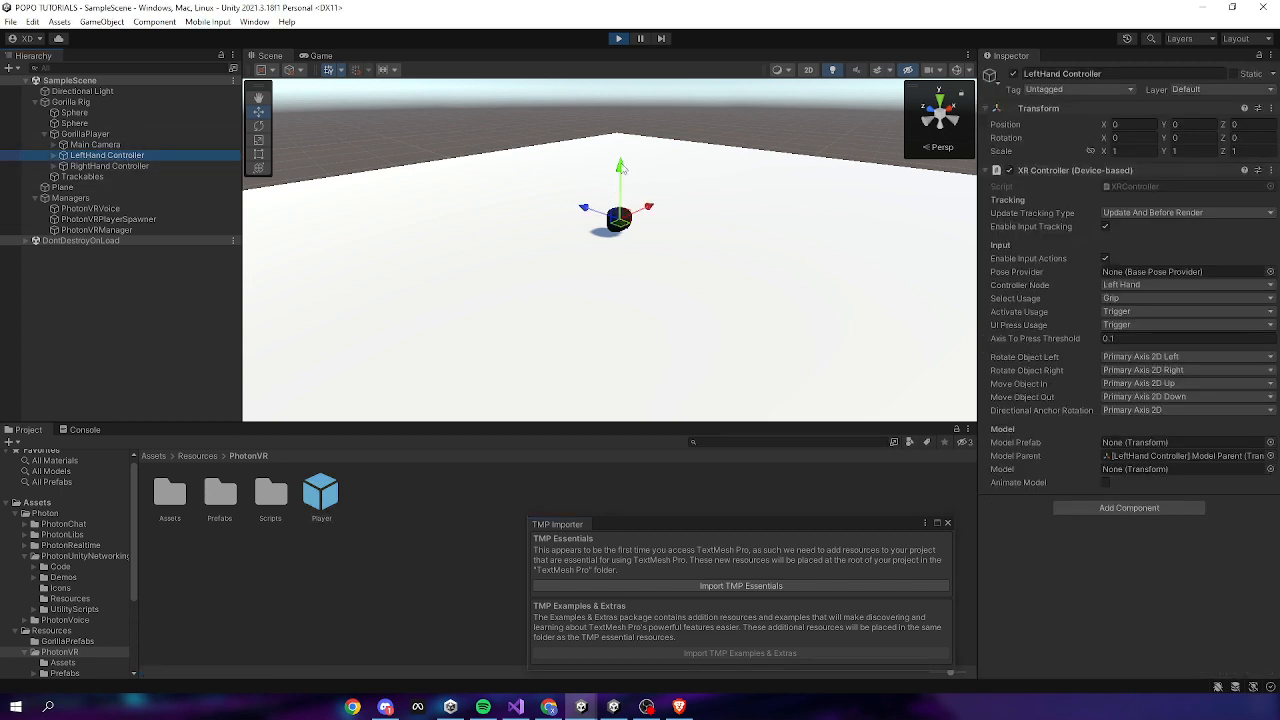
pyautogui.moveTo(620, 168); pyautogui.dragTo(204, 180)
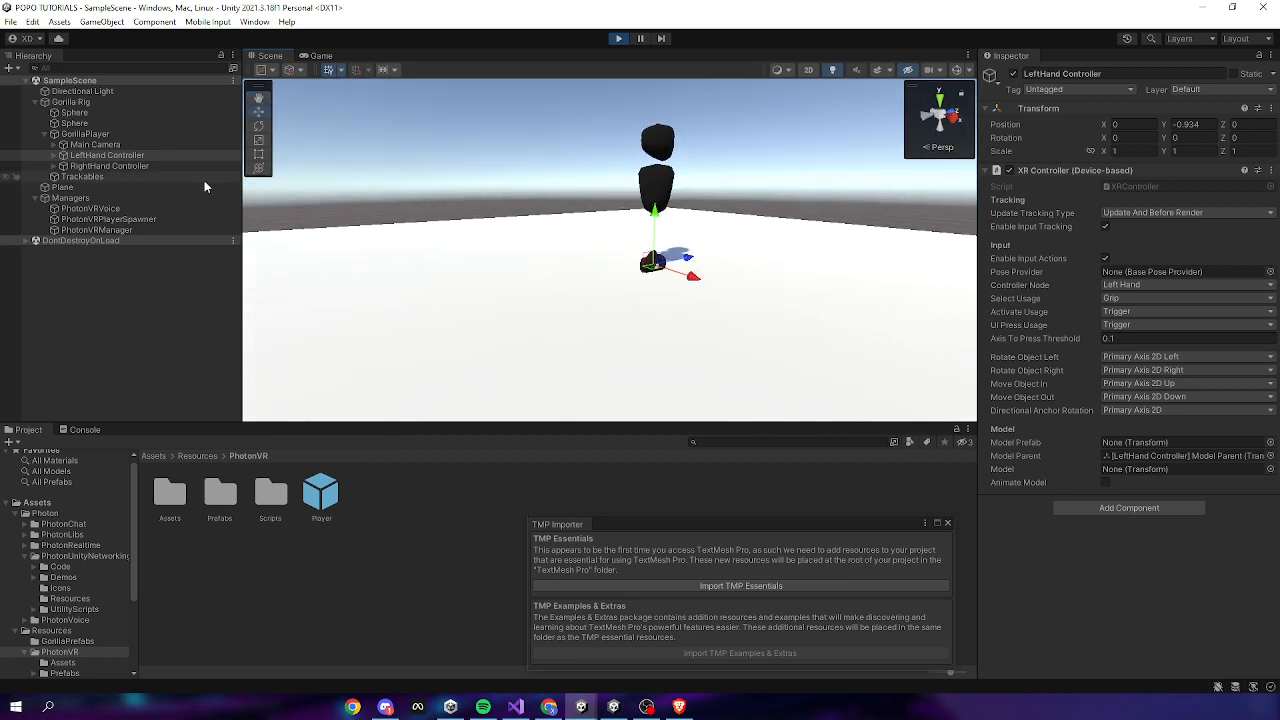
pyautogui.click(617, 39)
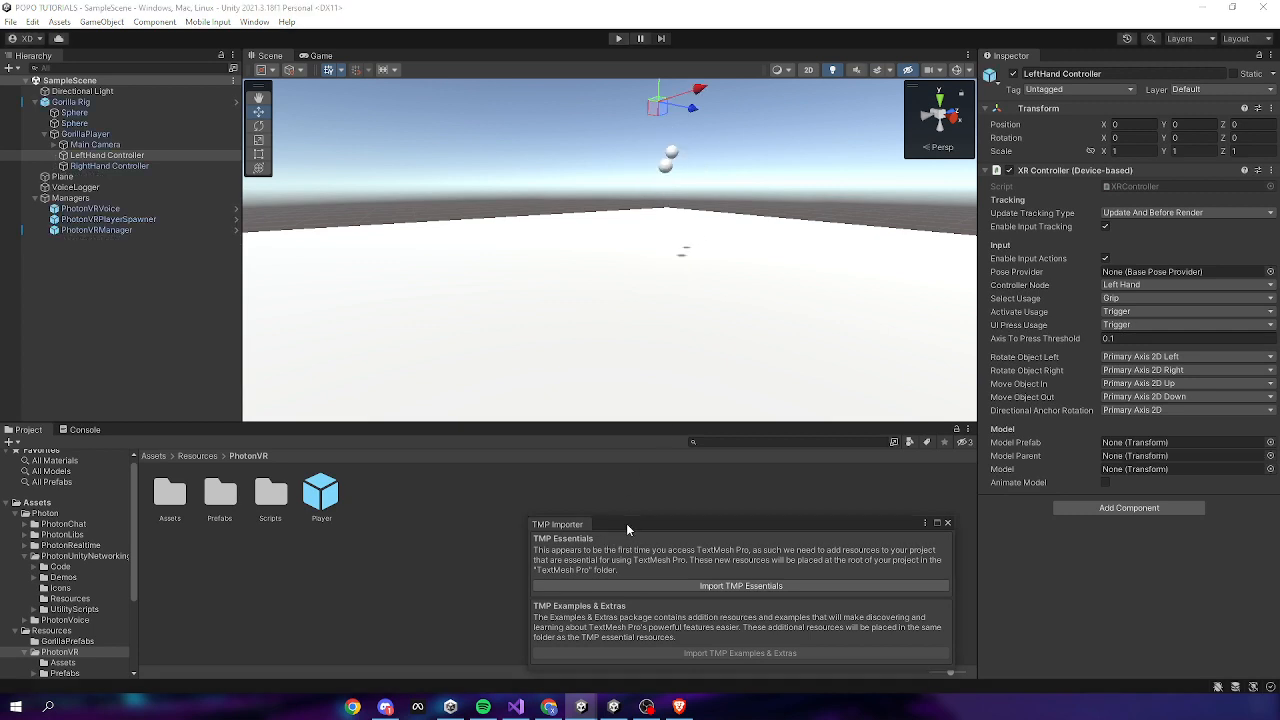
# Open the Player prefab and frame its Text (TMP) name label in the view
pyautogui.moveTo(626, 523); pyautogui.dragTo(533, 317)
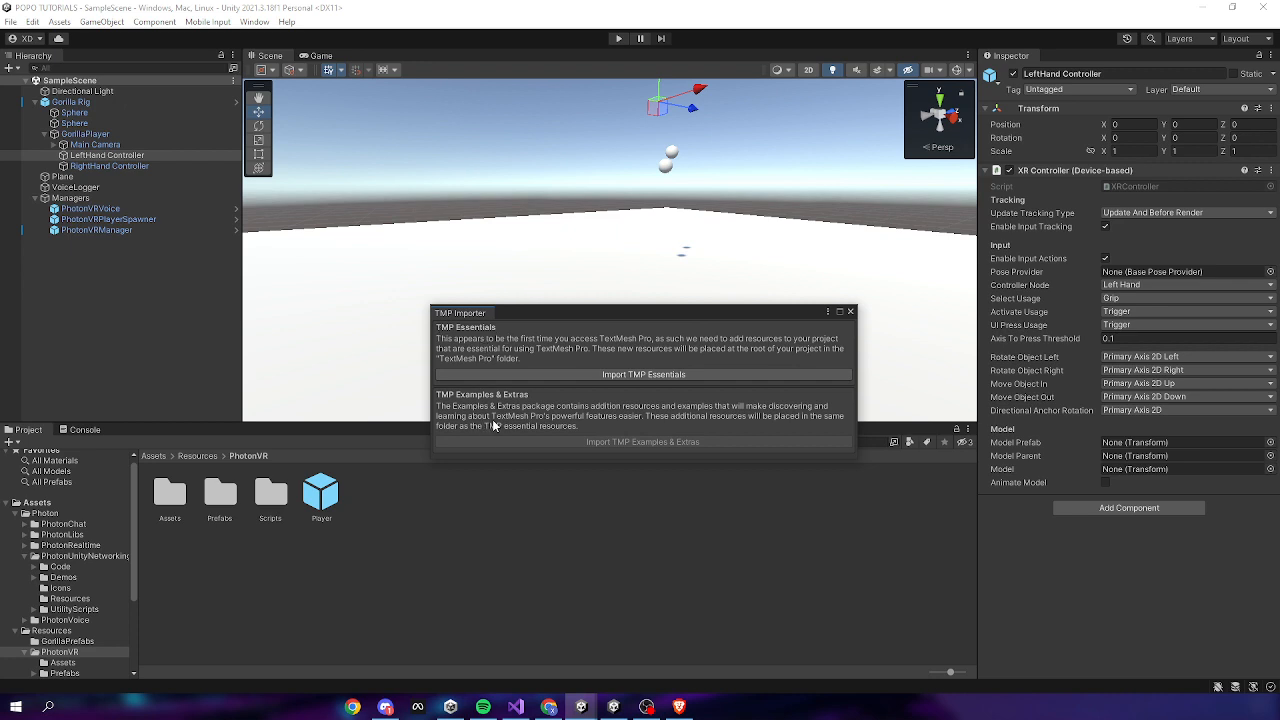
pyautogui.doubleClick(320, 492)
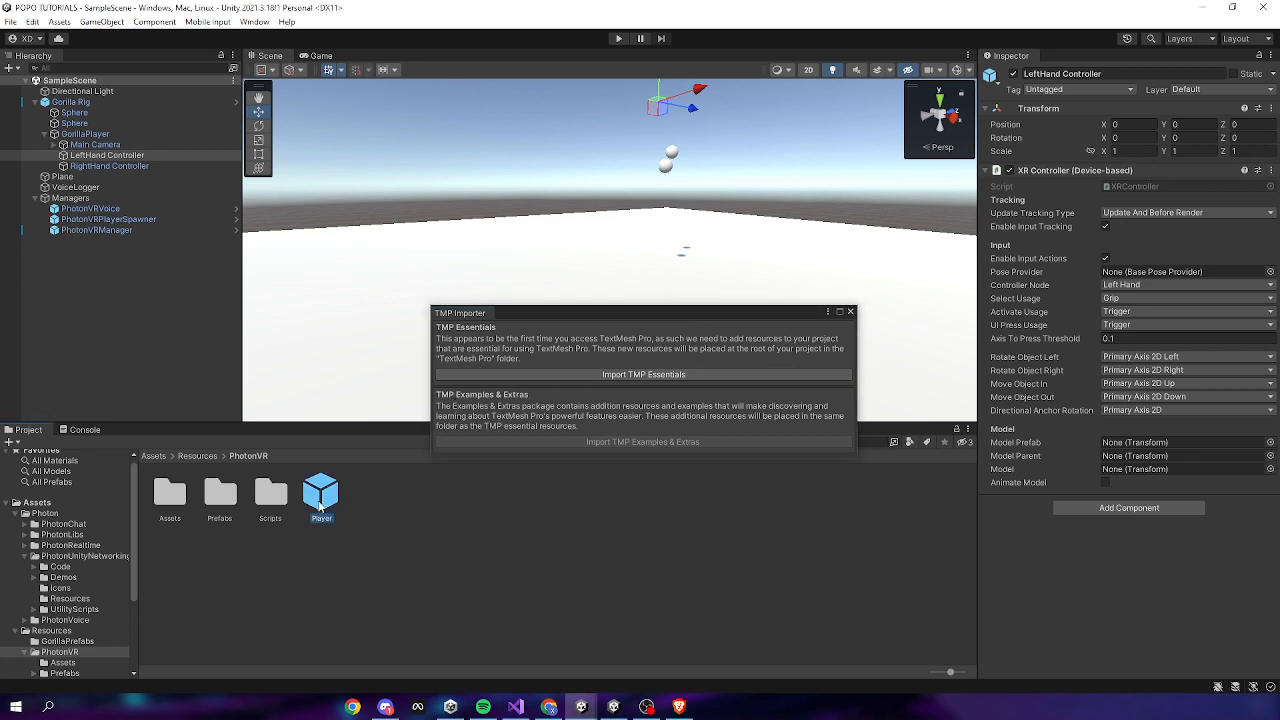
pyautogui.click(116, 118)
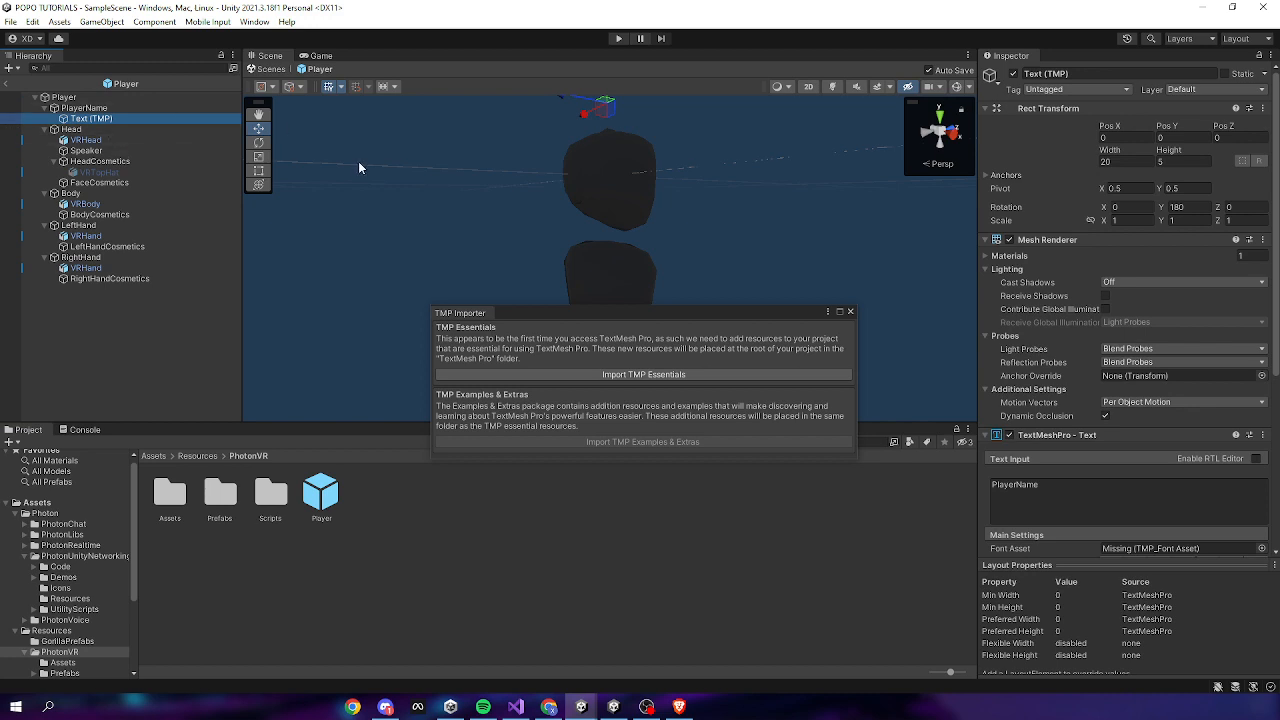
pyautogui.press('f')
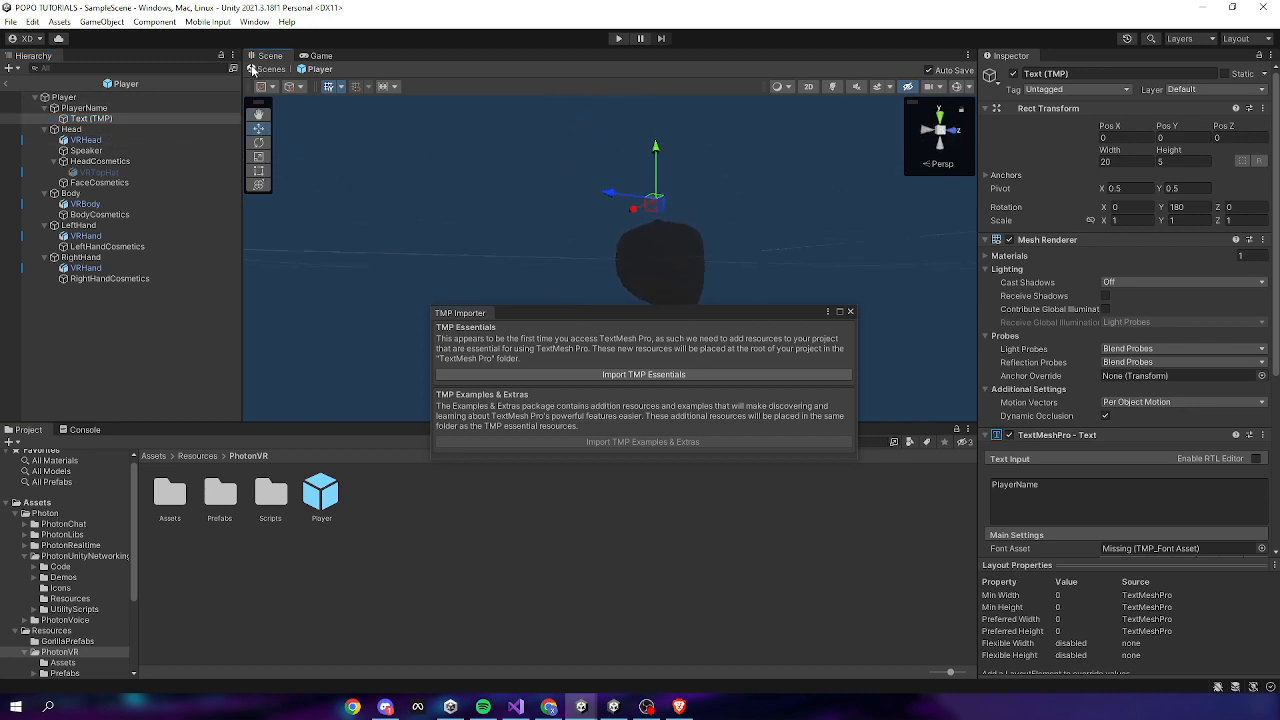
# Back in SampleScene, import the TMP Essentials and close the TMP Importer
pyautogui.click(252, 68)
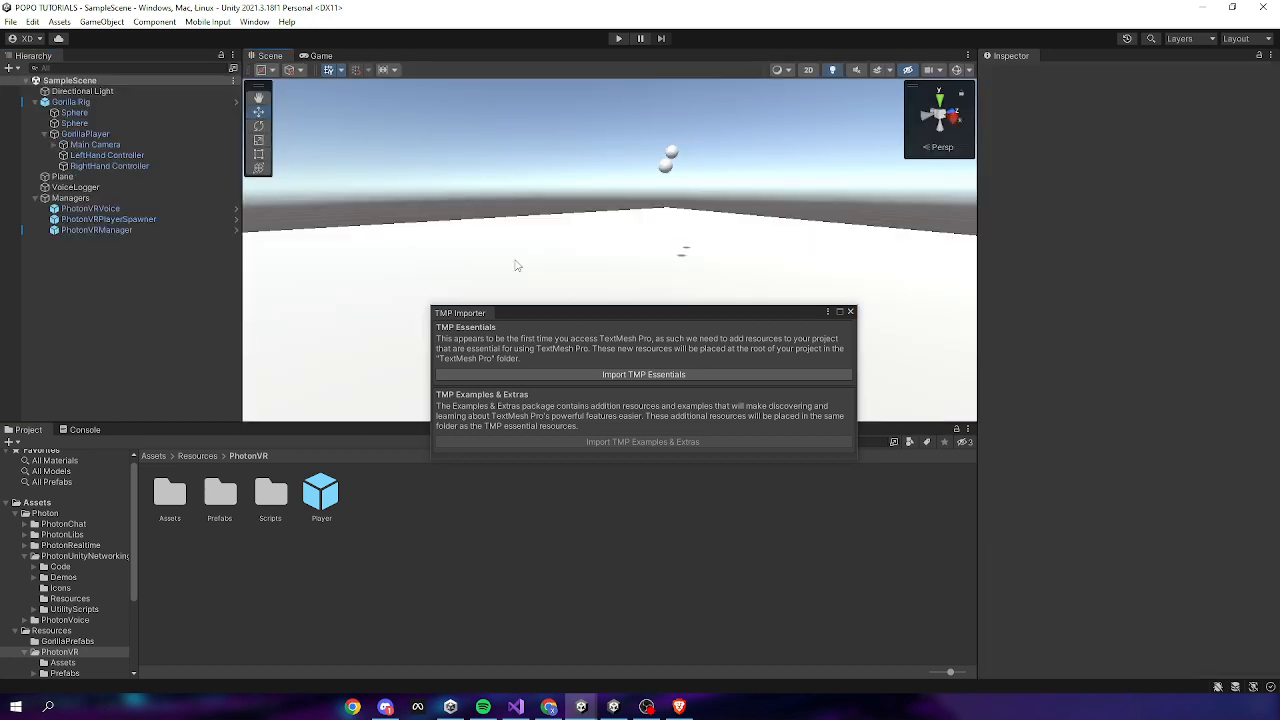
pyautogui.click(586, 376)
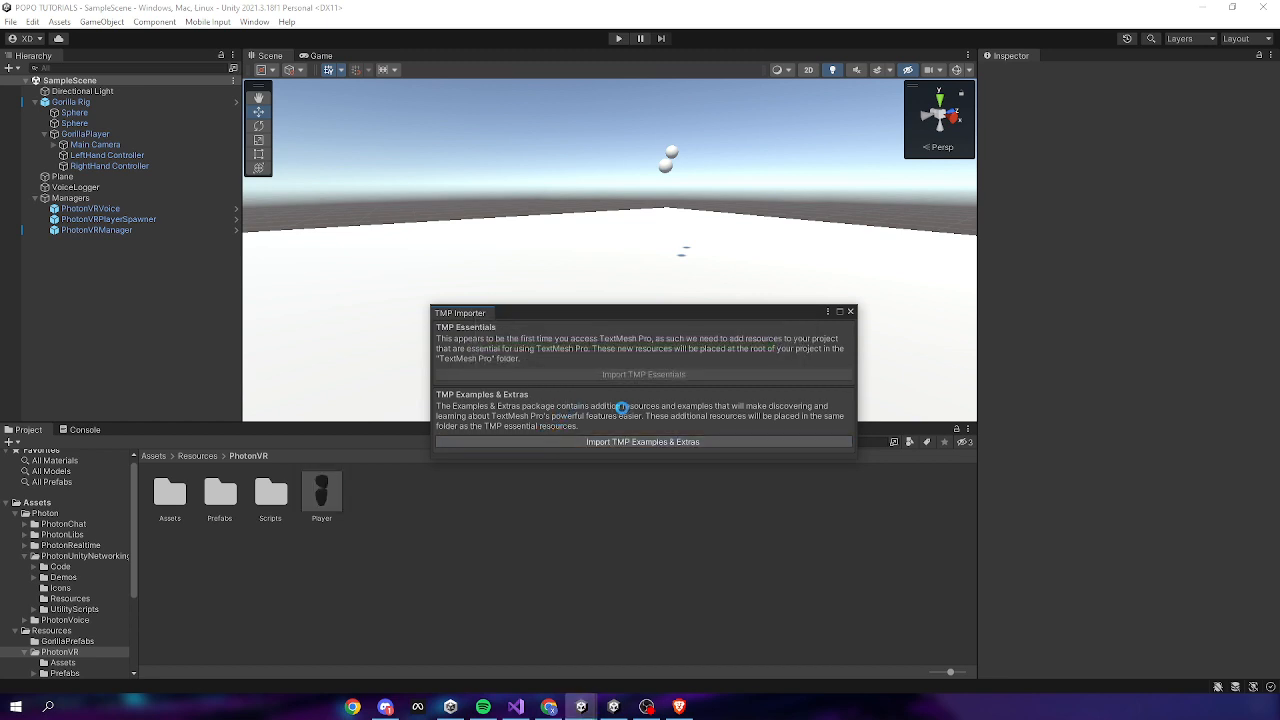
pyautogui.click(850, 313)
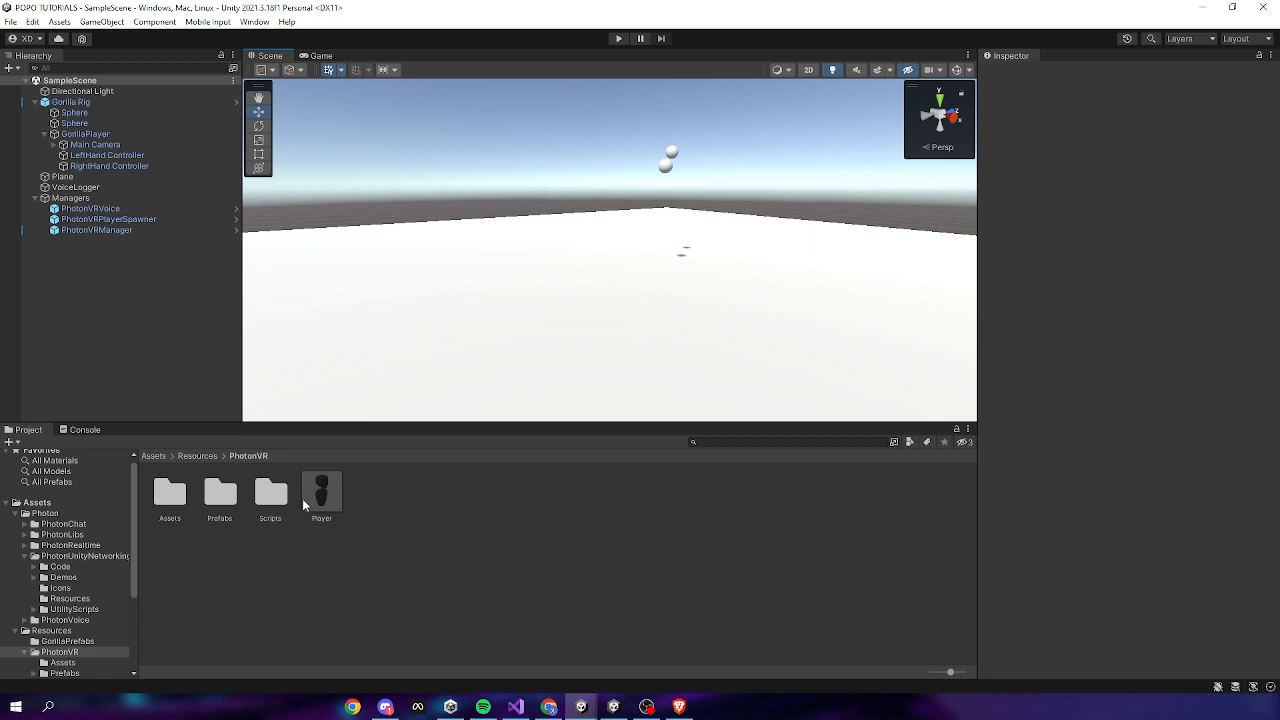